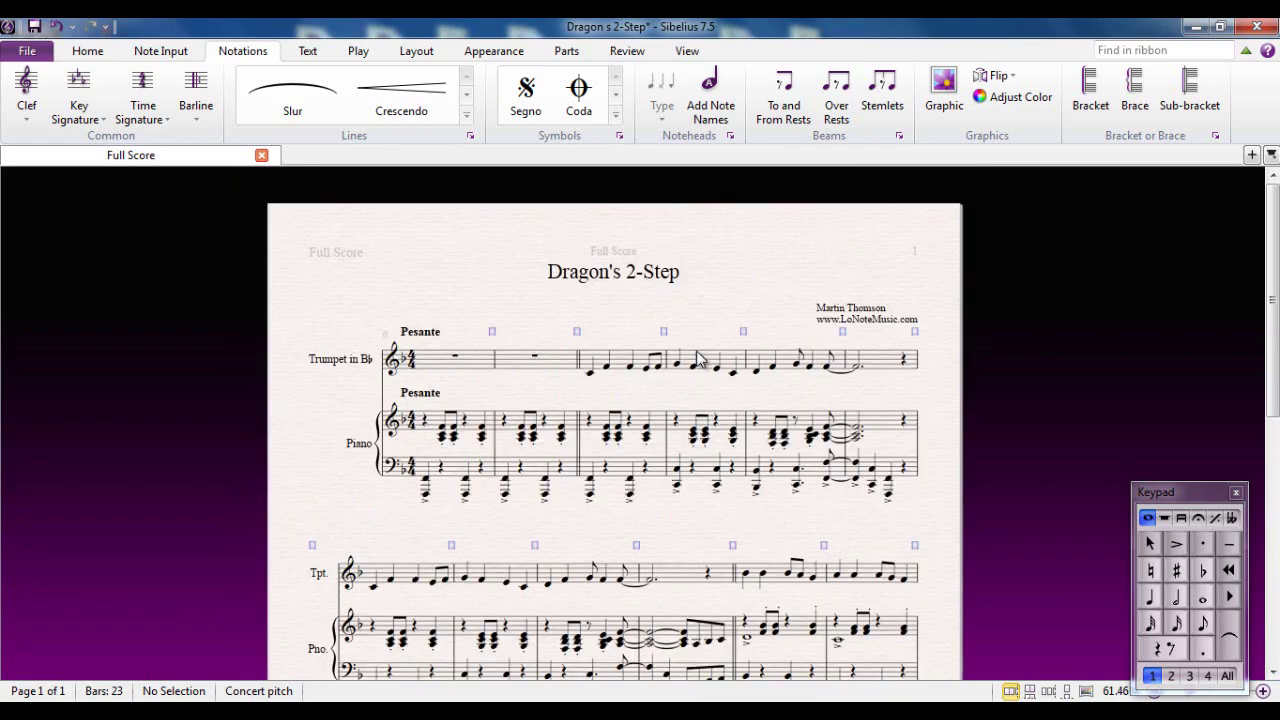
- Slur the trumpet's opening low C in bar 3 to the following note
scroll(697, 360, "up", 3)
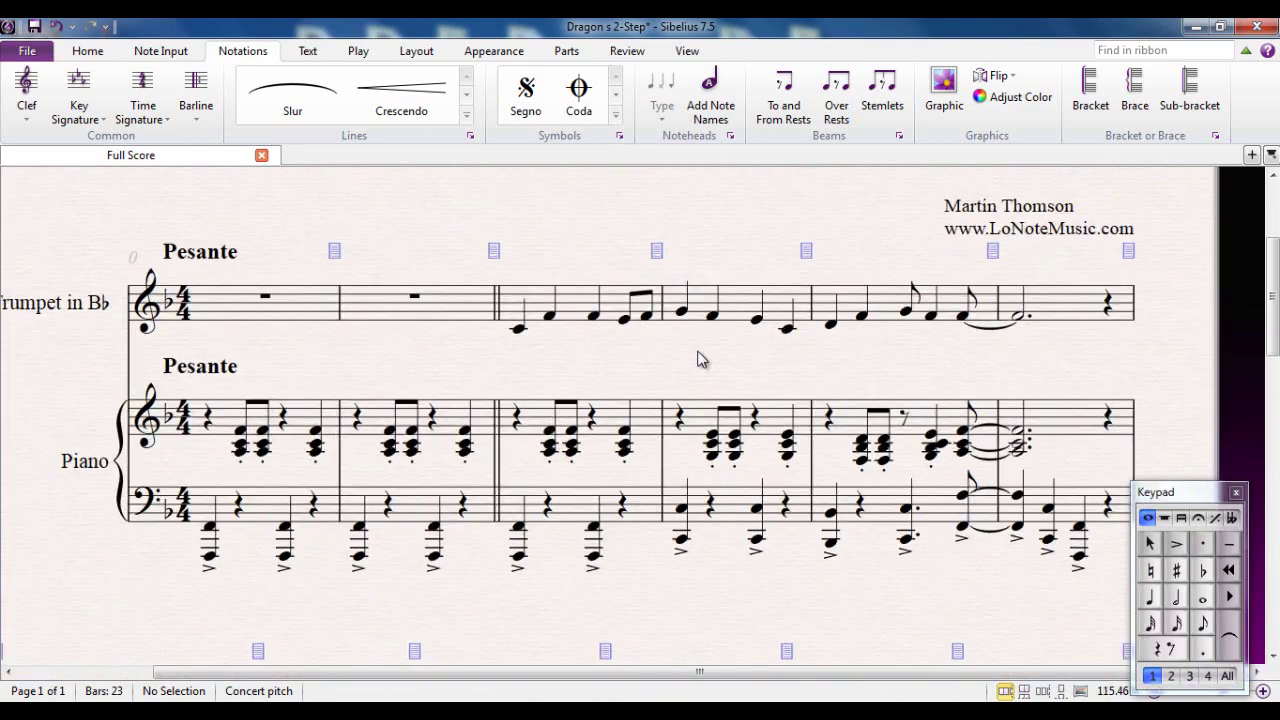
left_click_drag(749, 237, 790, 272)
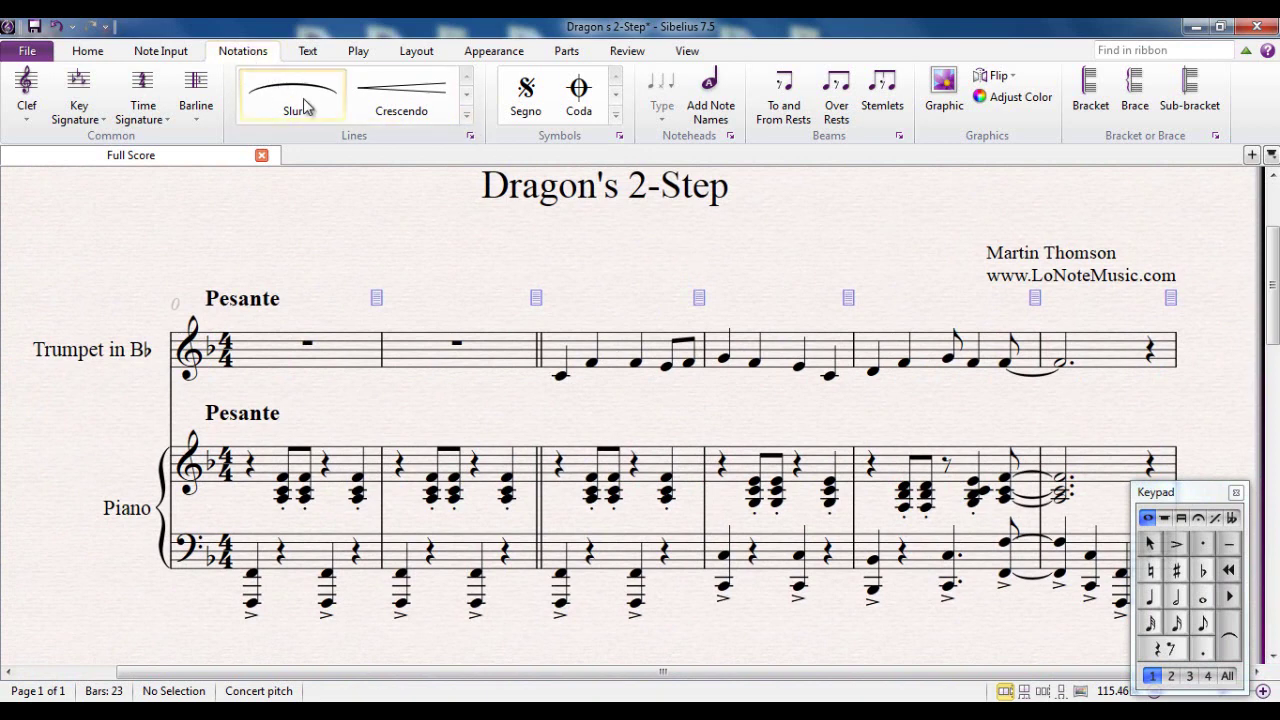
left_click(562, 378)
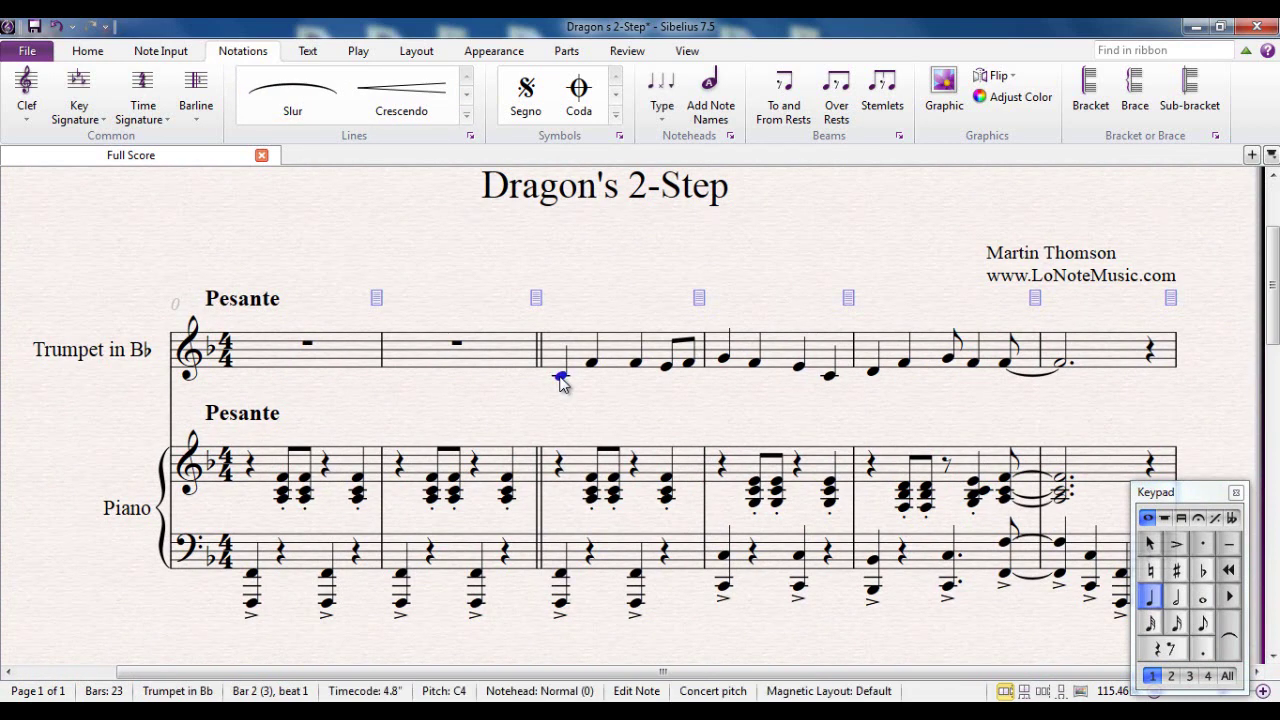
left_click(292, 97)
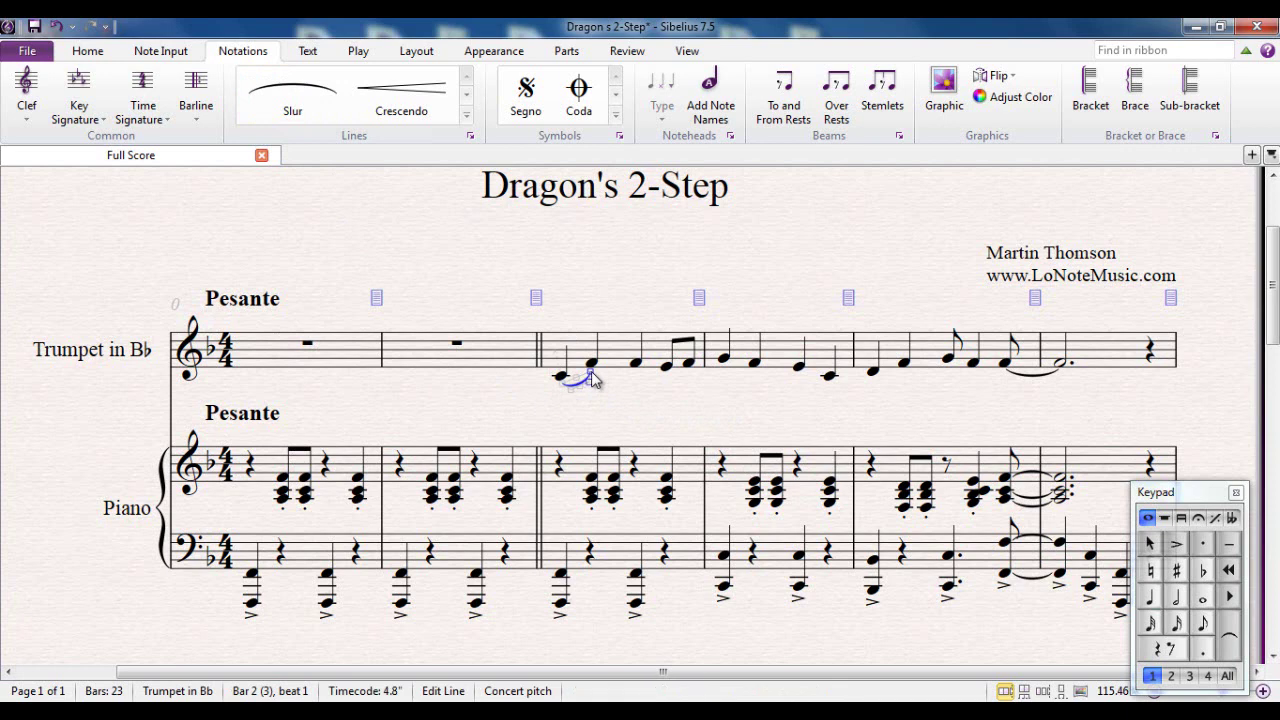
mouse_move(592, 378)
left_mouse_down()
mouse_move(700, 386)
mouse_move(594, 378)
left_mouse_up()
- Drag the slur's handles to deepen and reshape its curve under the first two trumpet notes
scroll(585, 395, "up", 5)
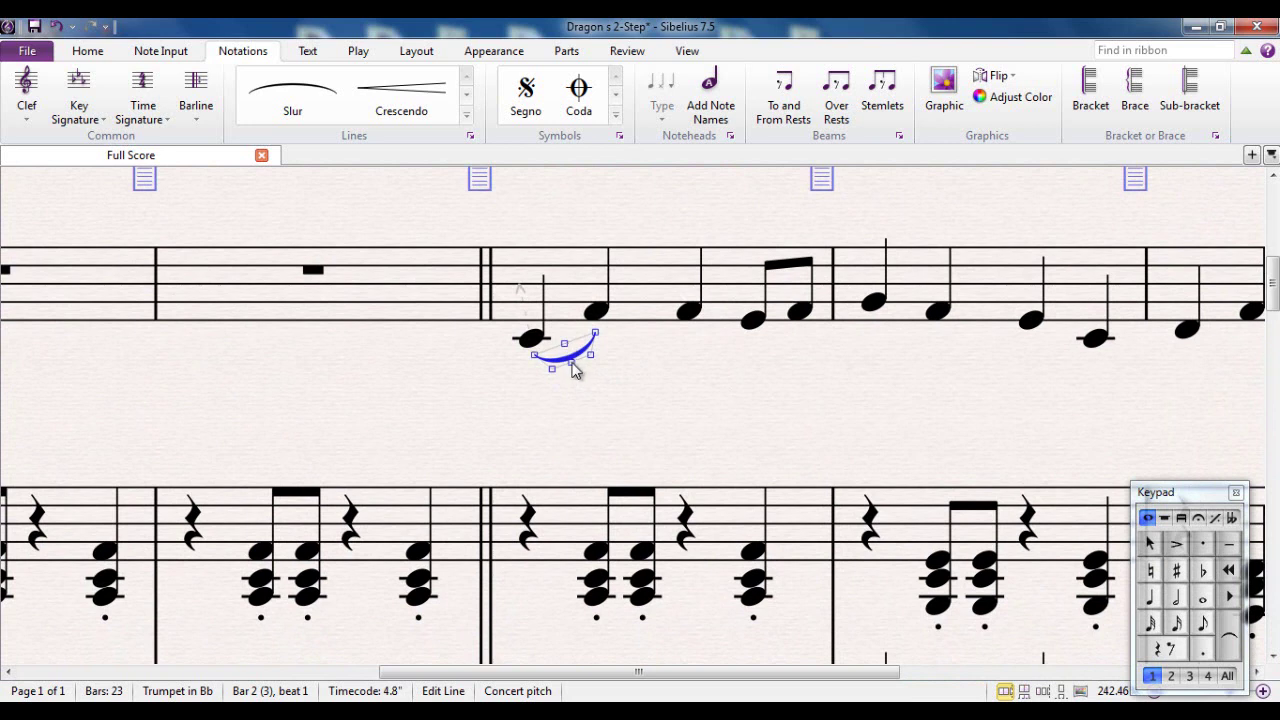
left_click_drag(574, 367, 645, 394)
left_click_drag(577, 420, 446, 395)
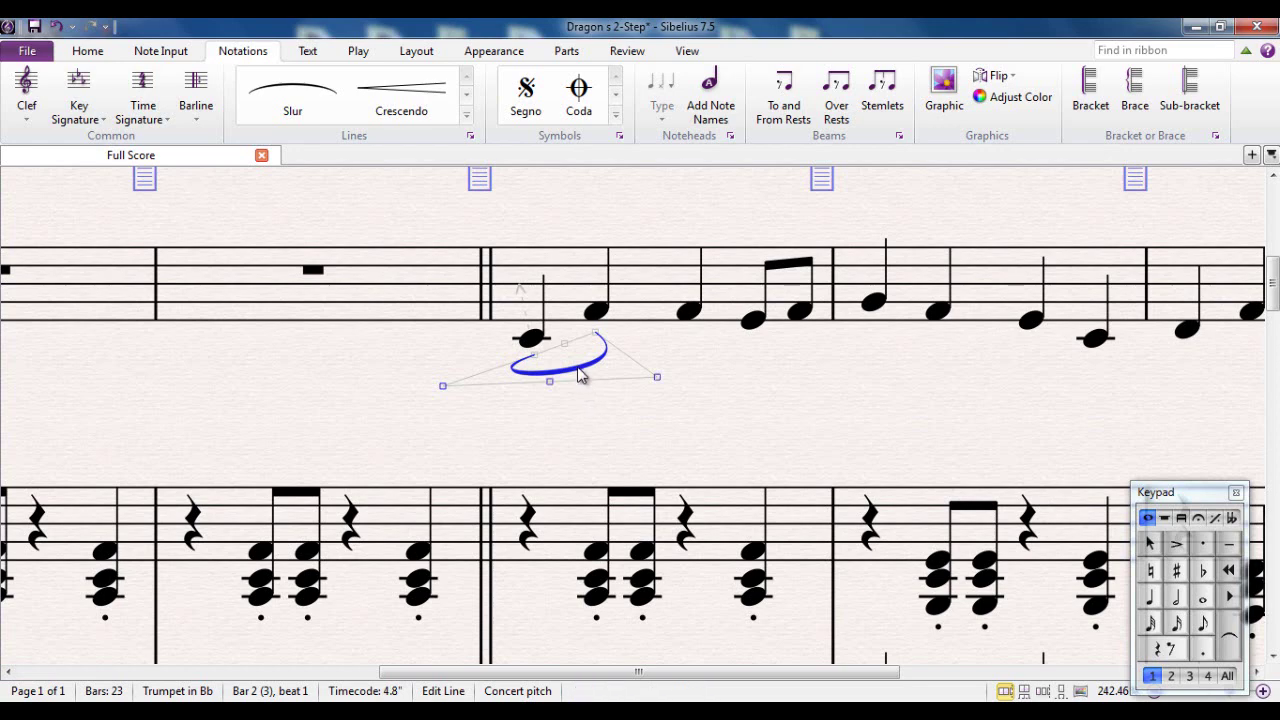
- Remove the reshaped slur and zoom out to the melody's opening bars
key("Delete")
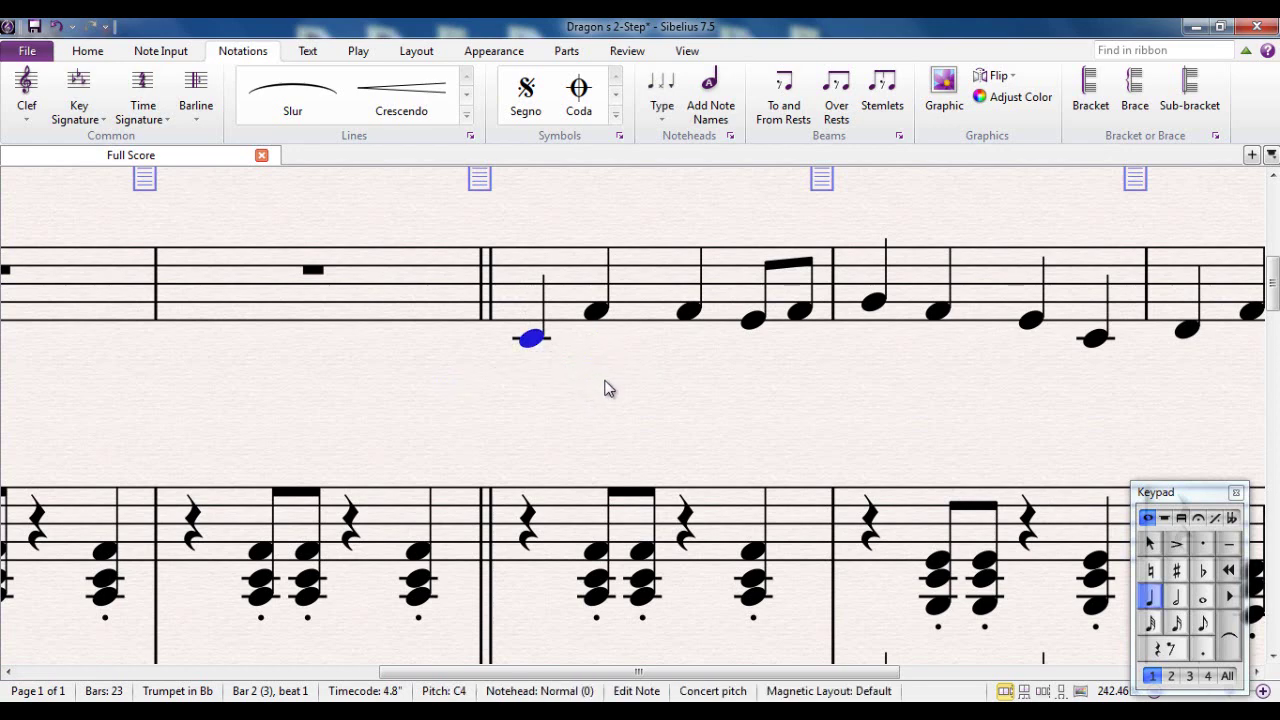
key("ctrl+minus")
left_click_drag(622, 362, 431, 391)
left_click(410, 400)
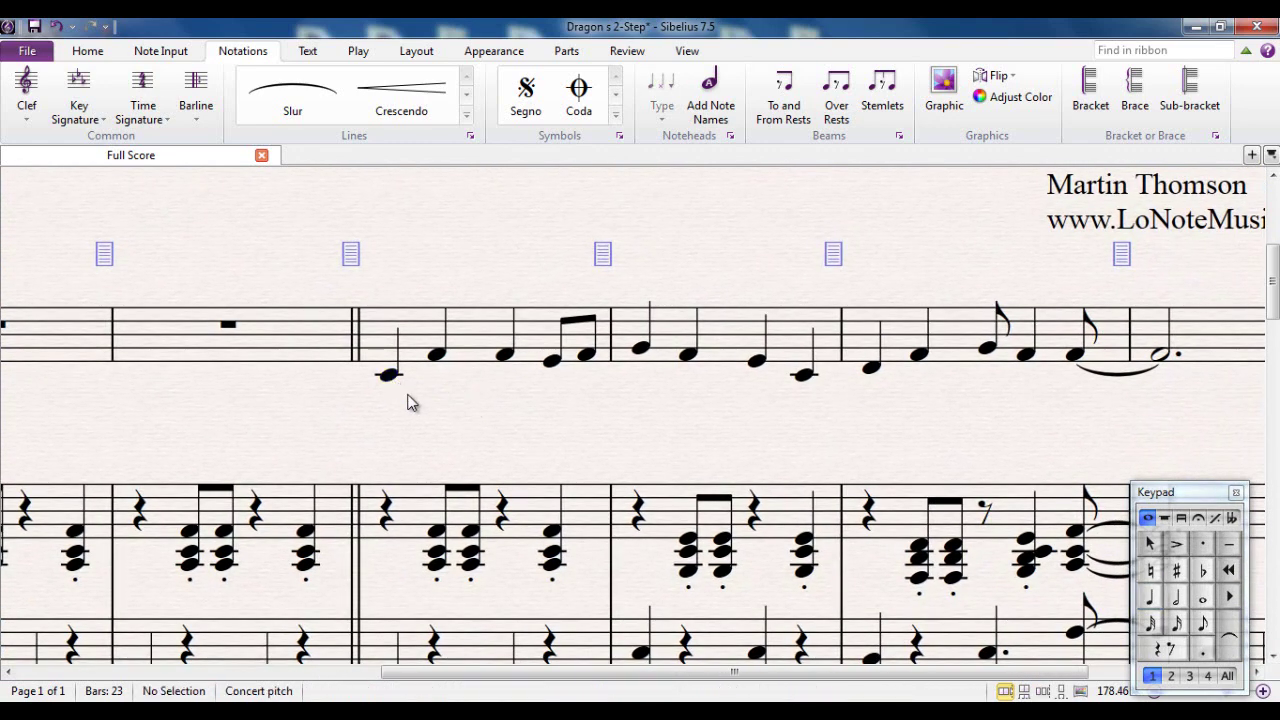
- Slur the opening low C across to bar 3's final eighth note using S and Space
left_click(389, 376)
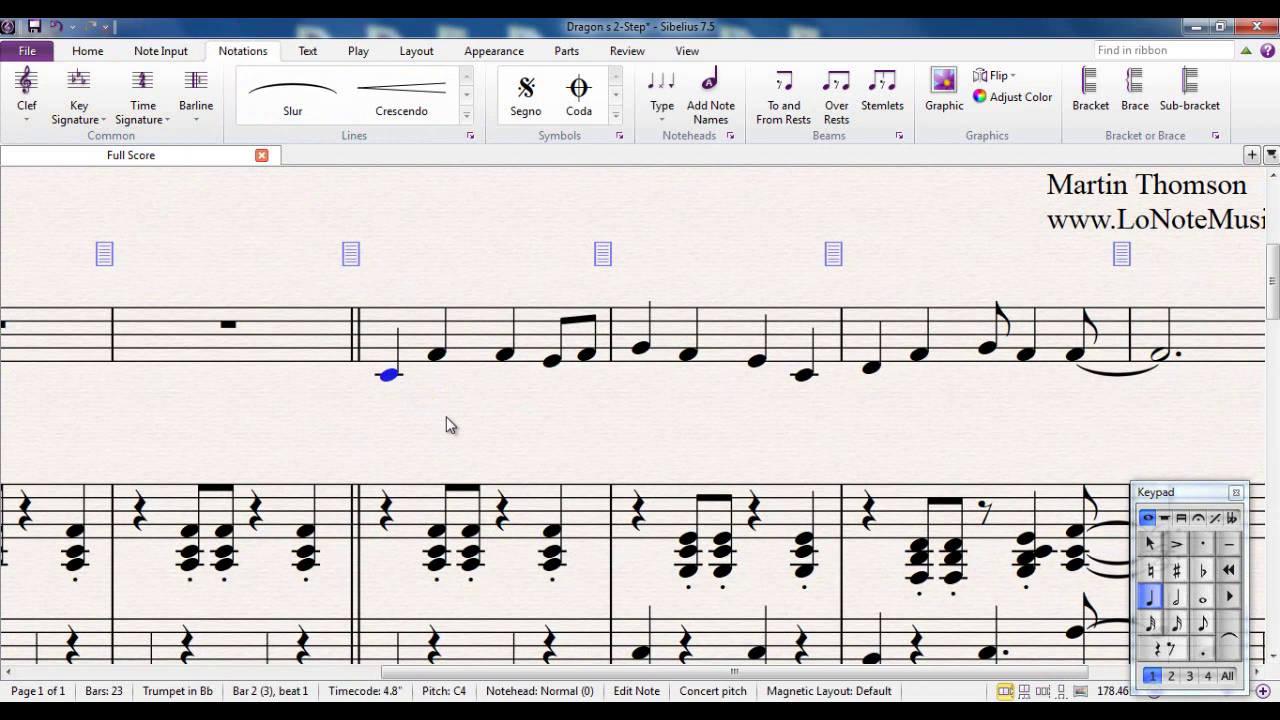
key("s")
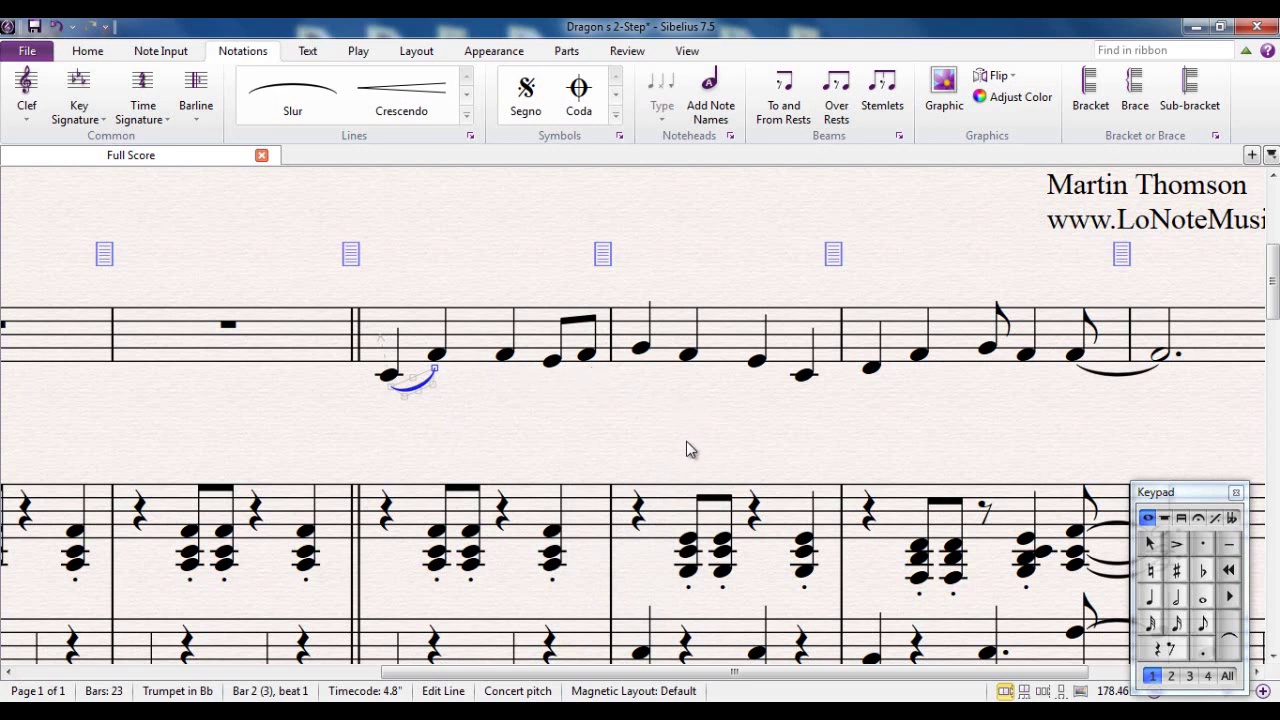
key("space")
key("space")
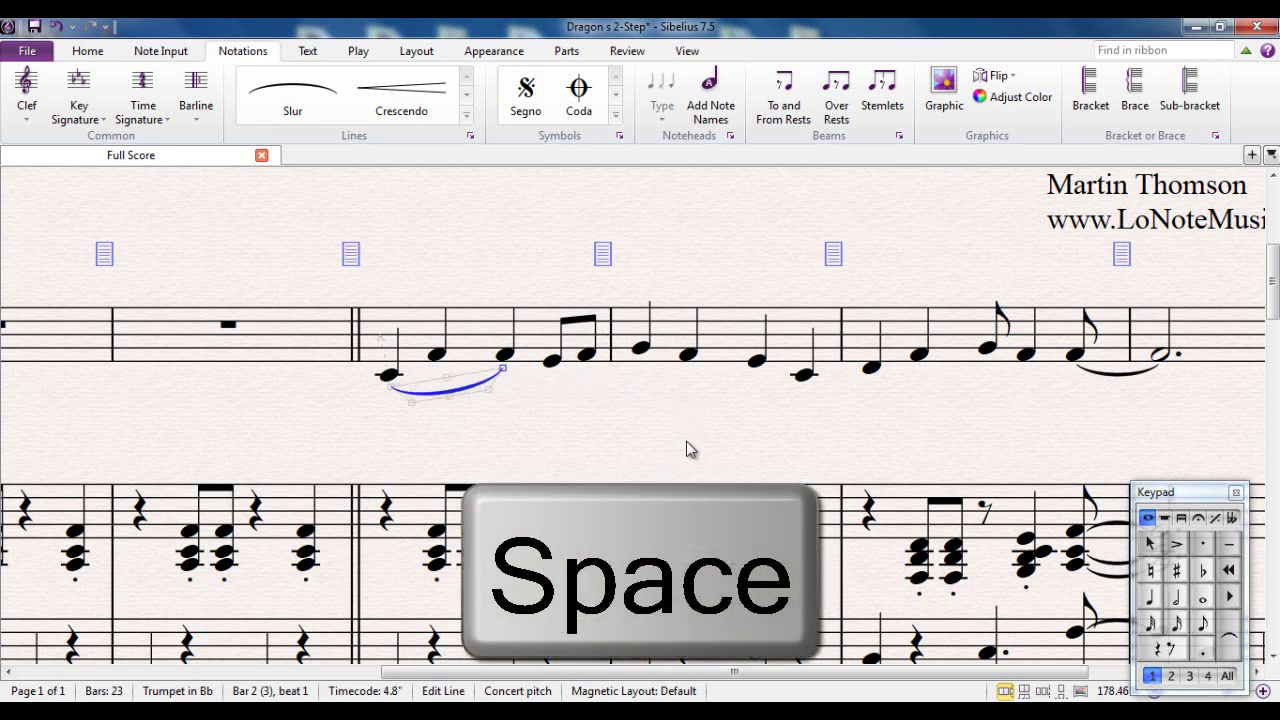
key("space")
key("space")
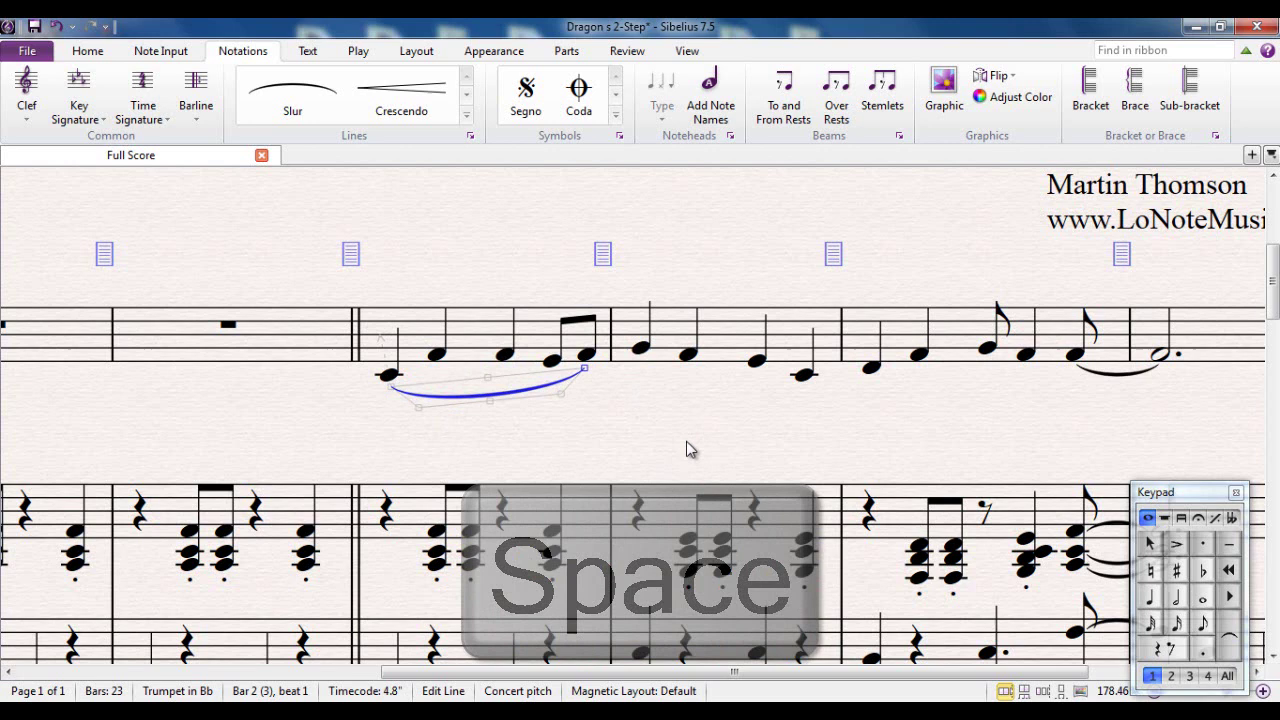
key("space")
key("space")
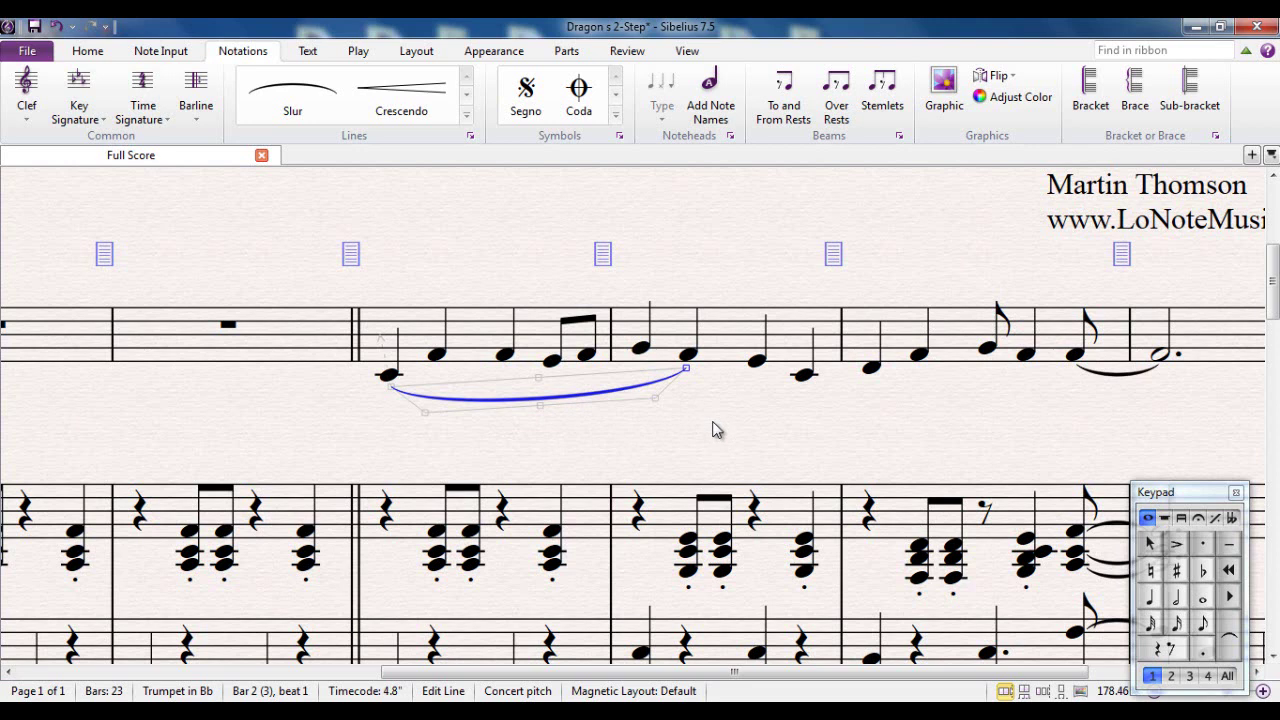
- Delete the long slur, then try and undo a slur starting from the G4
key("Delete")
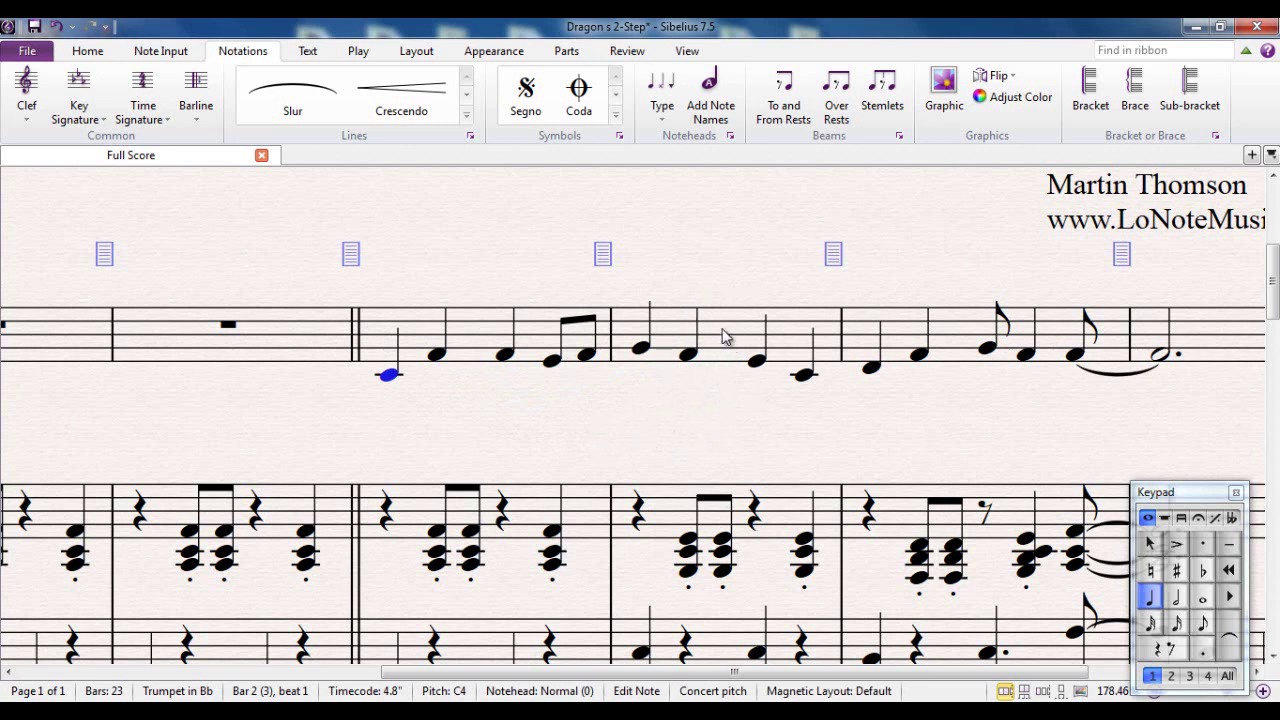
left_click(643, 350)
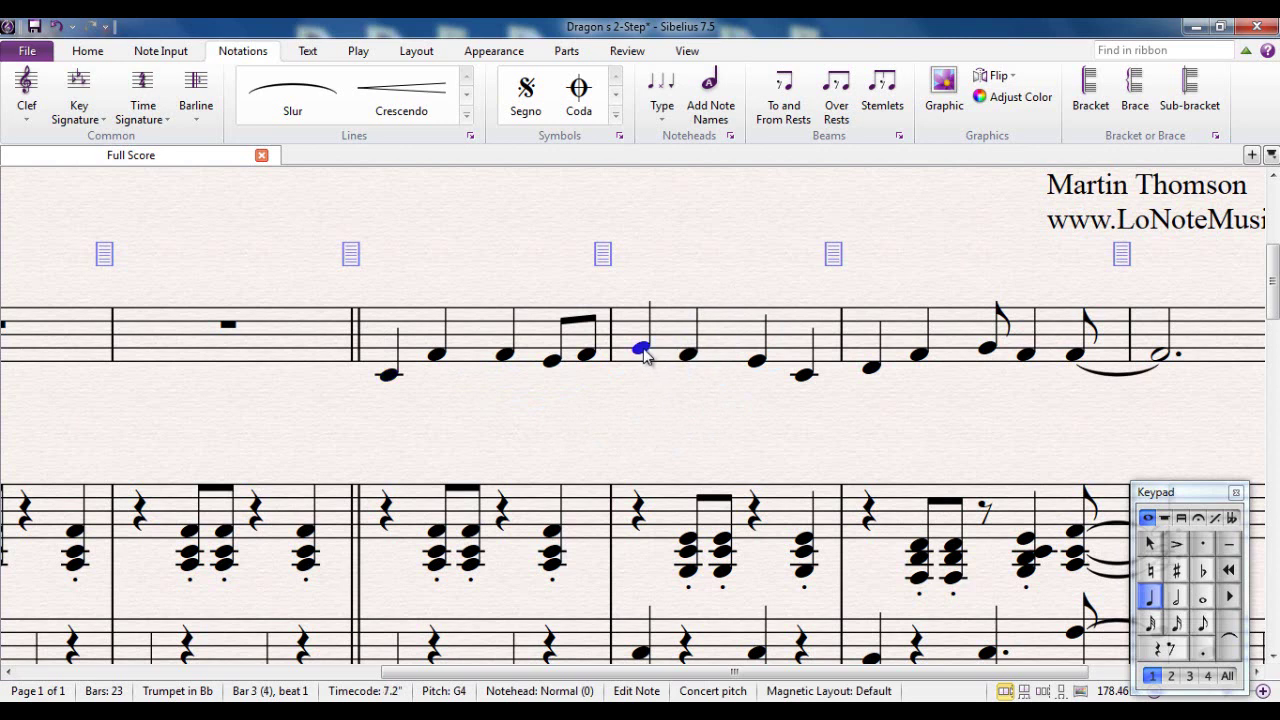
key("s")
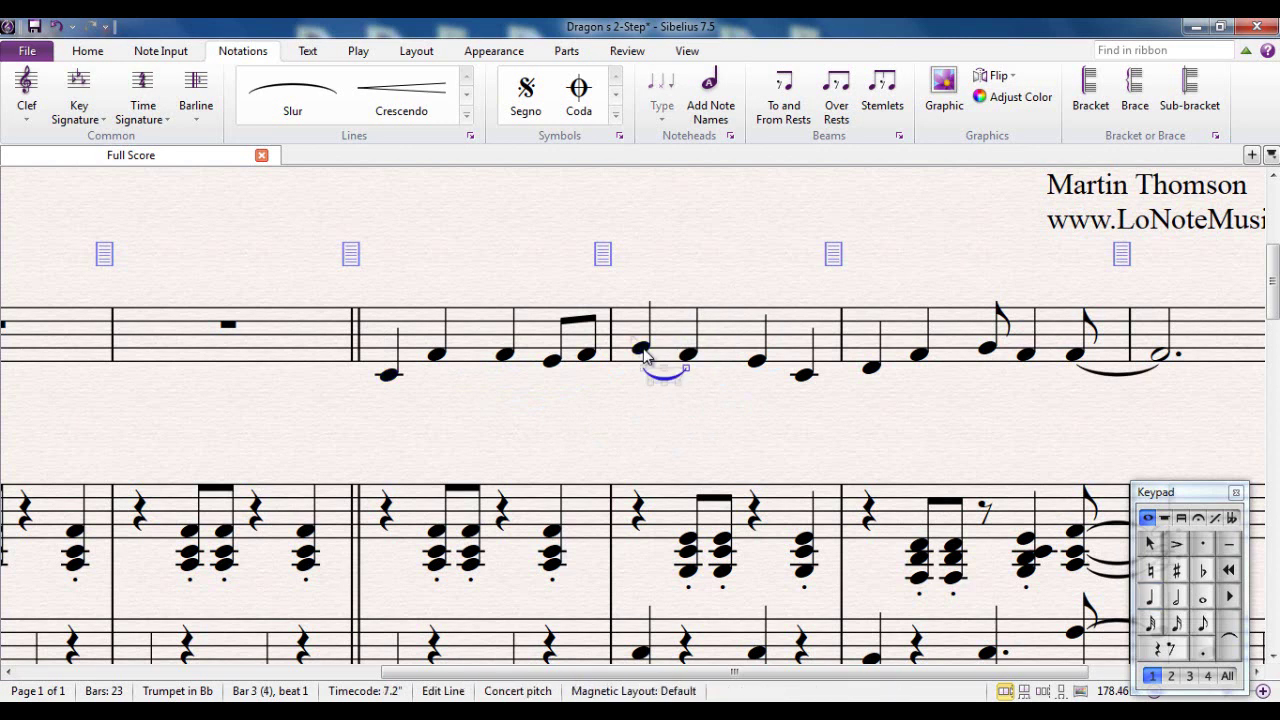
key("space")
key("space")
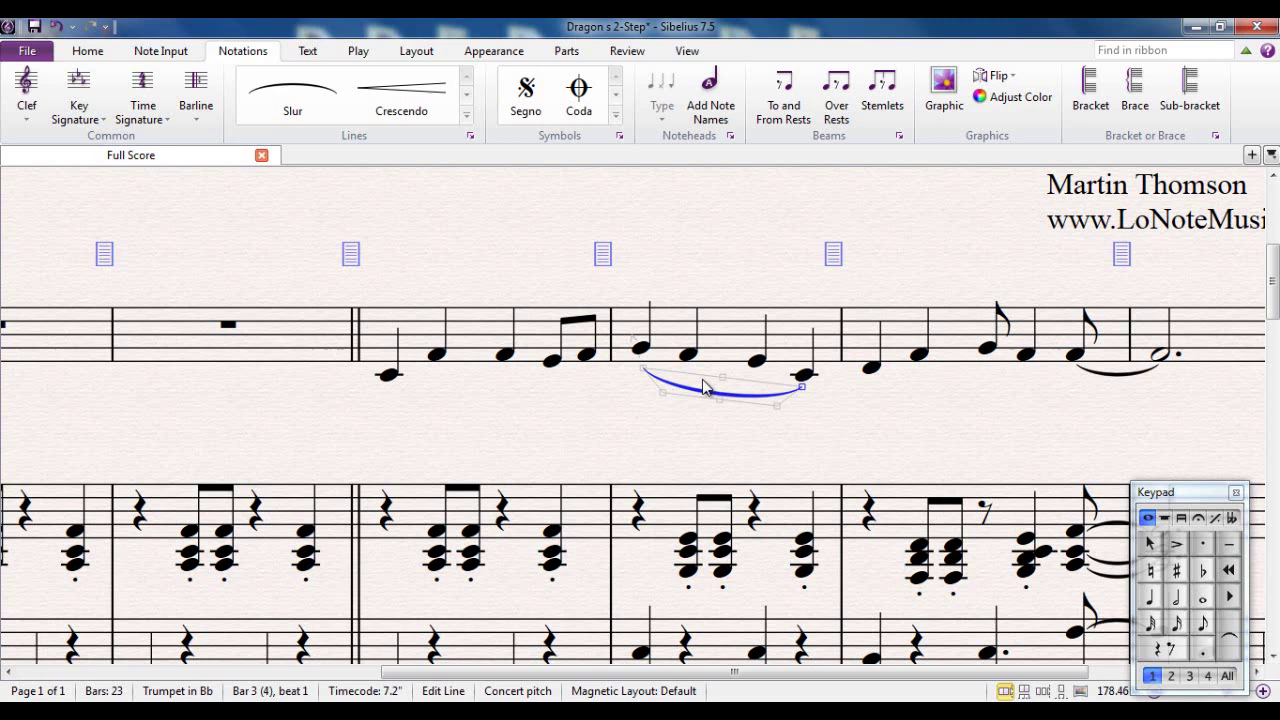
key("ctrl+z")
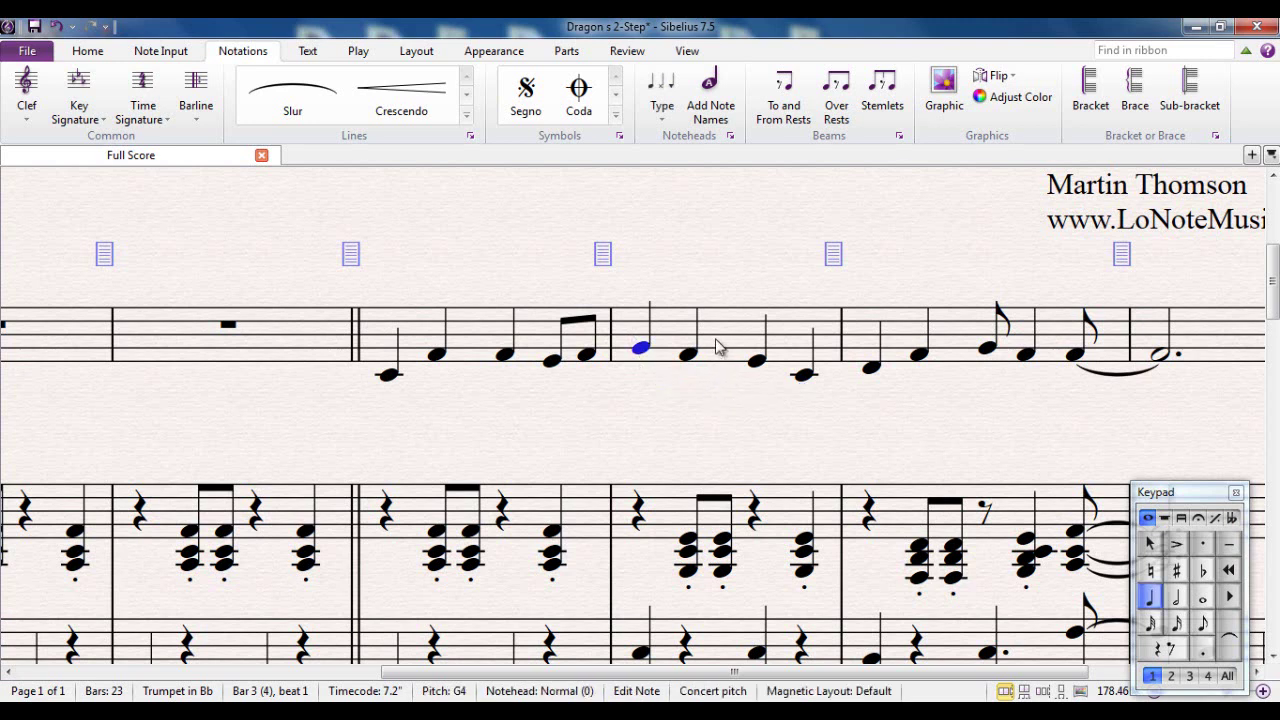
- Slur all four notes of the next bar as a passage, then delete that slur
left_click(718, 346)
key("s")
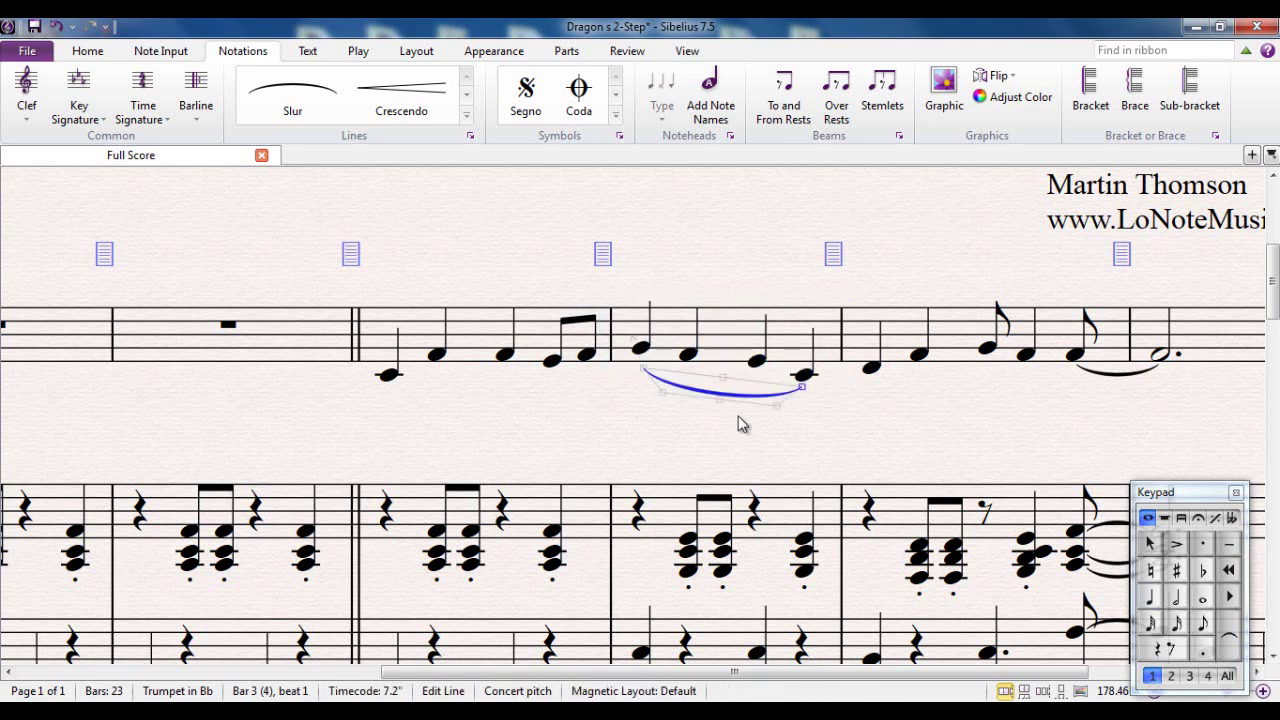
left_click(920, 425)
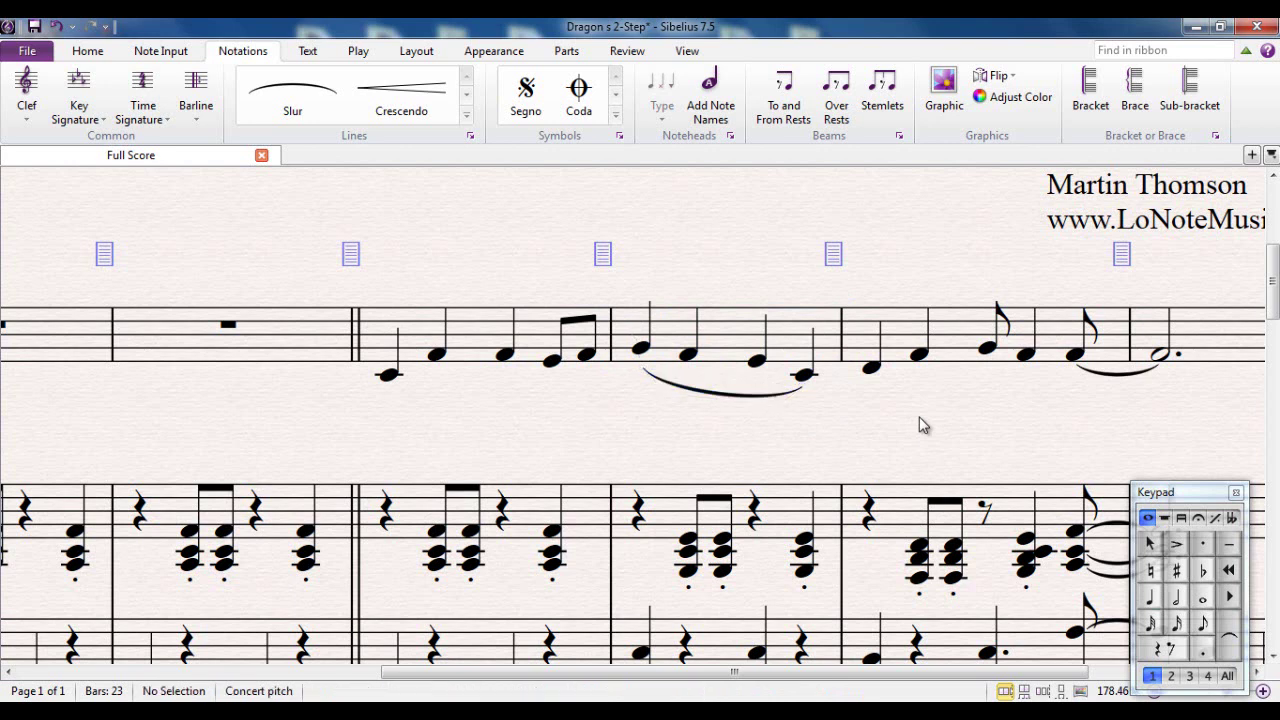
left_click(771, 398)
key("Delete")
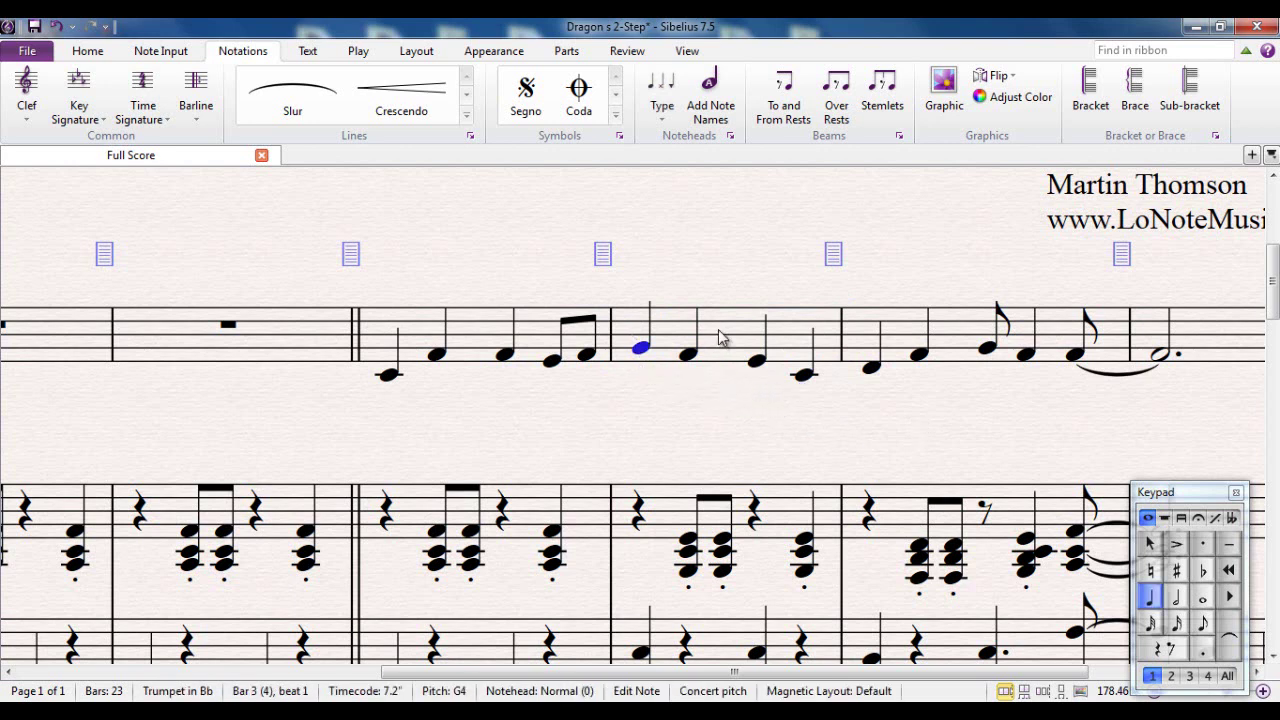
- Try a slur from the E4 eighth note into the following bar, undo it, and deselect
left_click(553, 361)
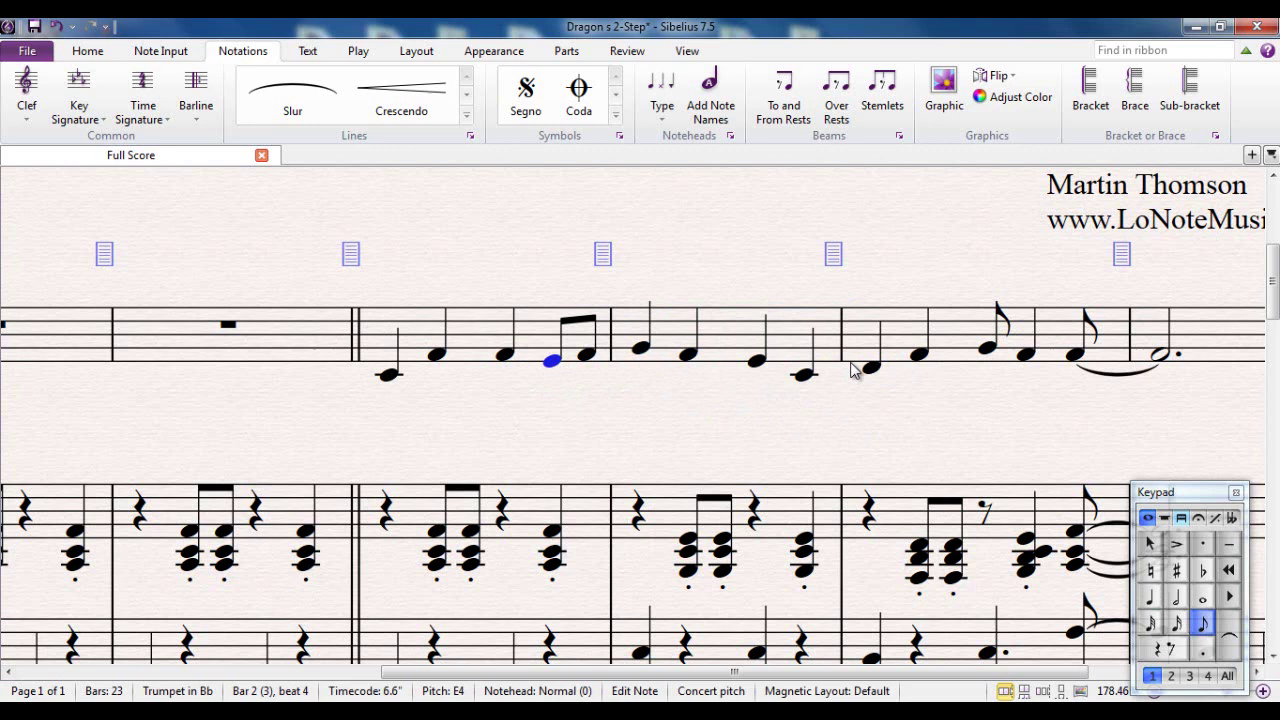
left_click(918, 357, "shift")
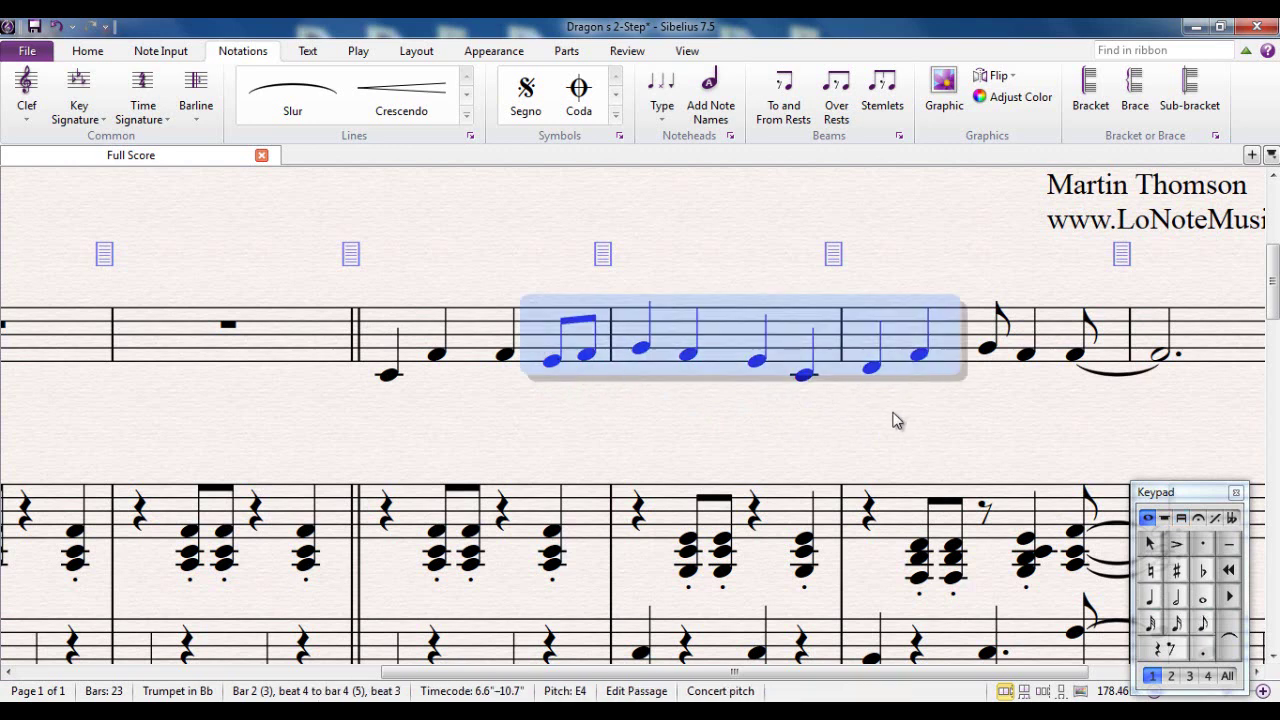
key("s")
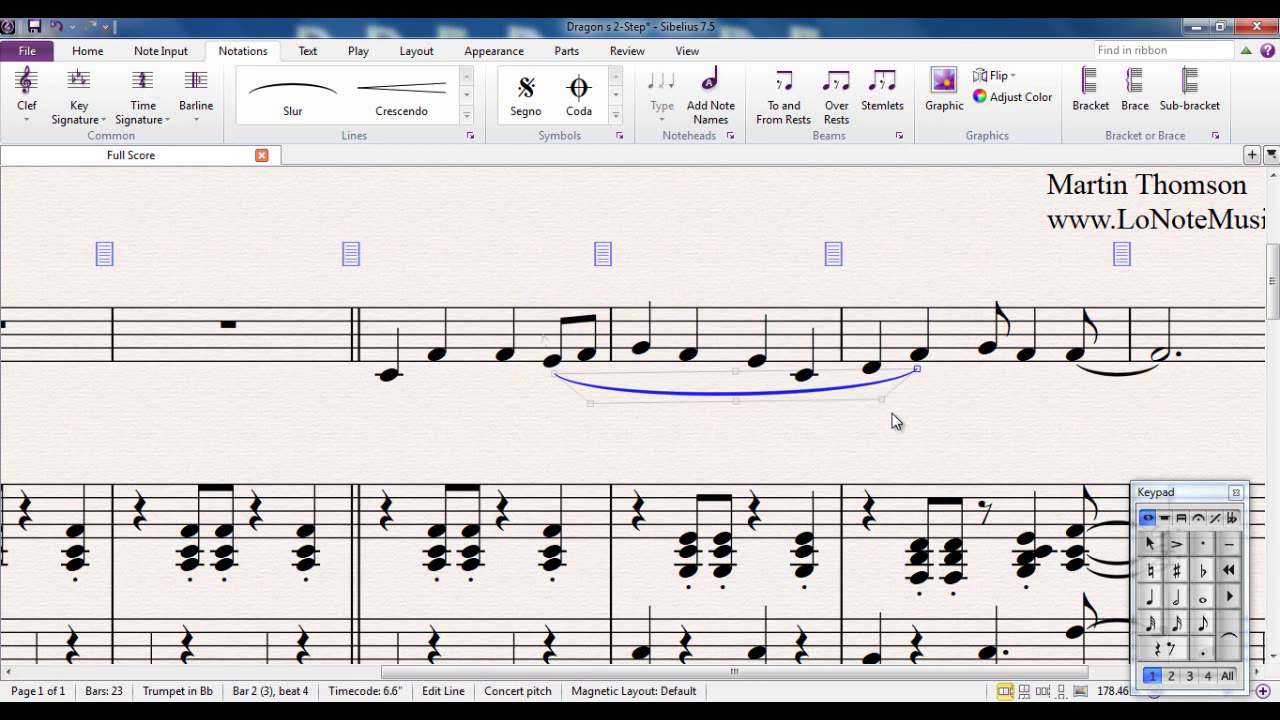
key("ctrl+z")
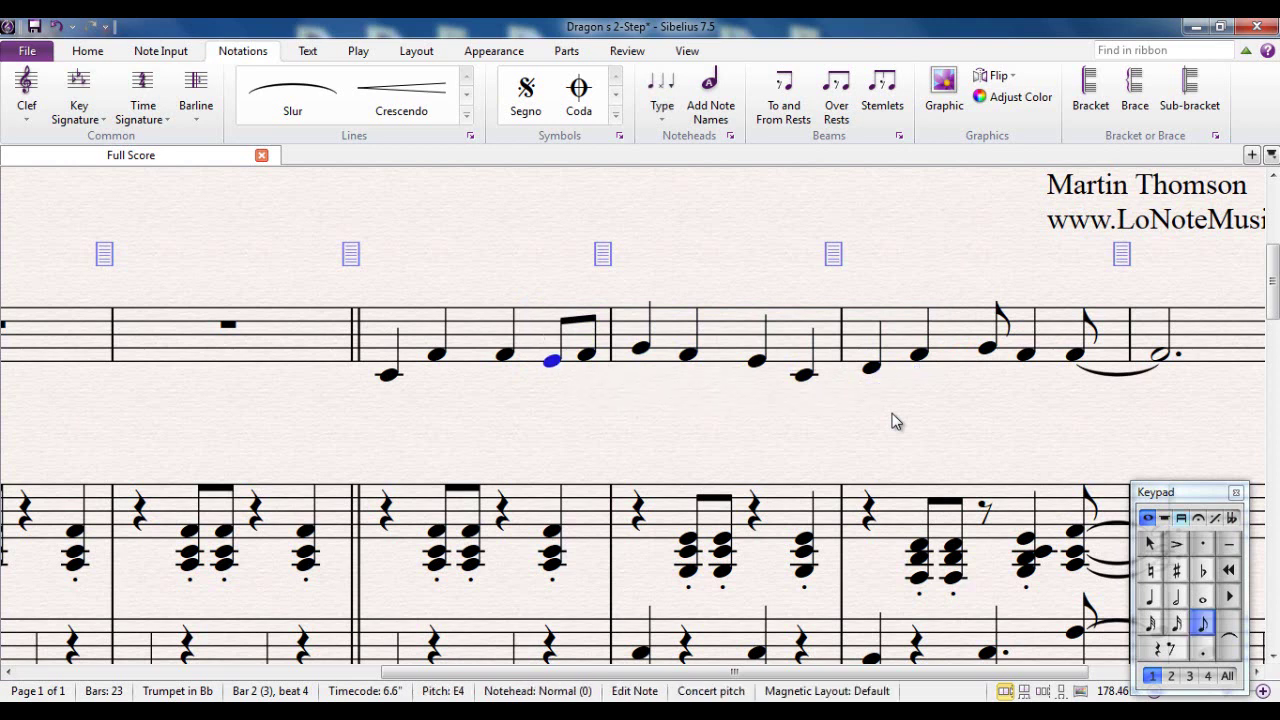
key("Escape")
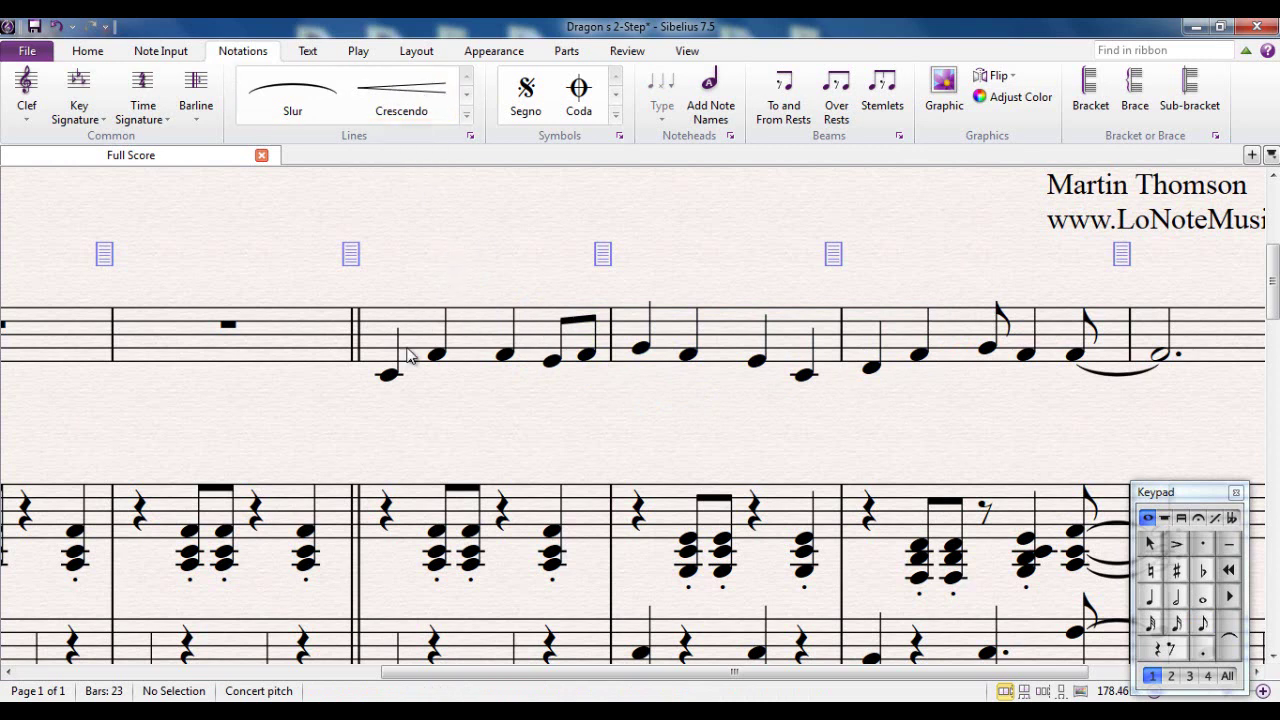
- Add a crescendo hairpin from the trumpet's opening low C, stretched to the end of the bar
left_click(390, 378)
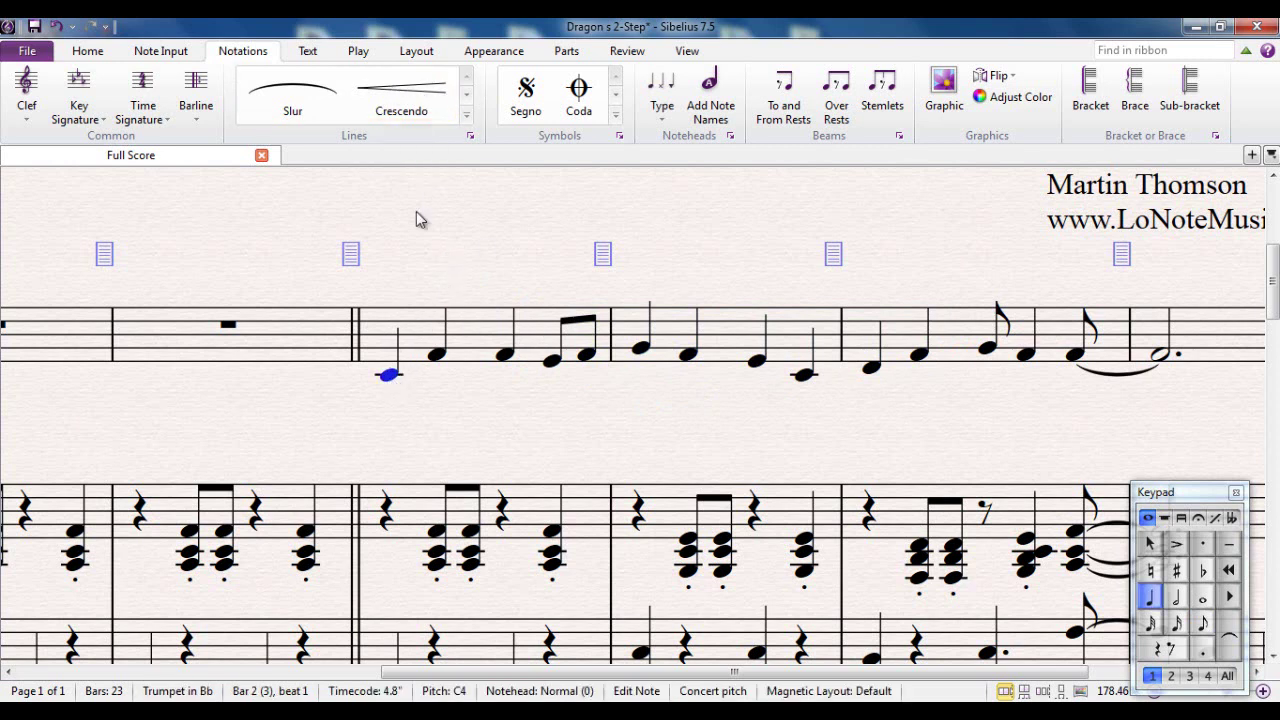
left_click(421, 95)
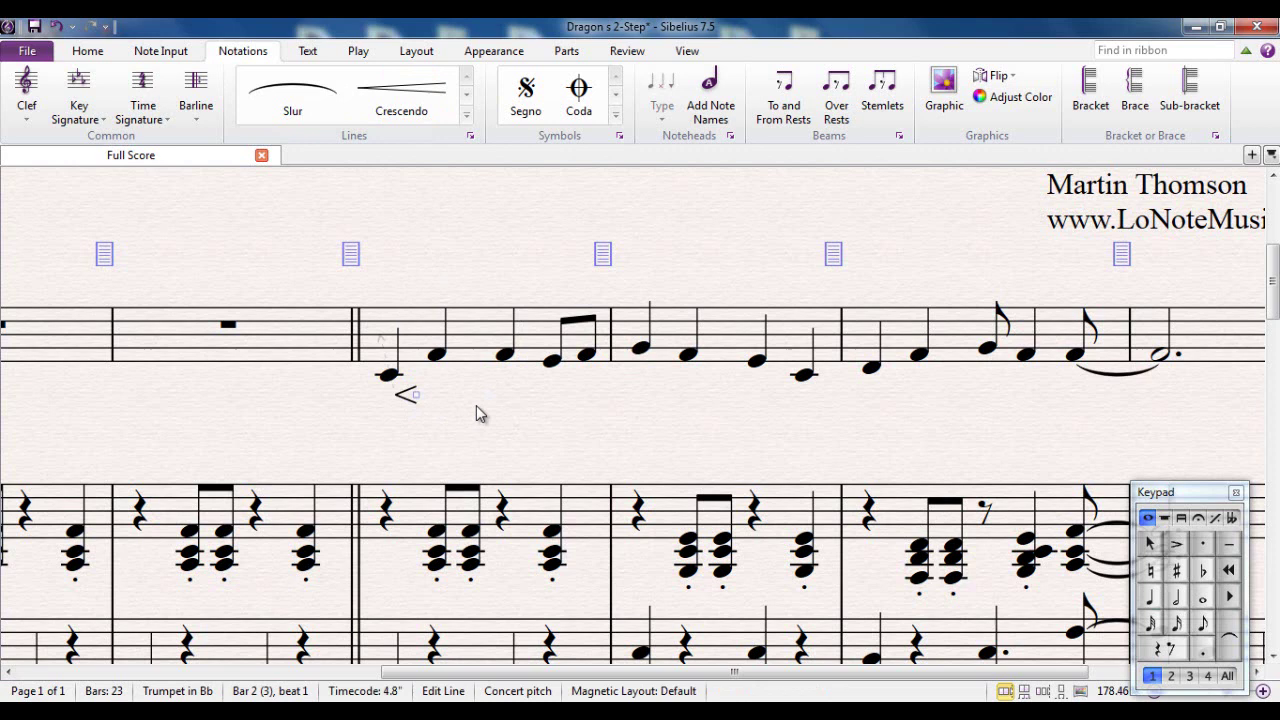
left_click_drag(478, 413, 627, 409)
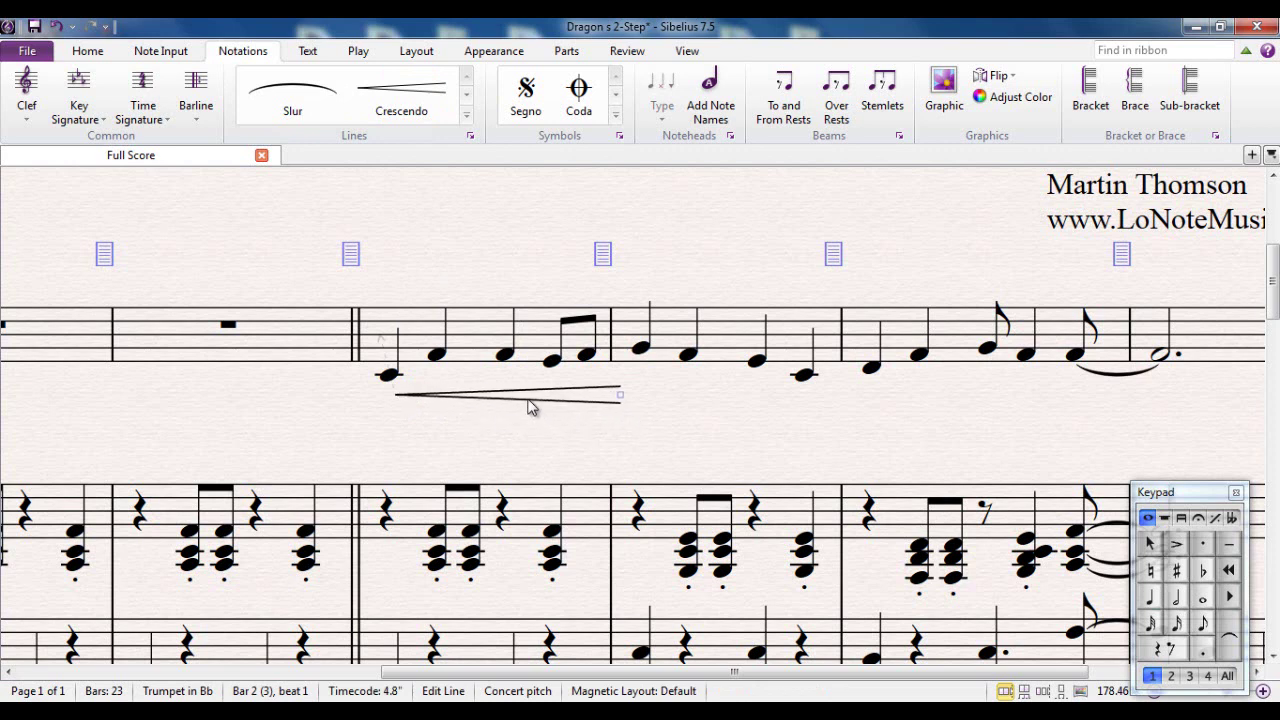
left_click(690, 355)
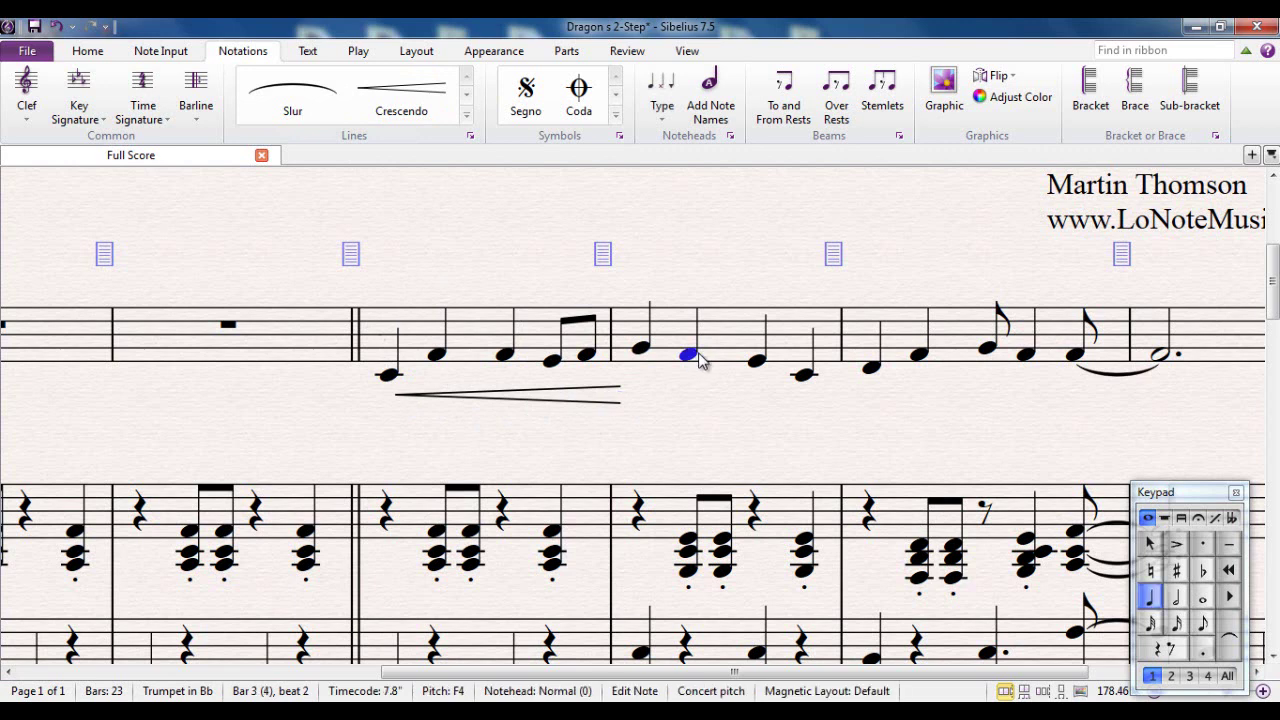
- Add a trial decrescendo hairpin at the F4 from the Lines gallery and lengthen it
left_click(466, 118)
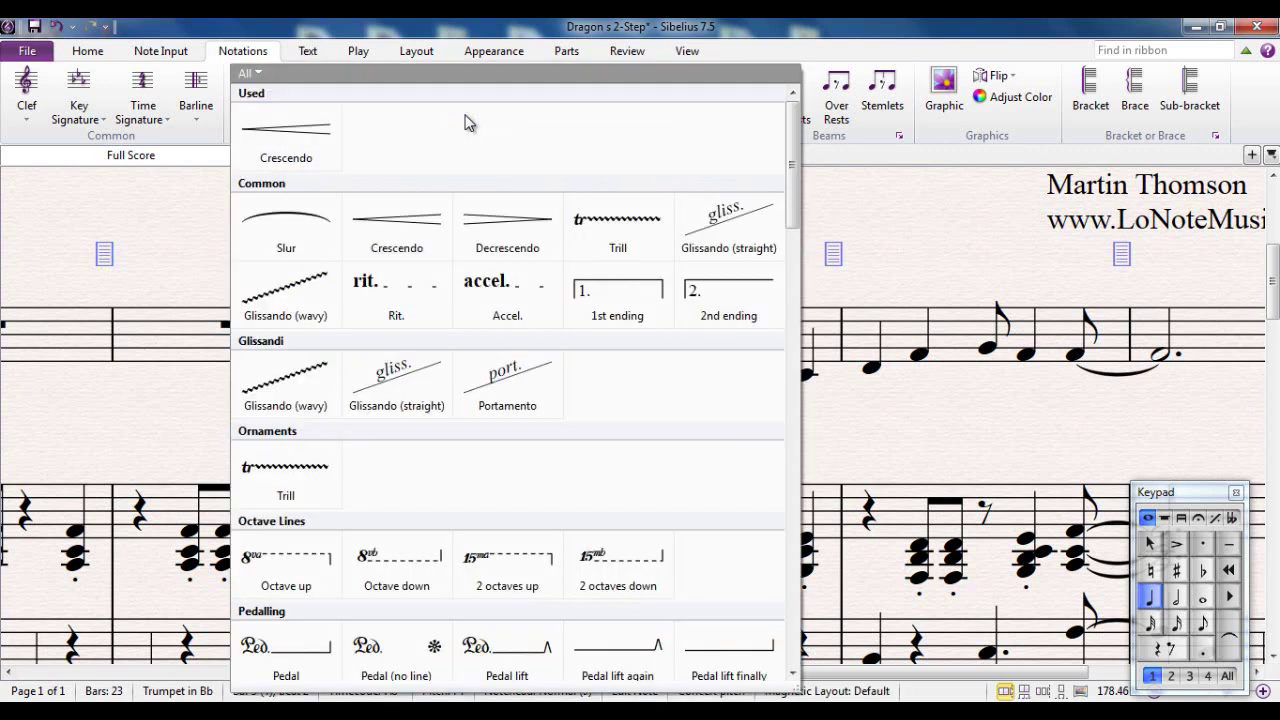
left_click(500, 229)
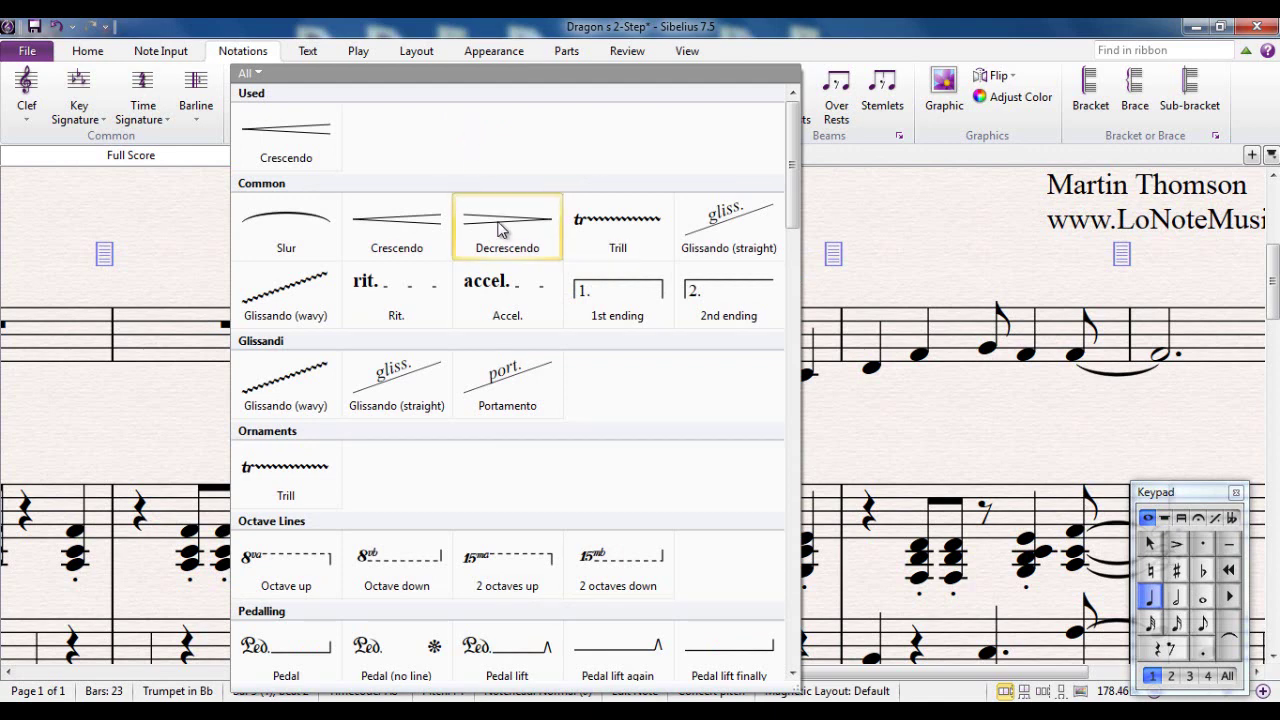
key("space")
key("space")
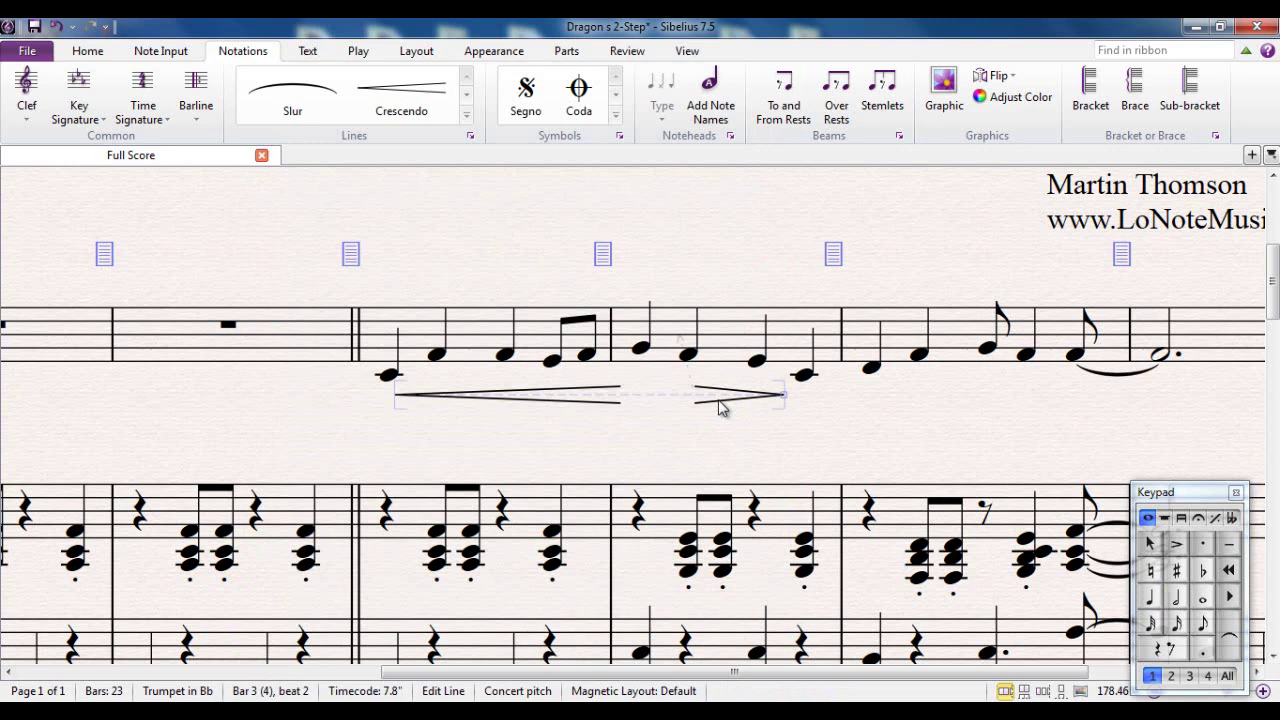
key("Escape")
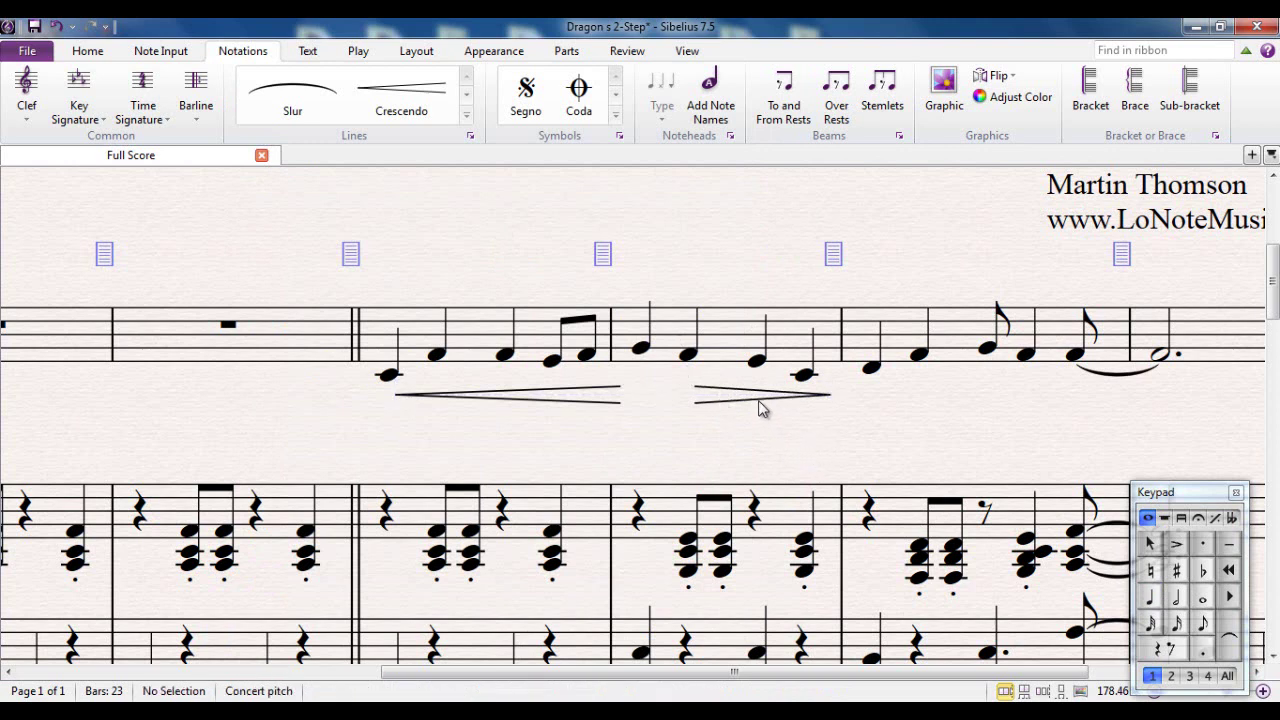
- Delete both the decrescendo and crescendo hairpins, dismissing the nothing-selected warning
left_click(760, 407)
key("Delete")
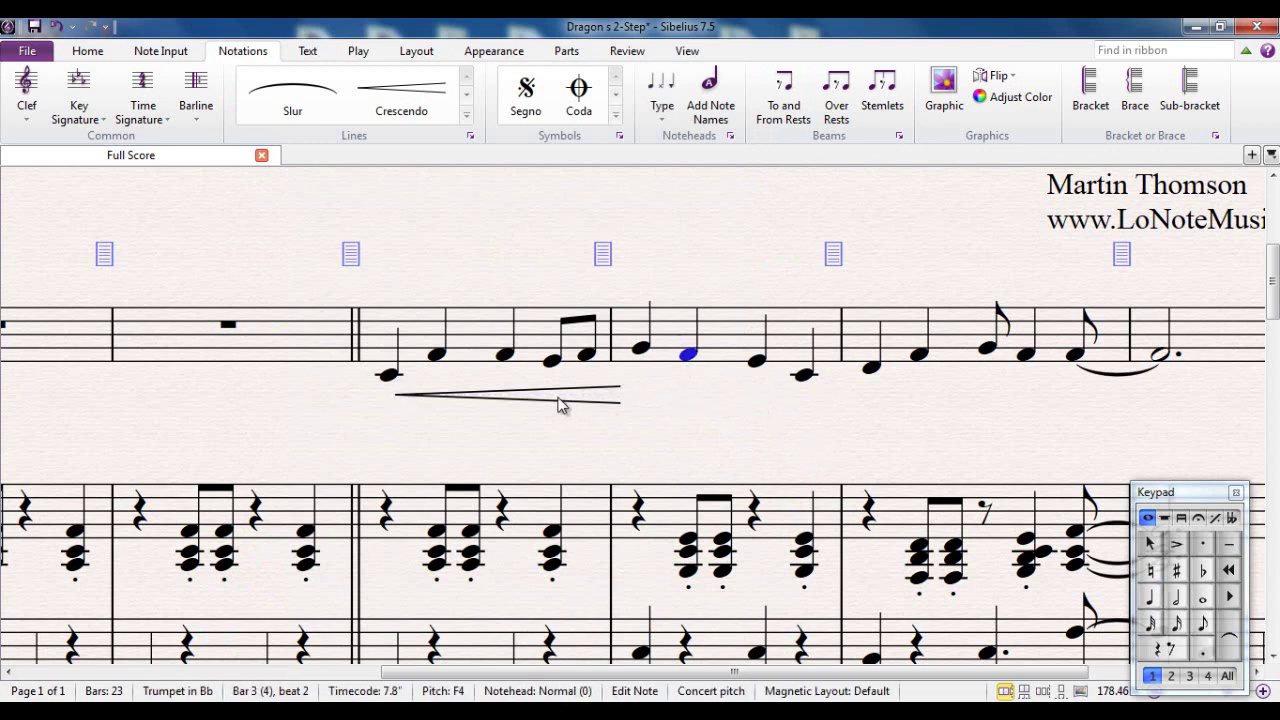
key("Escape")
key("Delete")
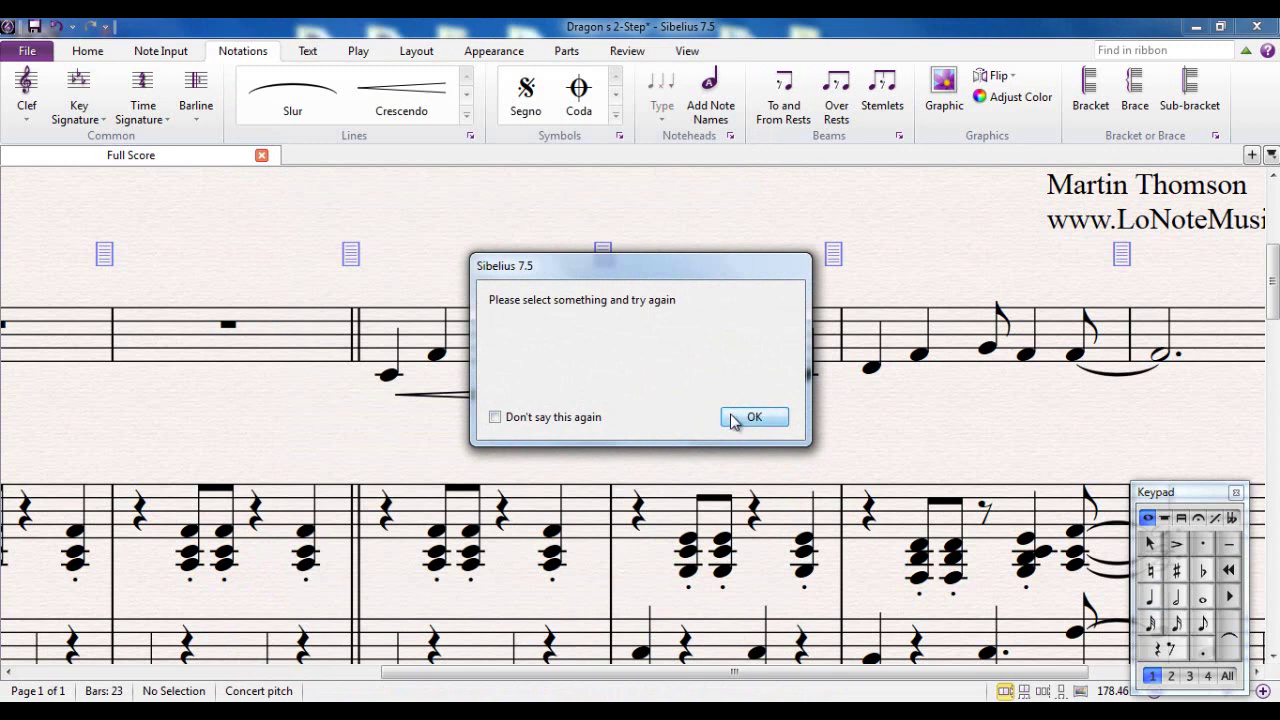
left_click(740, 417)
left_click(423, 396)
key("Delete")
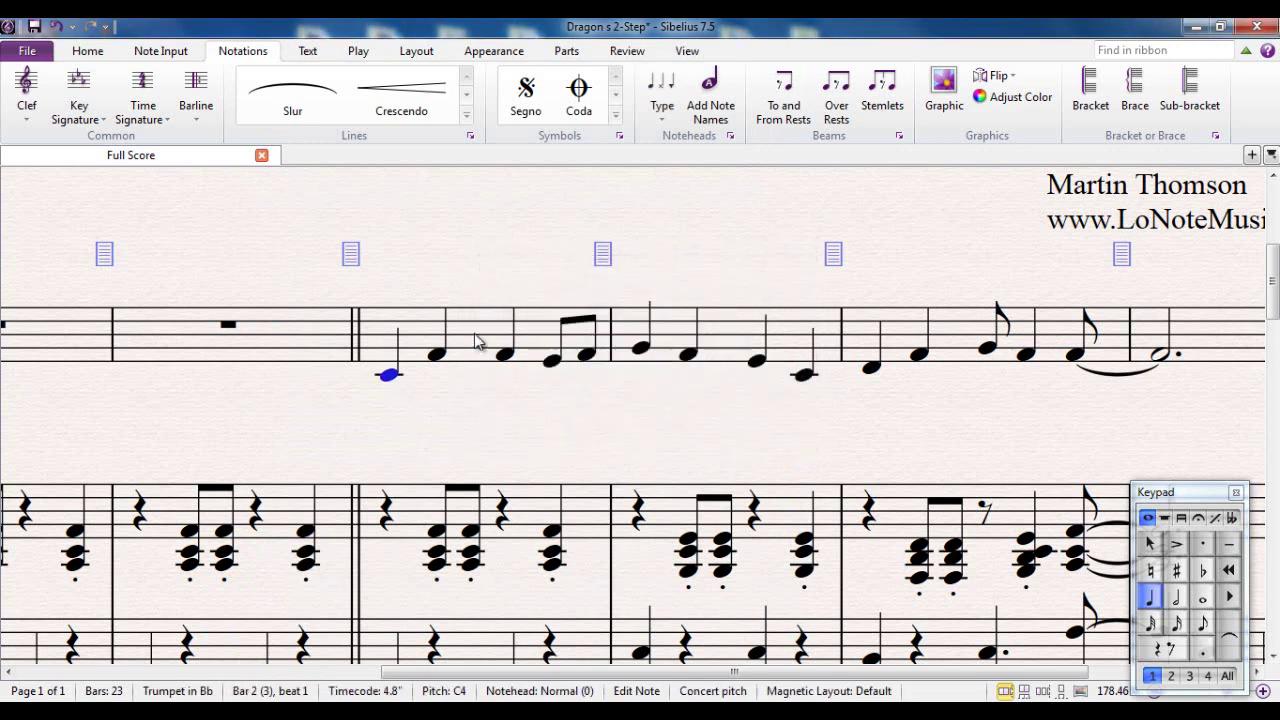
- Add a crescendo across trumpet bar 2 through beat 3 of bar 3
left_click(476, 341)
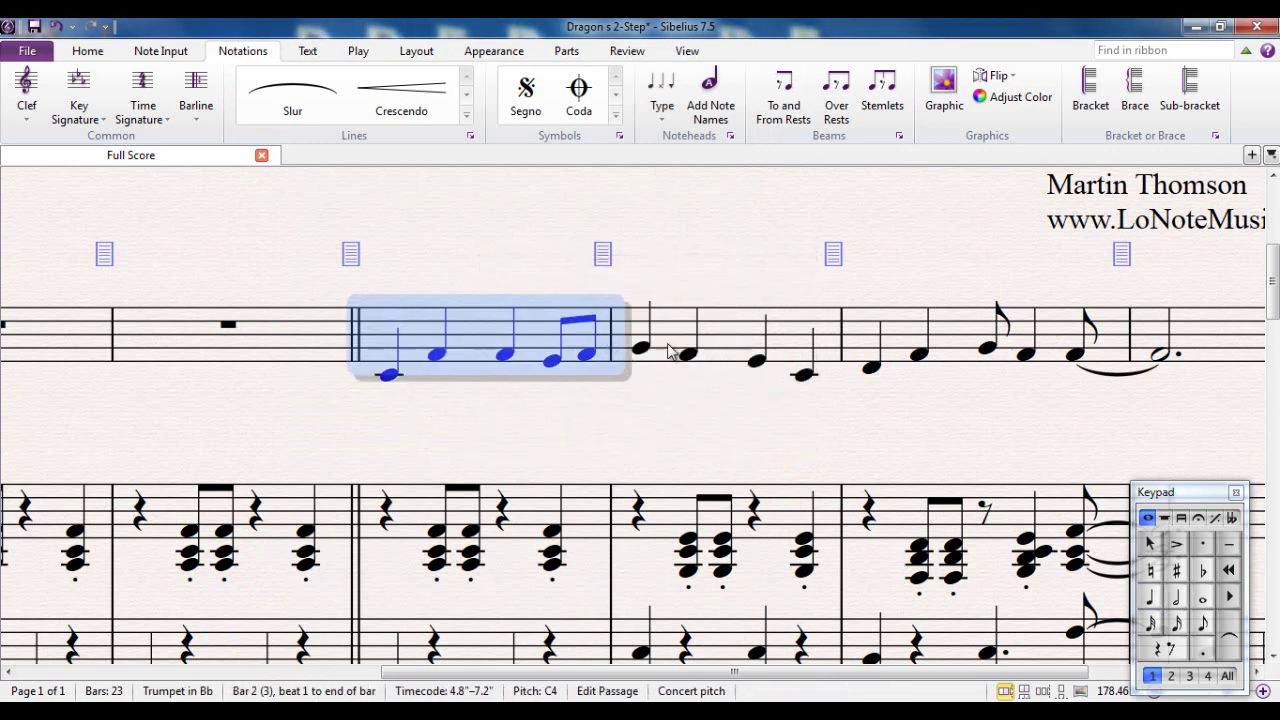
left_click(693, 367, "shift")
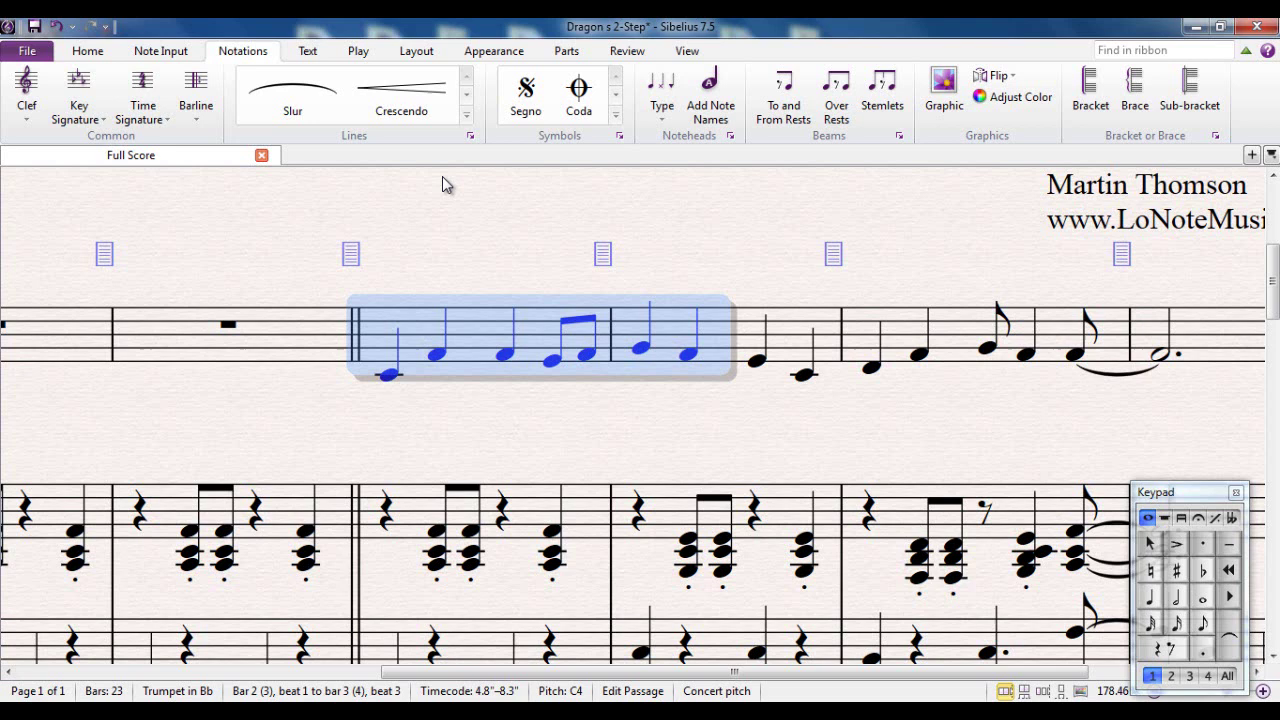
left_click(416, 100)
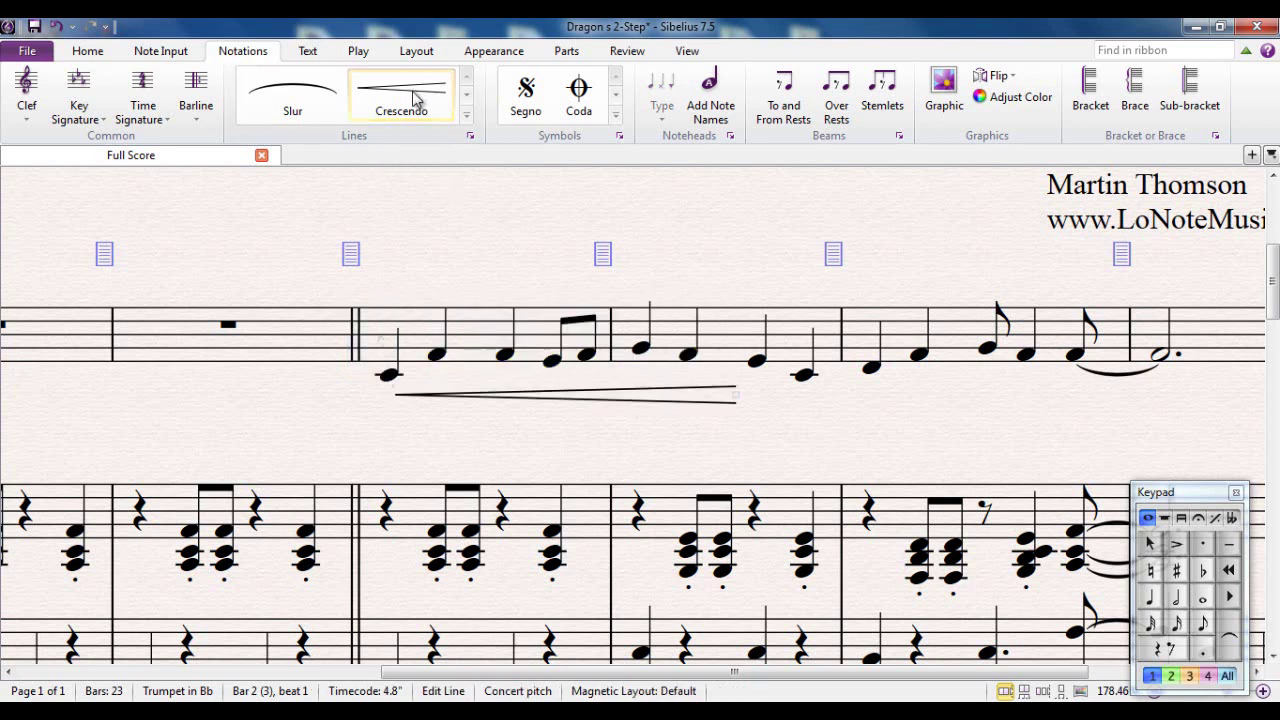
- Add a decrescendo from bar 3's last C4 into bar 4, then delete the crescendo
left_click(805, 376)
left_click(1026, 357)
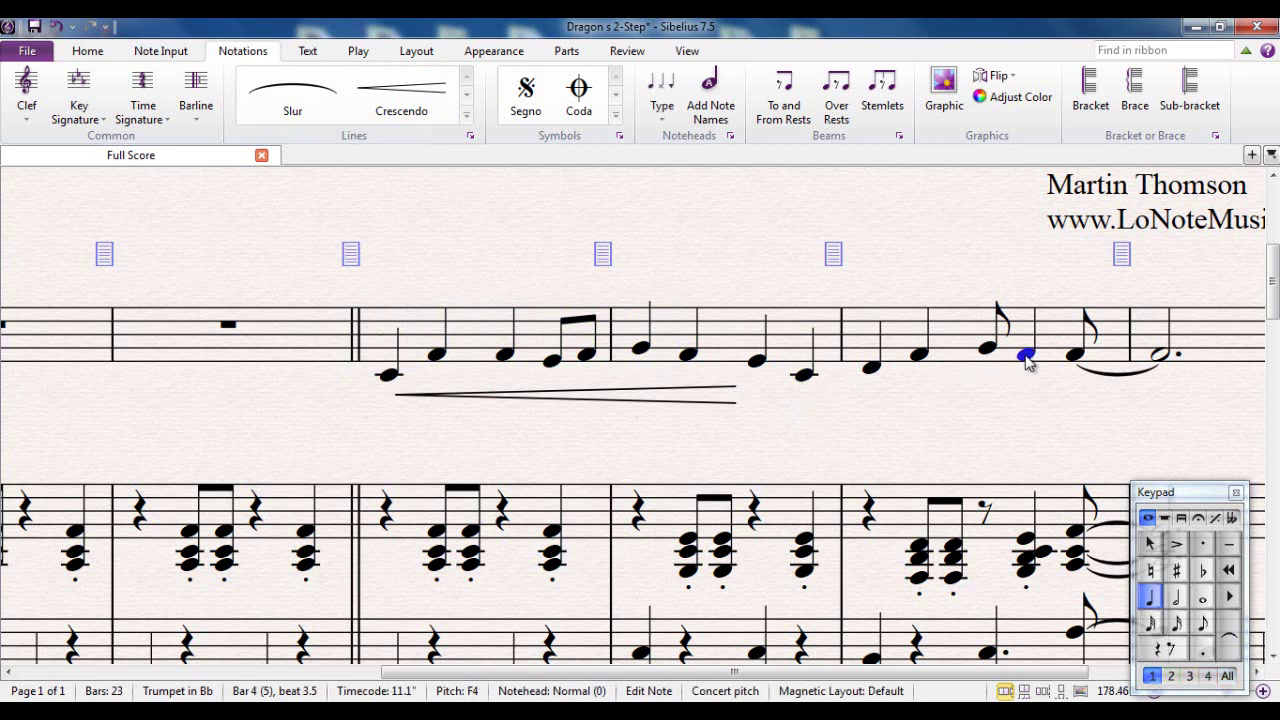
left_click(805, 376, "shift")
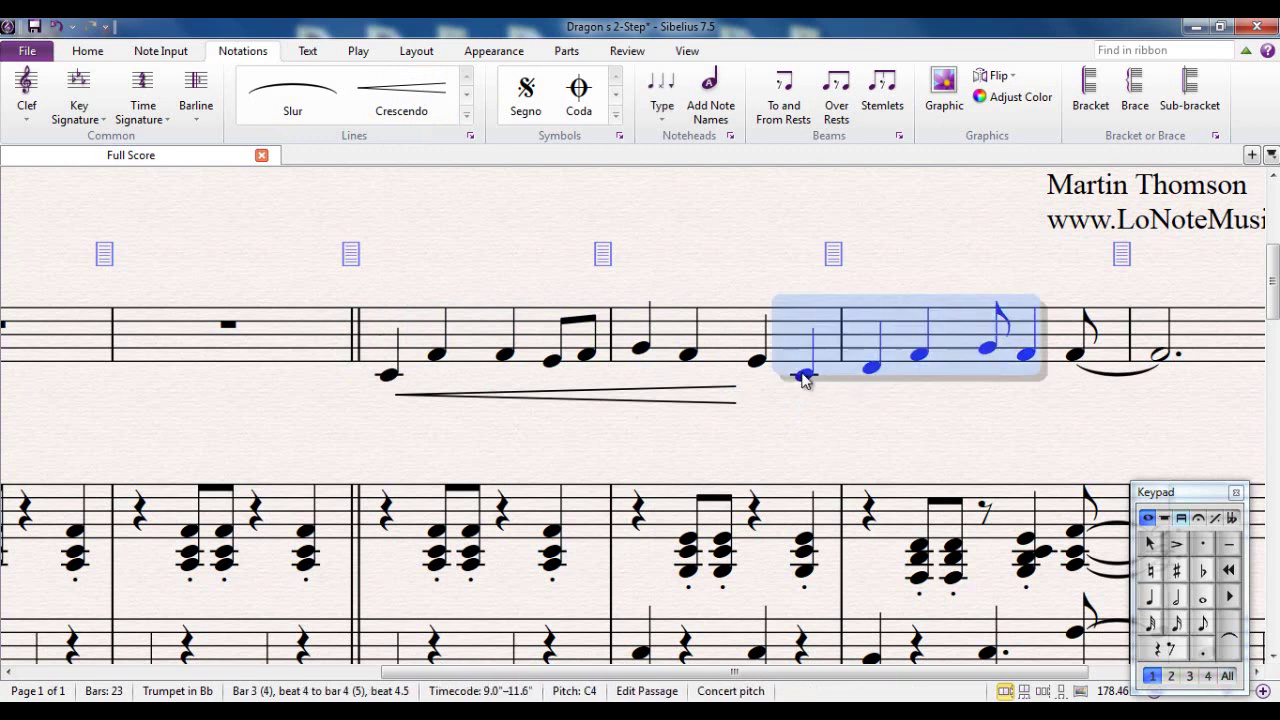
left_click(467, 117)
left_click(510, 236)
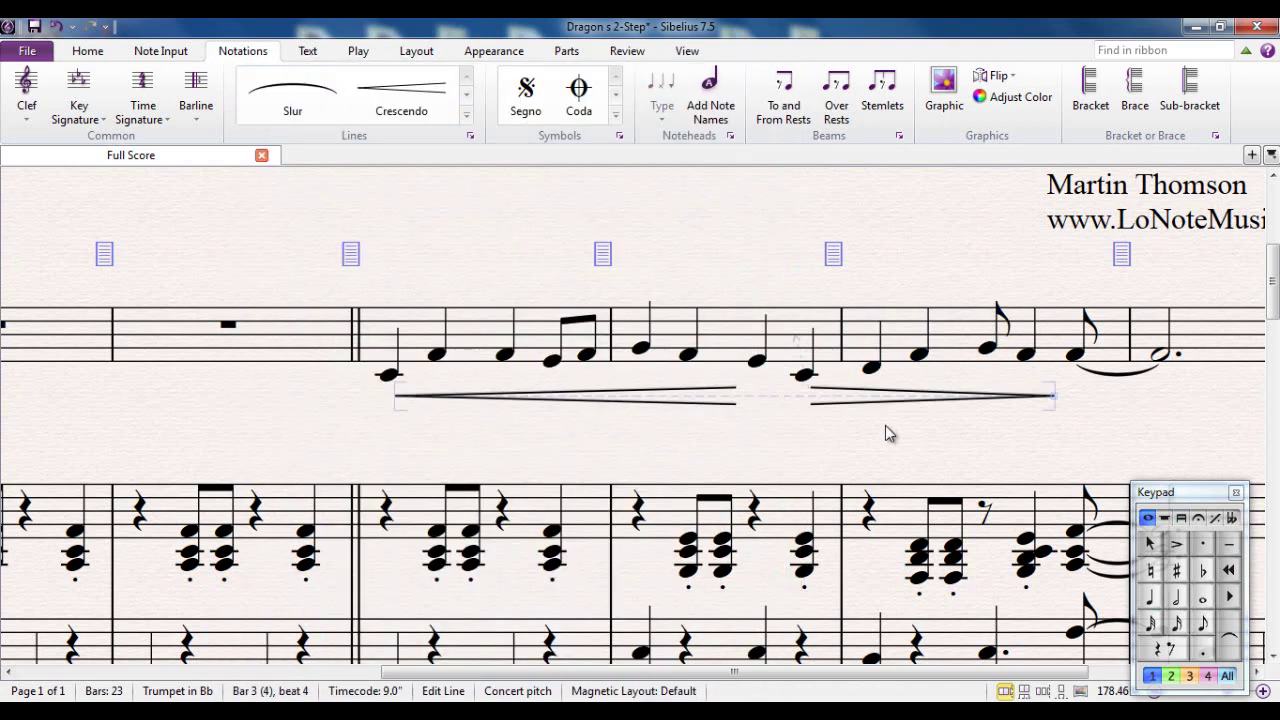
left_click(446, 400)
key("Delete")
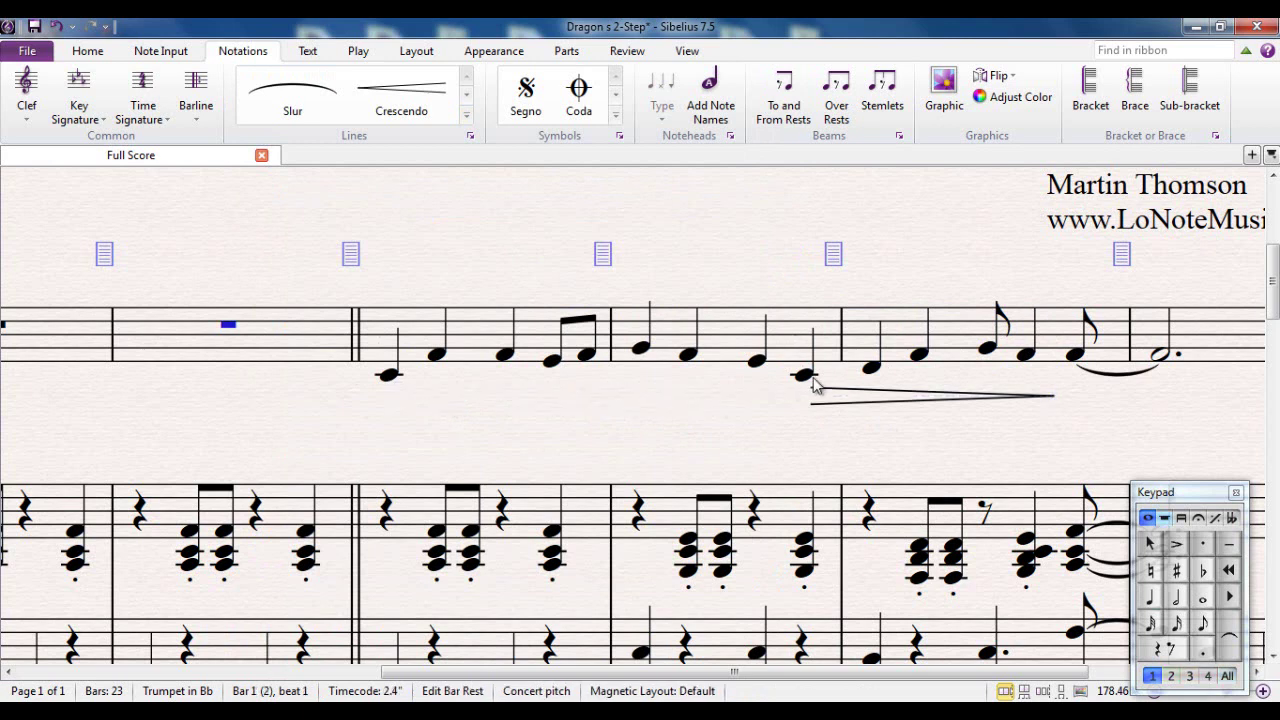
- Delete the remaining decrescendo and start a crescendo from bar 2's second note with H
left_click(1018, 398)
key("Delete")
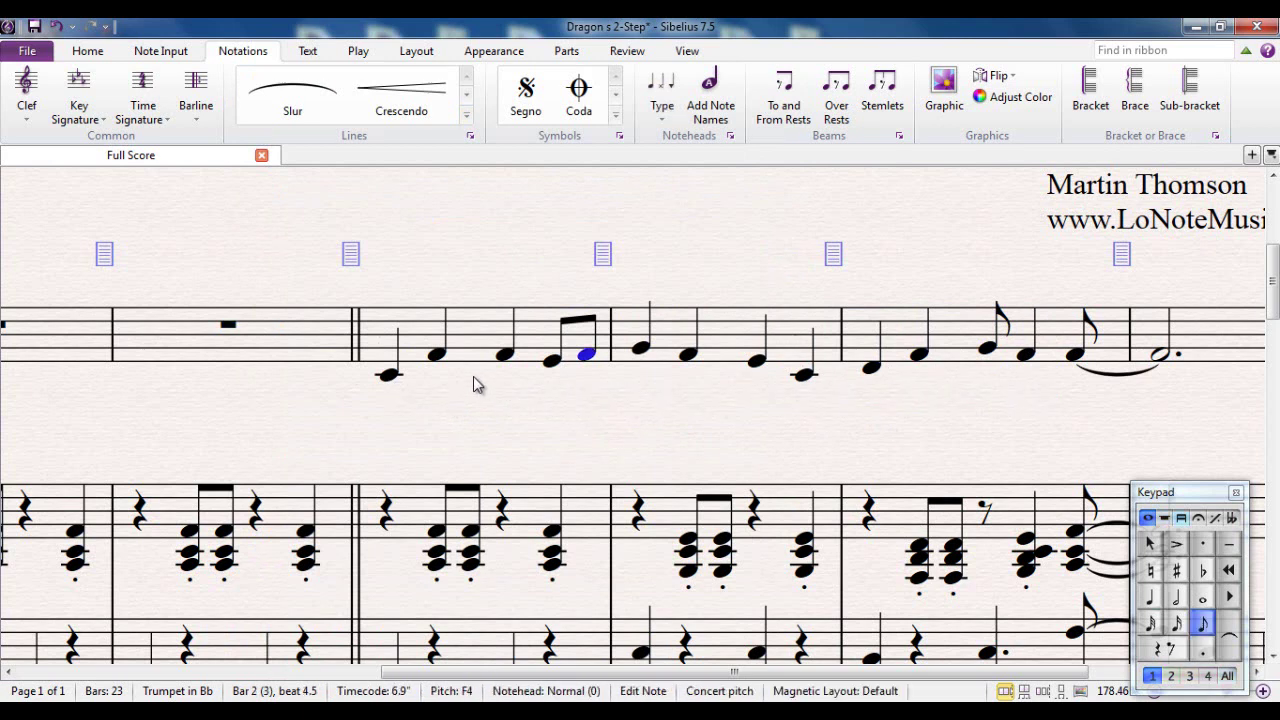
key("Escape")
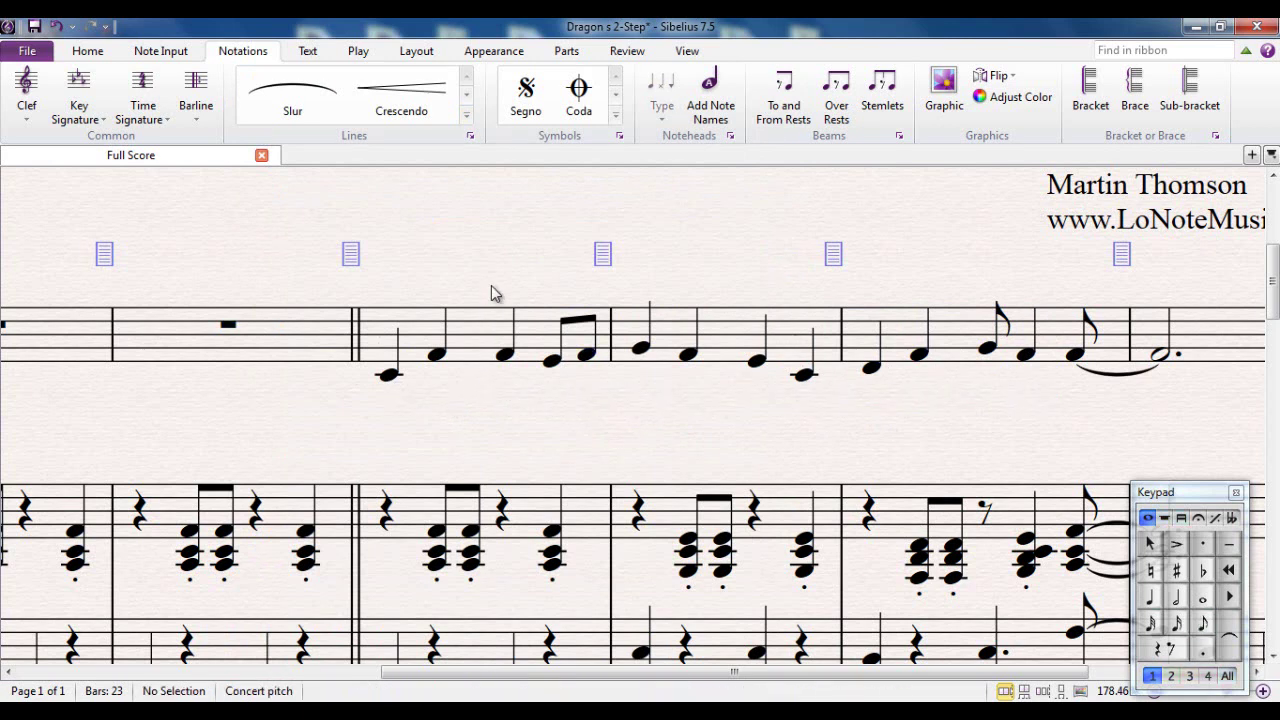
left_click(436, 356)
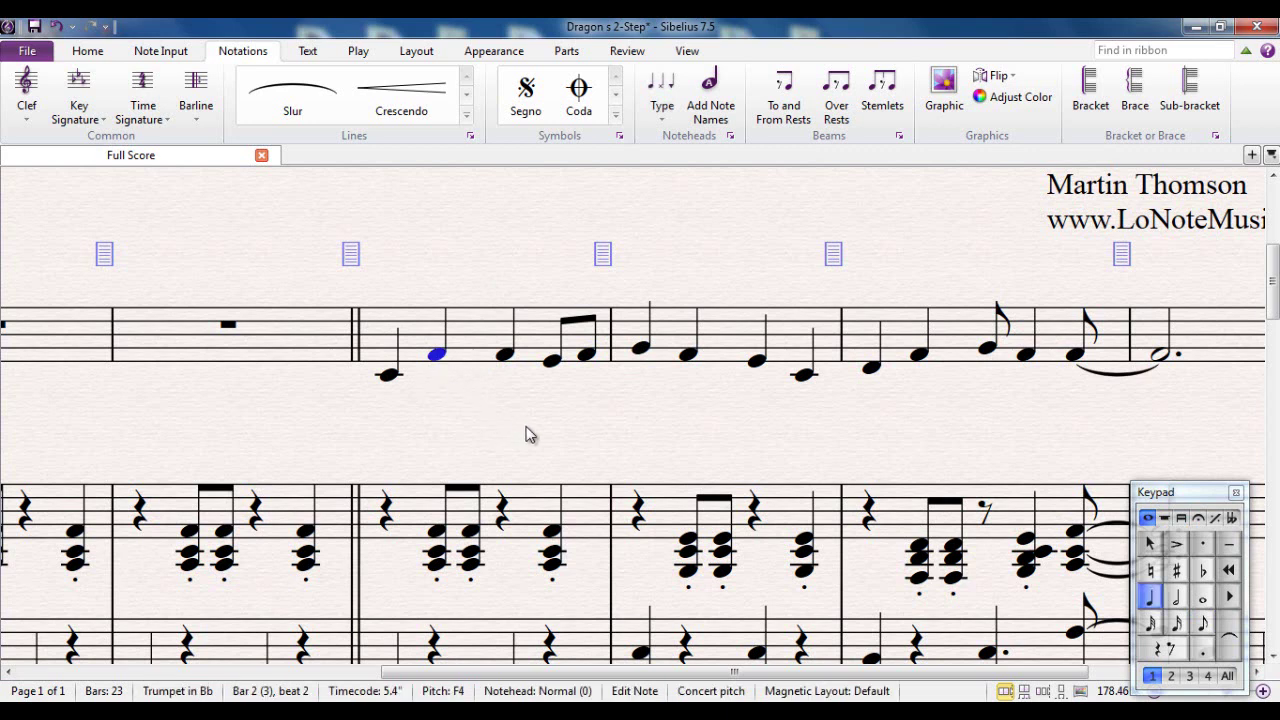
key("h")
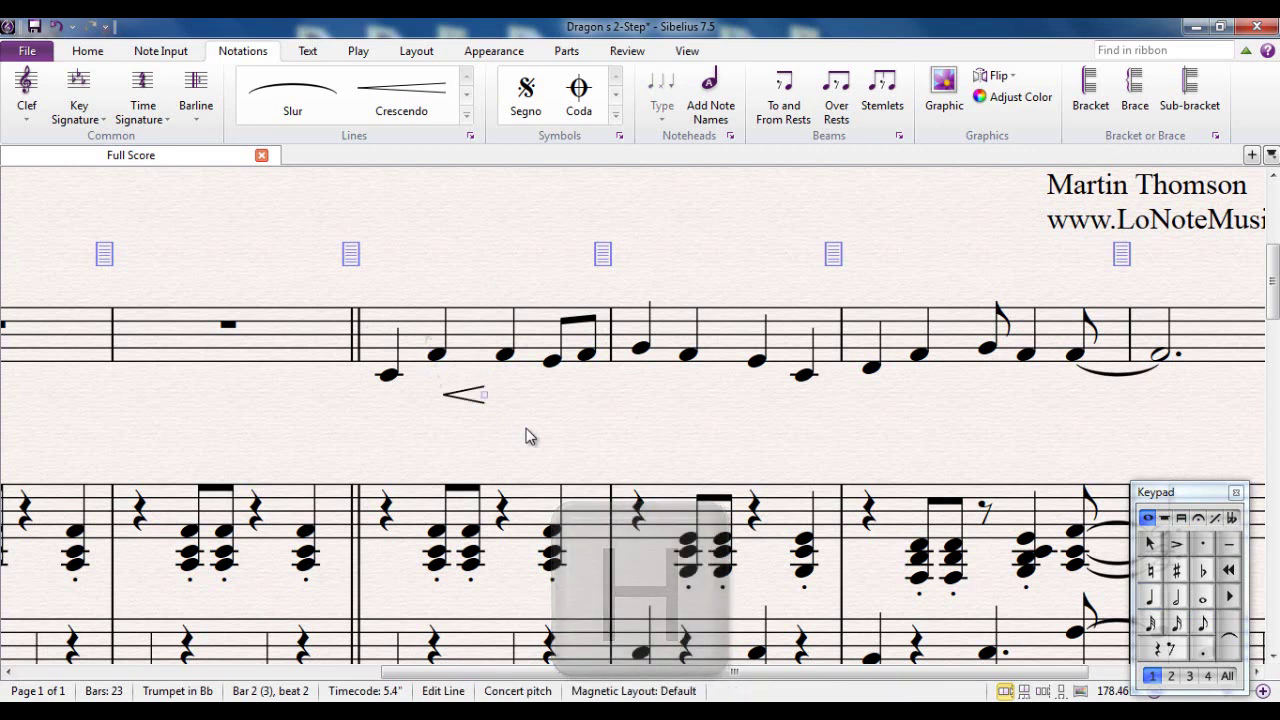
key("space")
key("space")
key("space")
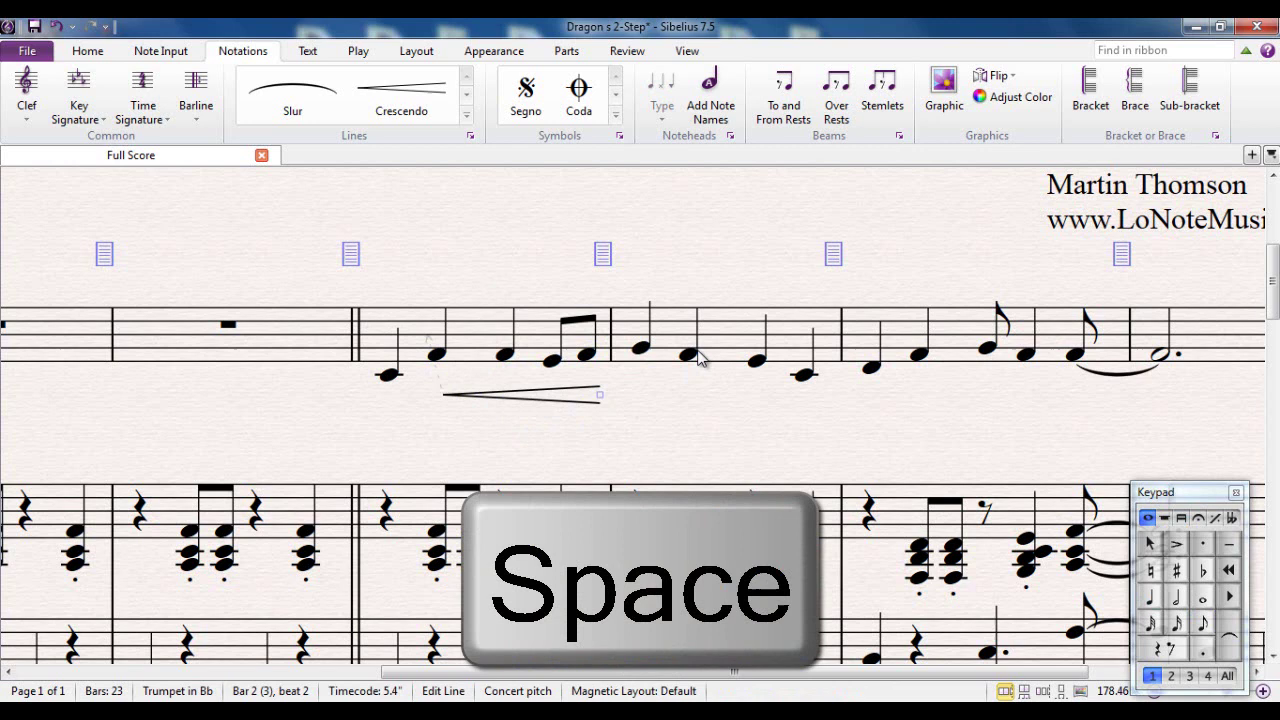
- Add a decrescendo from the F4 to the end of bar 3 and a crescendo under bar 4
left_click(689, 355)
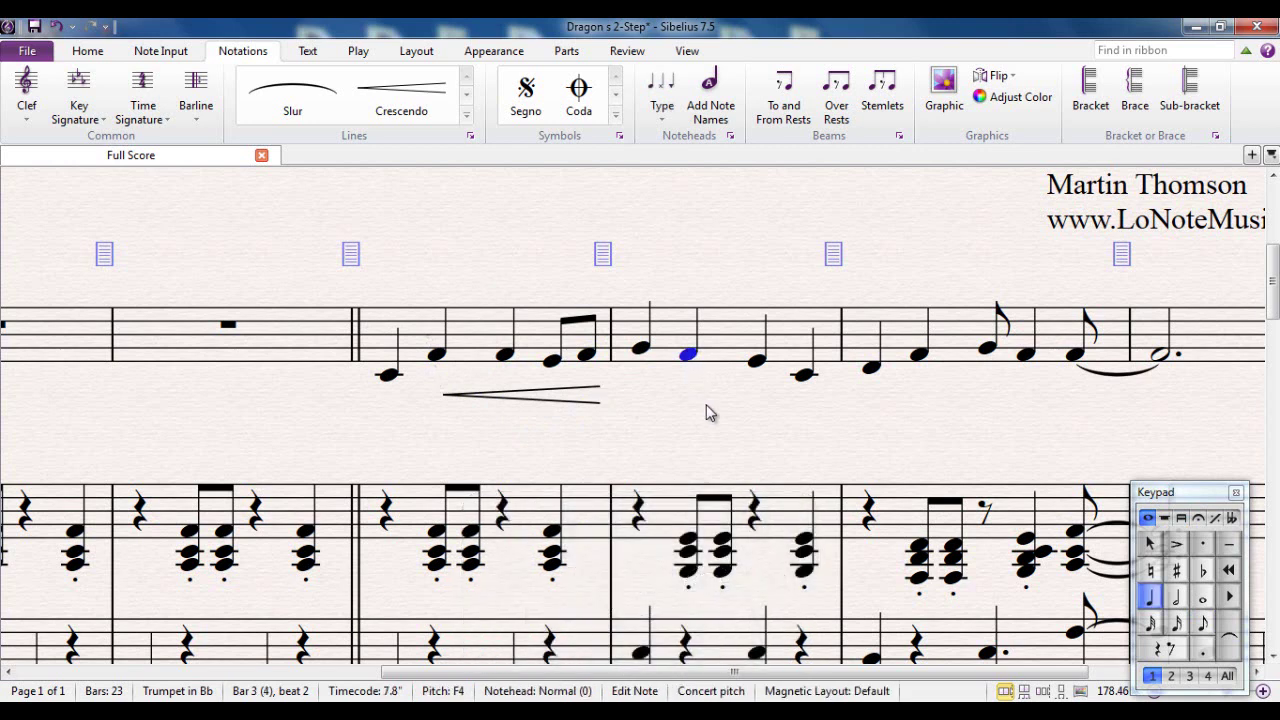
key("shift+h")
key("greater")
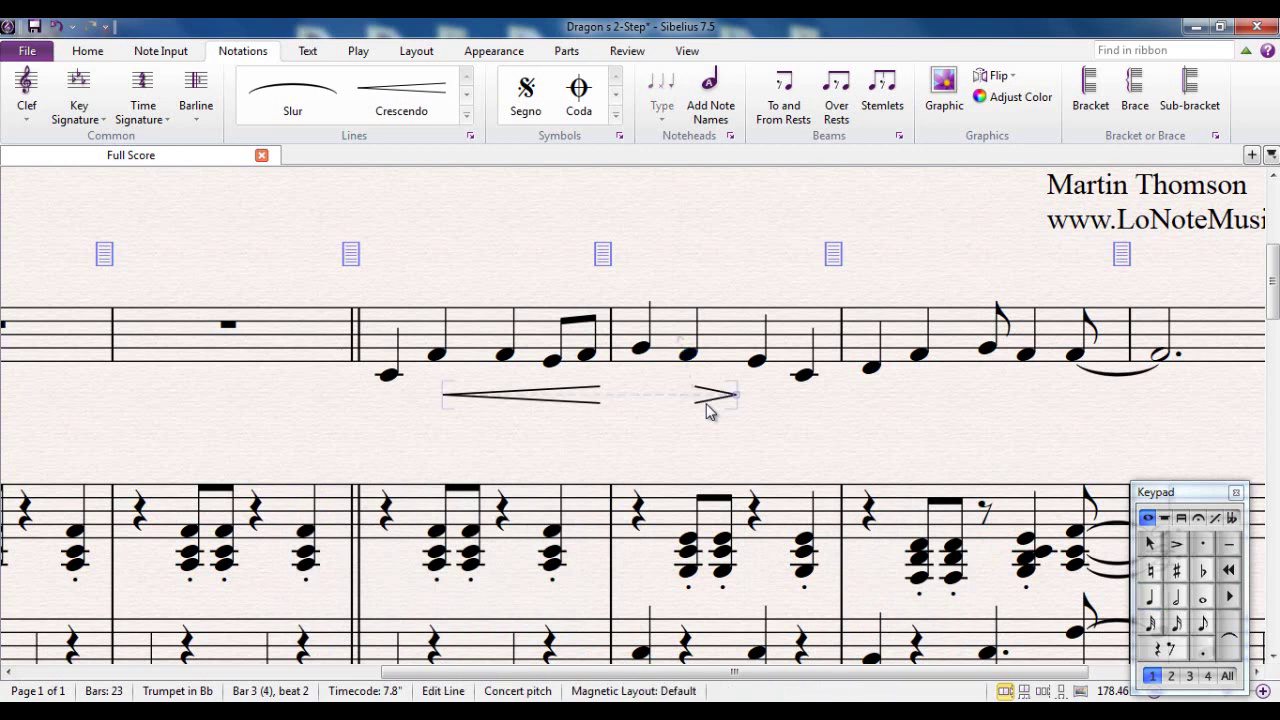
key("space")
key("space")
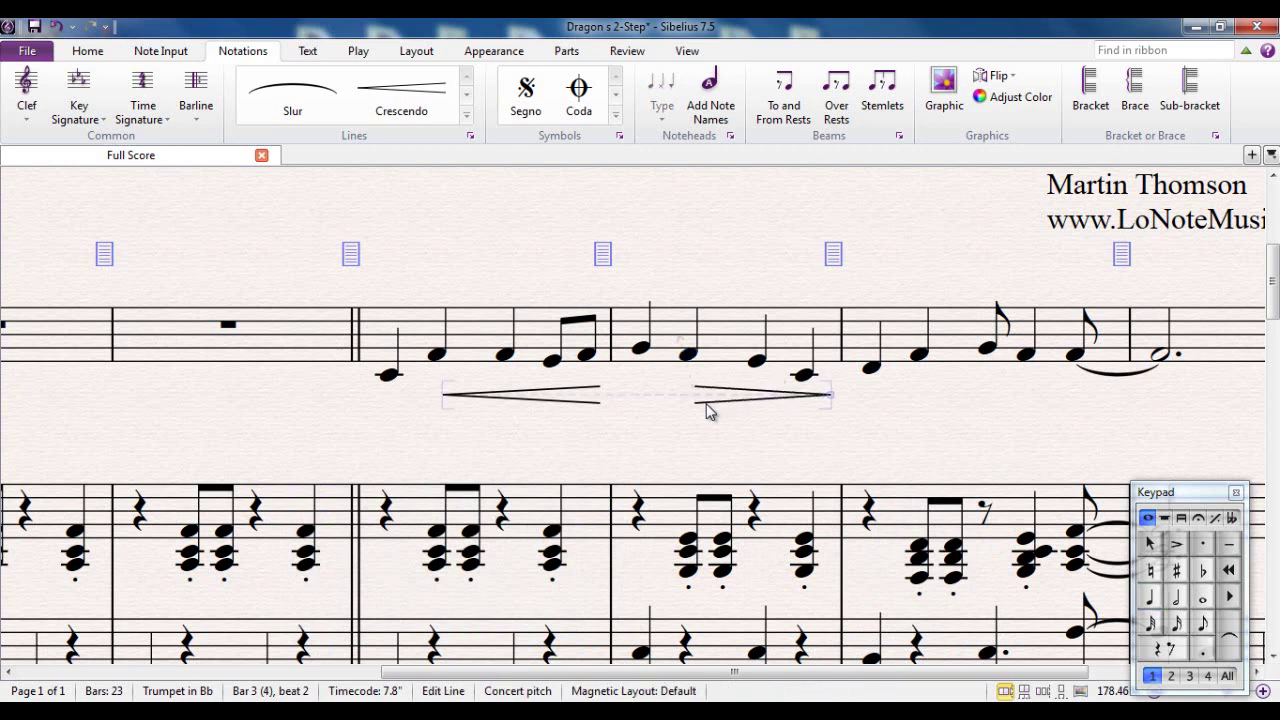
left_click(955, 355)
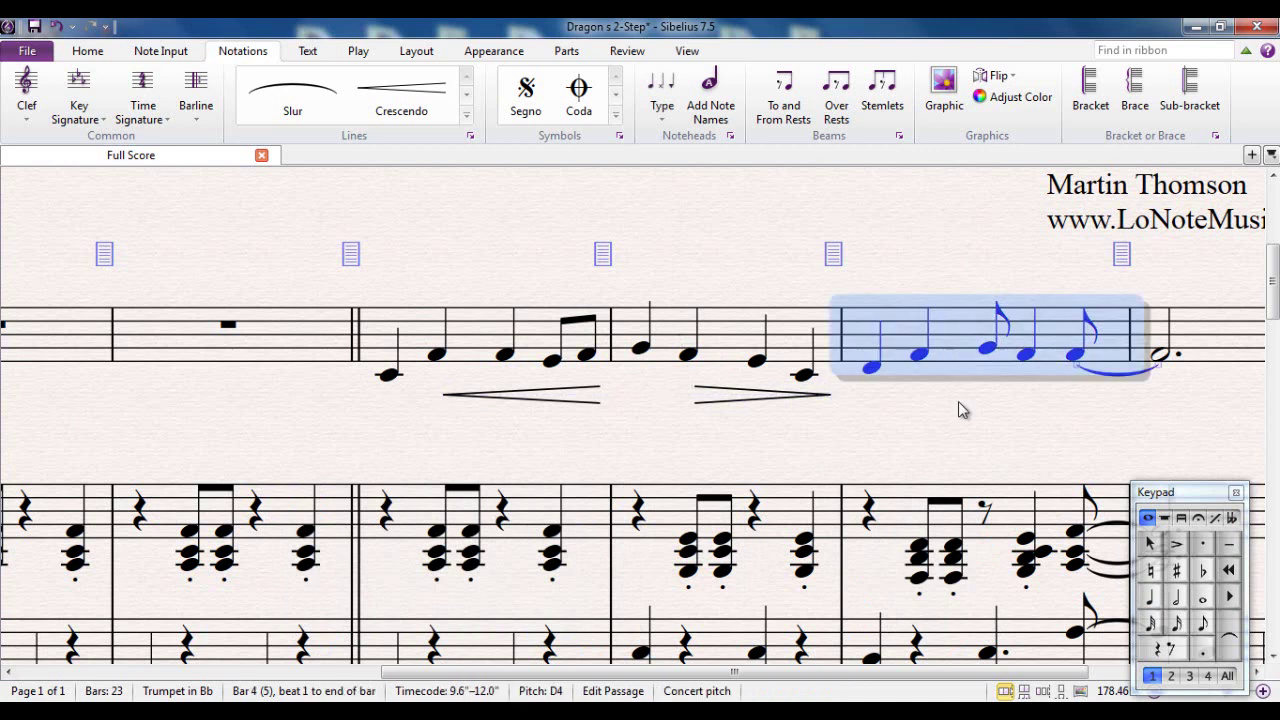
key("less")
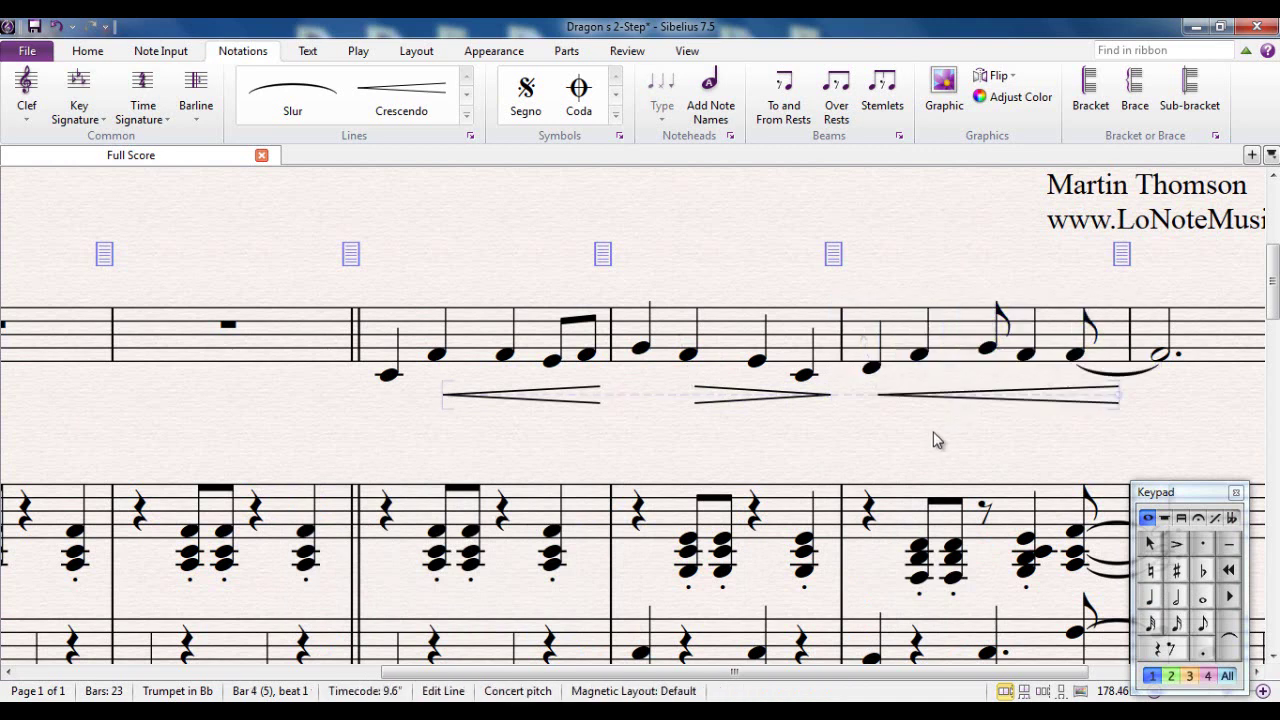
key("Escape")
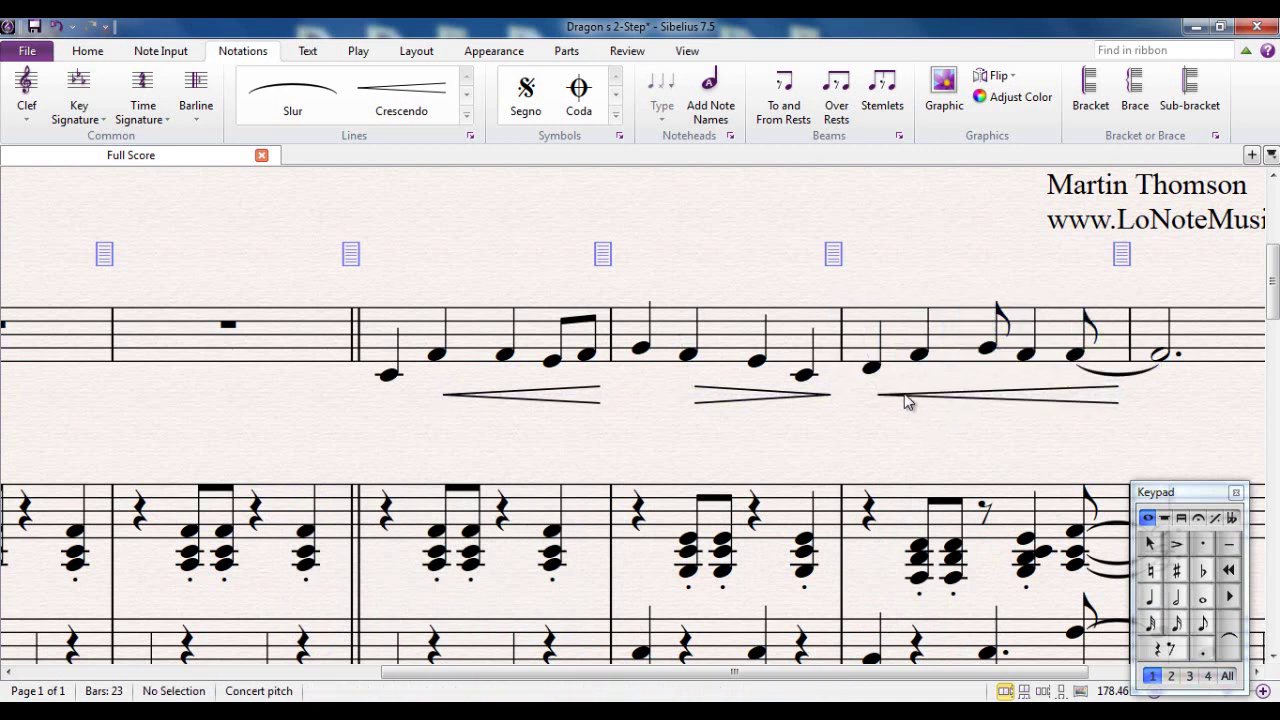
- Delete the hairpins under bars 4, 3 and 2, then deselect
left_click(886, 404)
key("Delete")
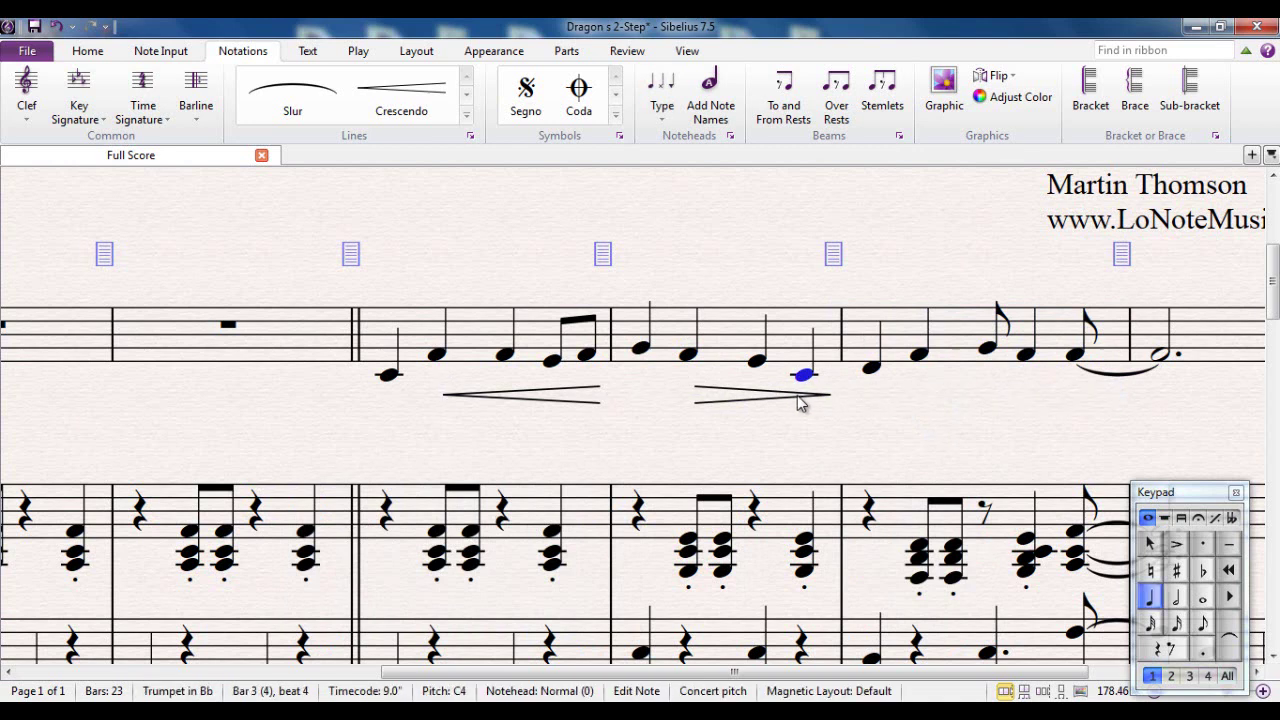
left_click(806, 398)
key("Delete")
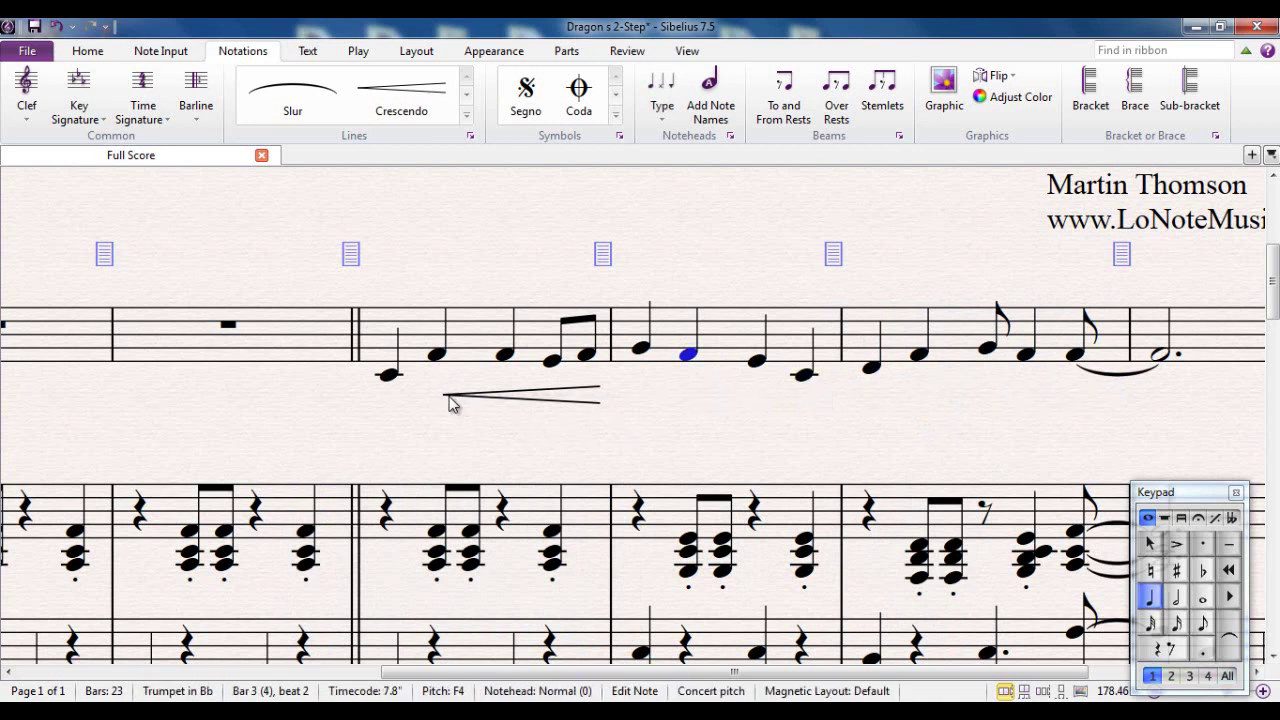
left_click(450, 396)
key("Delete")
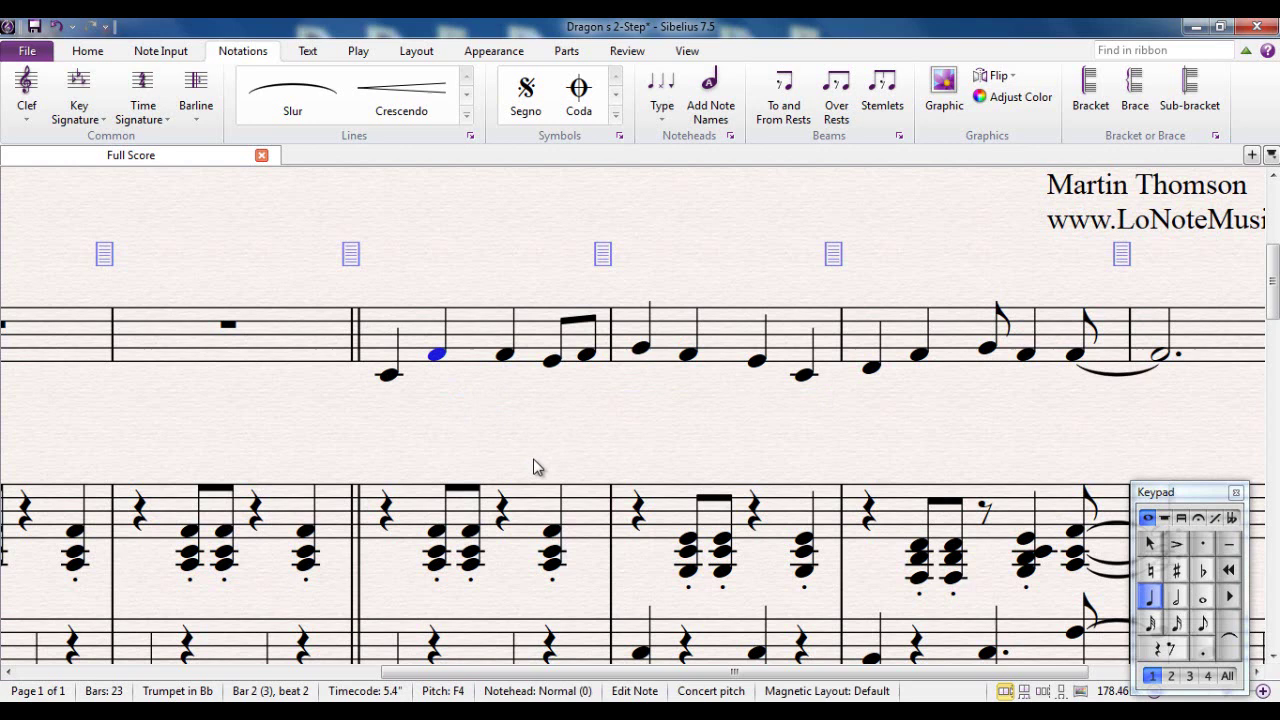
key("Escape")
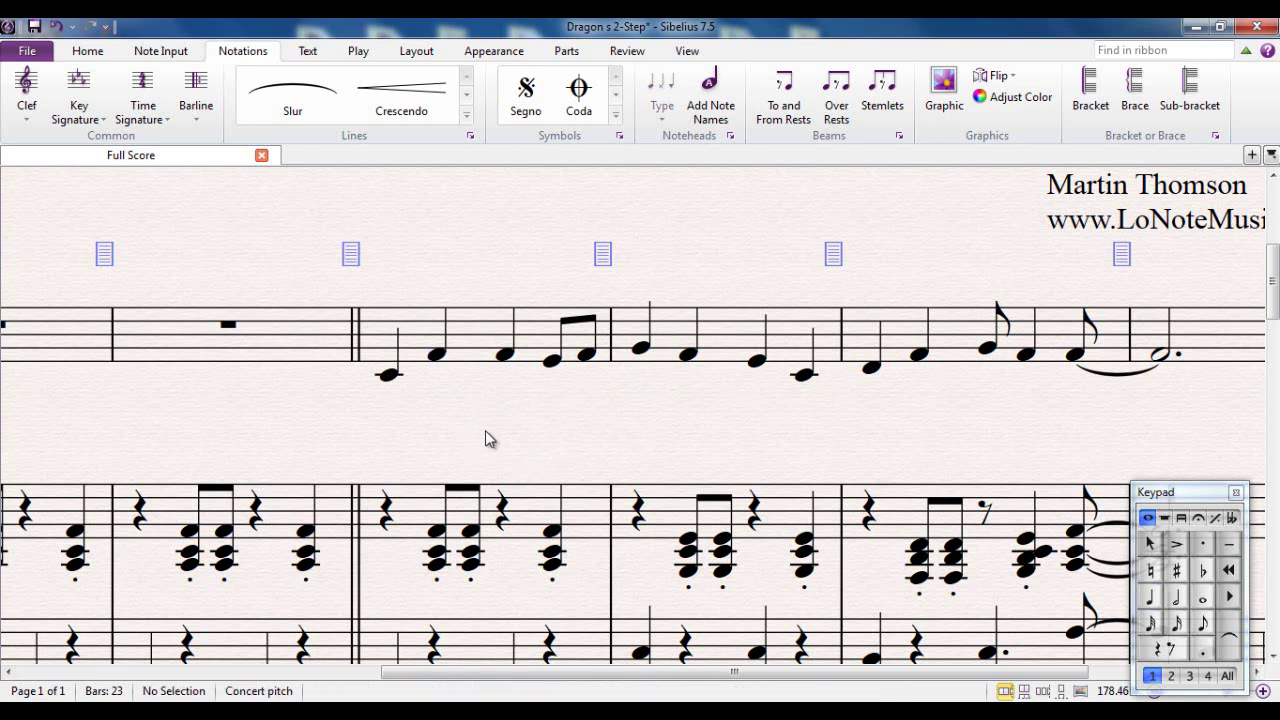
- Make the barline where the trumpet melody starts a start-repeat barline
left_click(357, 348)
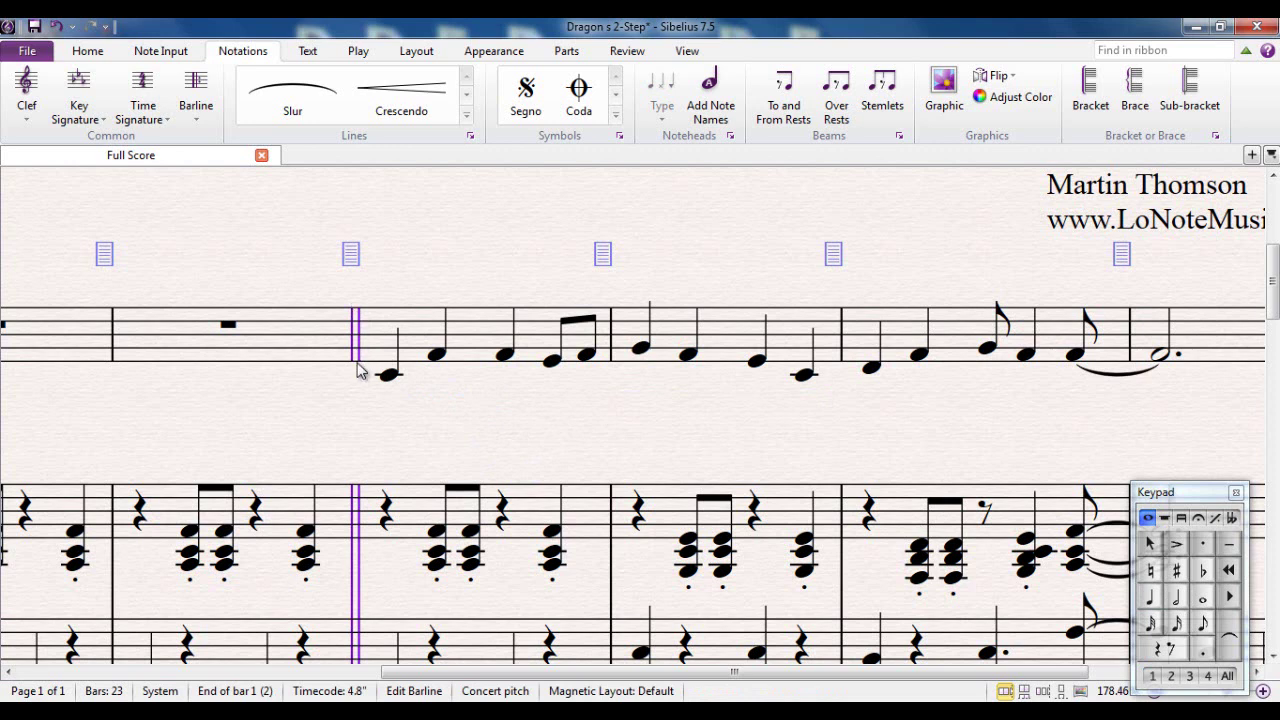
left_click(200, 104)
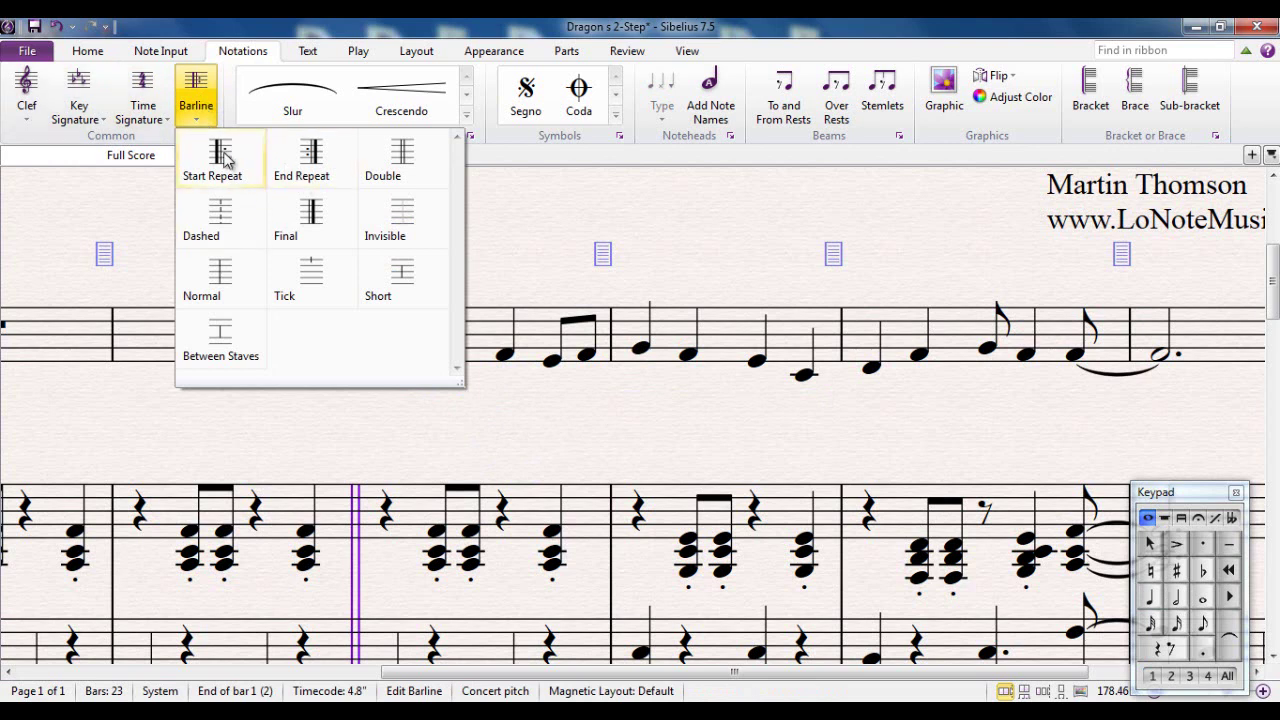
left_click(224, 160)
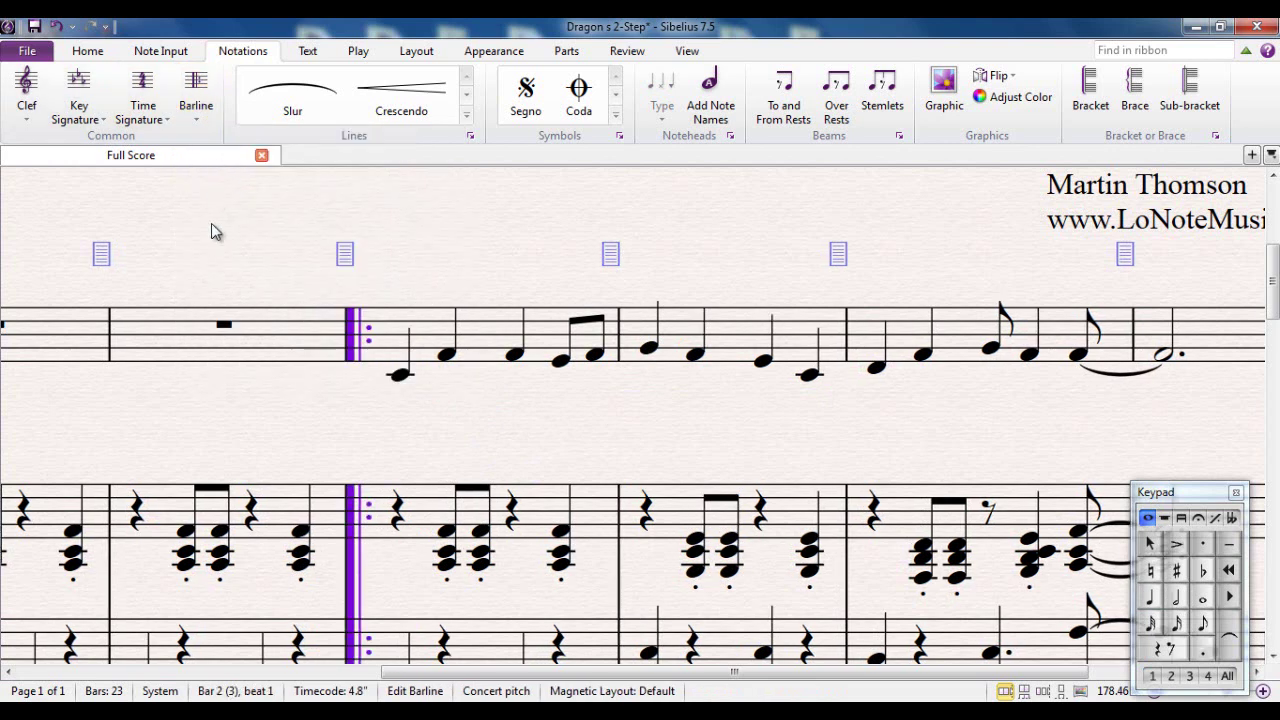
left_click(512, 430)
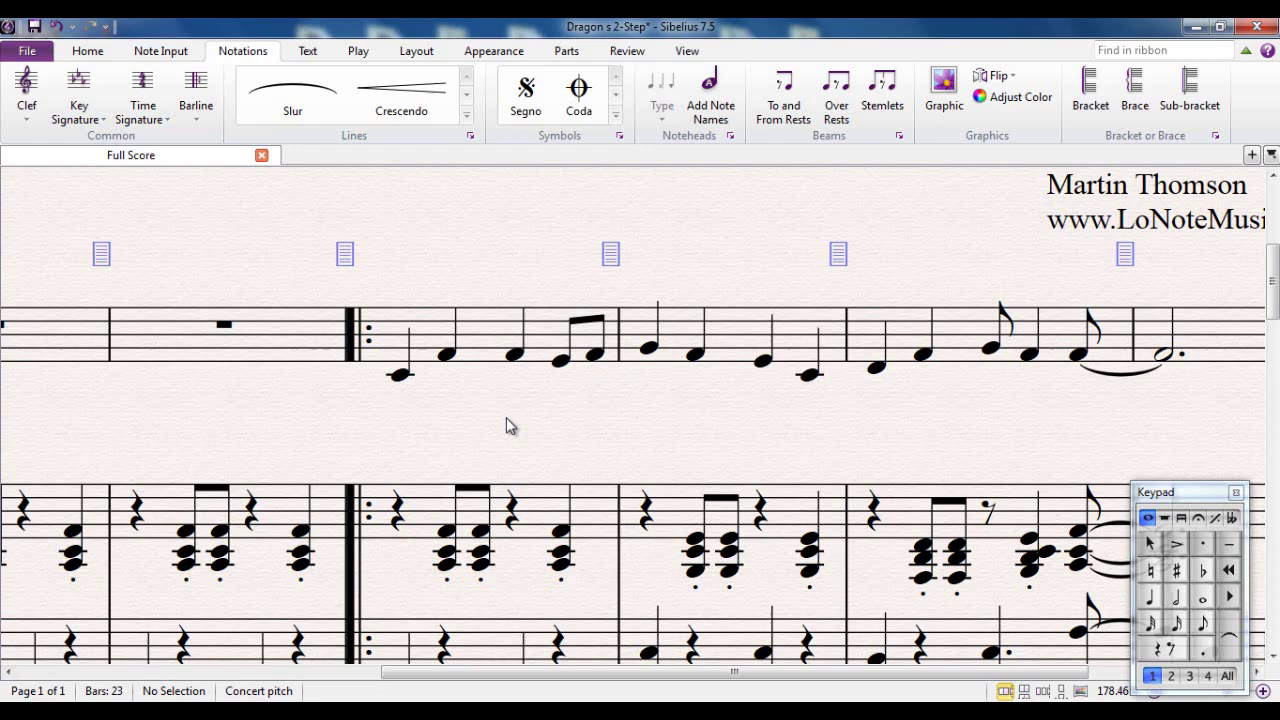
- Turn the barline after bar 17 into an end-repeat barline
scroll(506, 417, "down", 3)
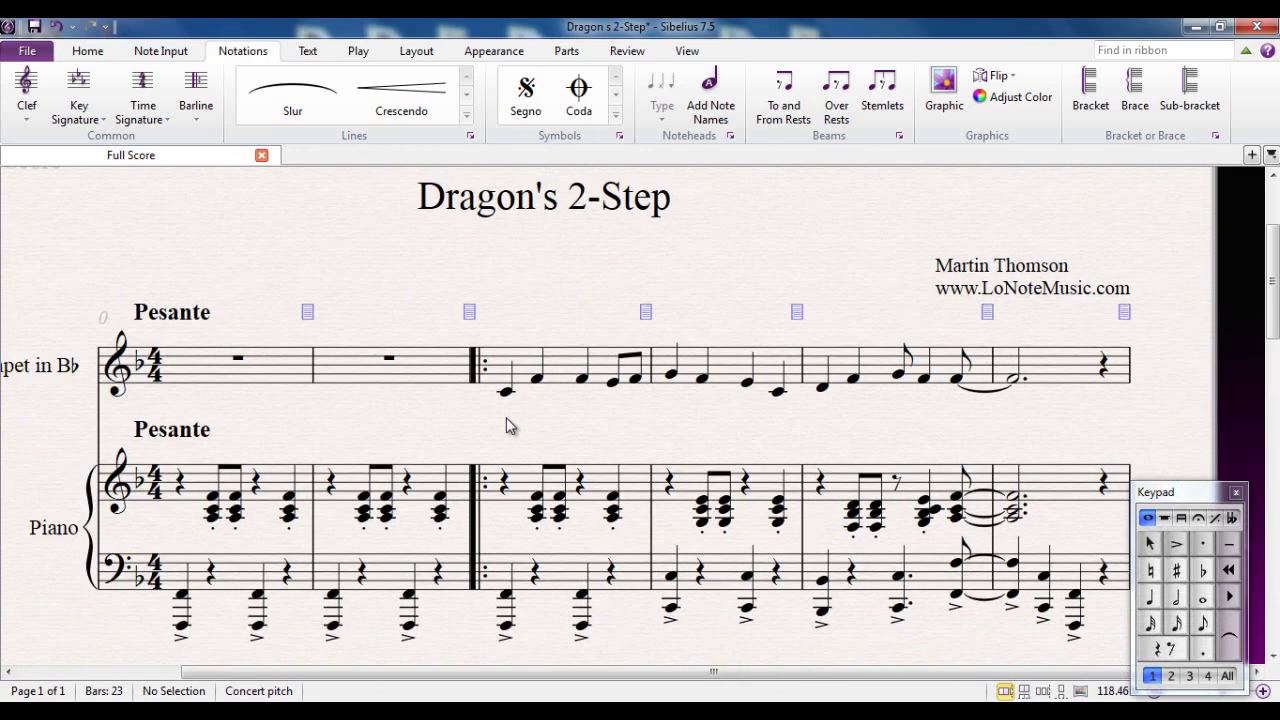
scroll(588, 410, "down", 8)
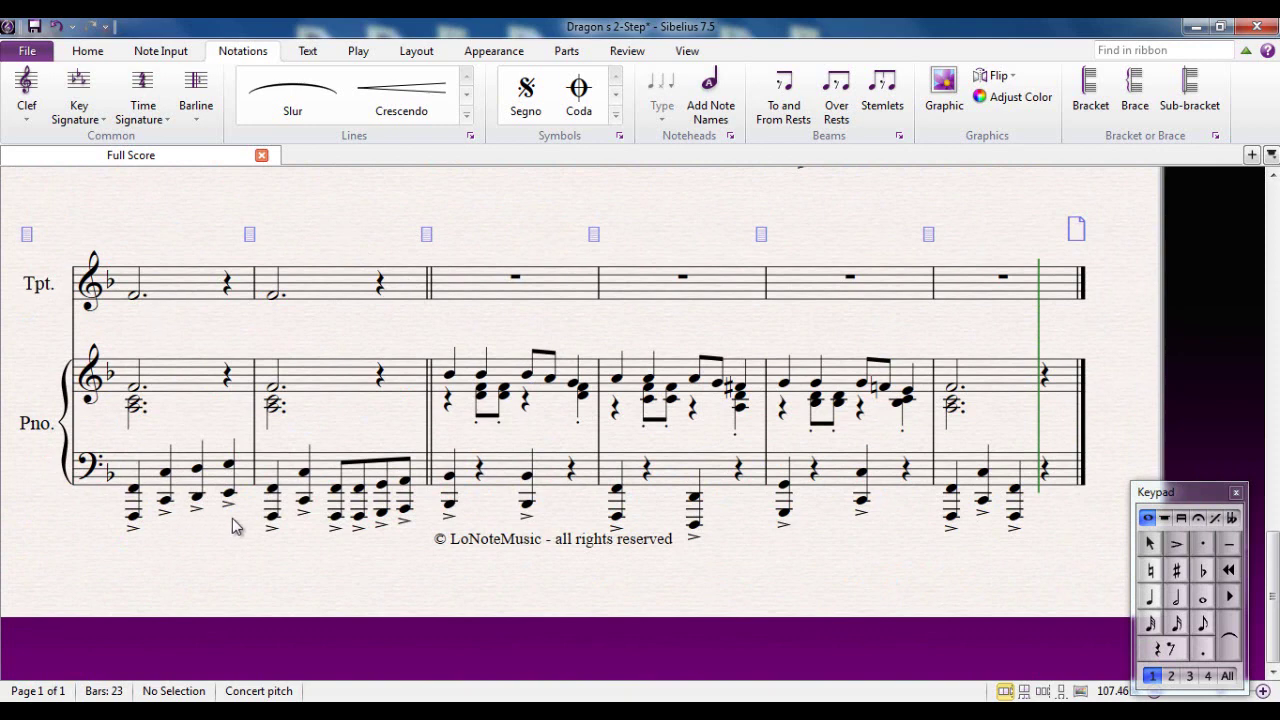
left_click(256, 410)
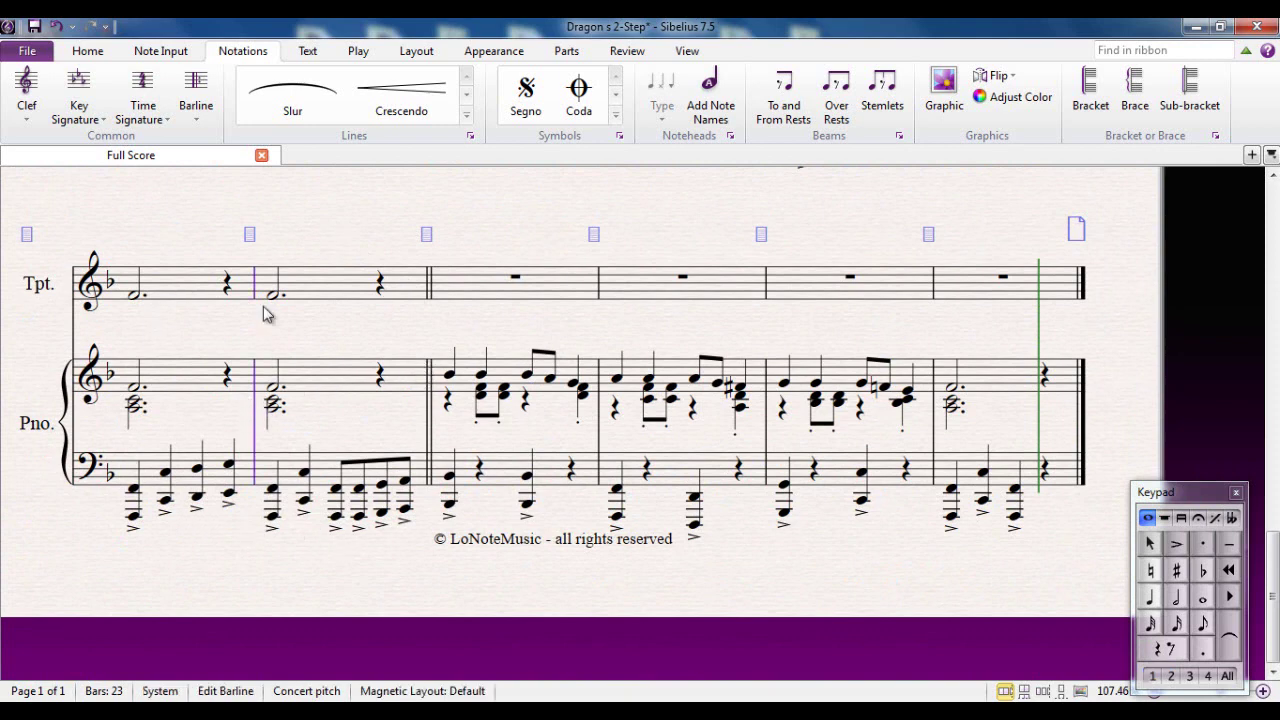
left_click(196, 100)
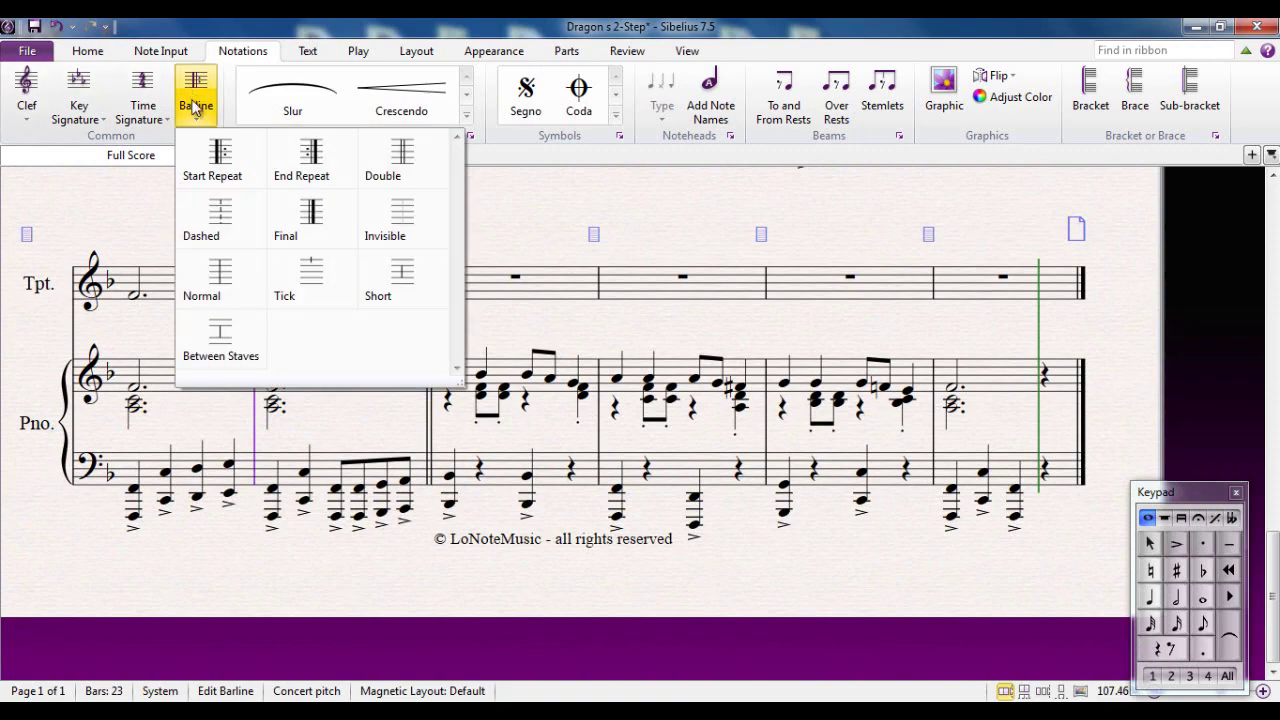
left_click(309, 155)
left_click_drag(377, 217, 577, 345)
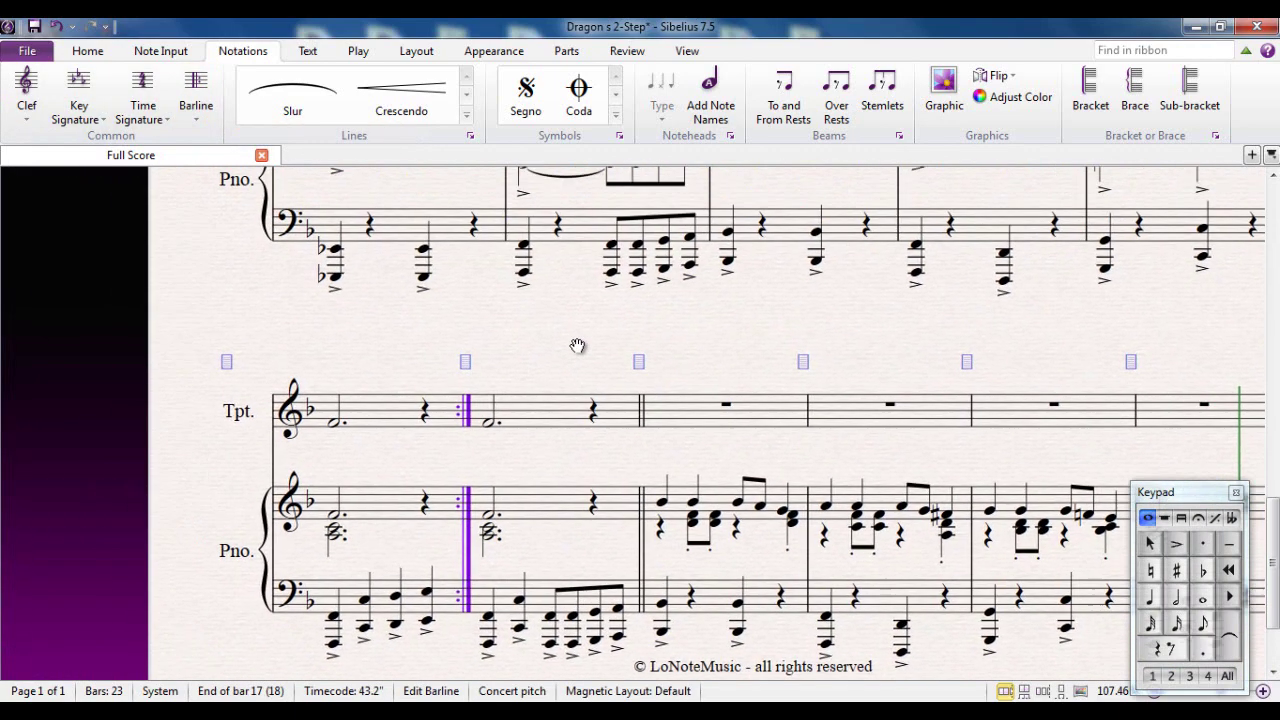
scroll(430, 330, "down", 2)
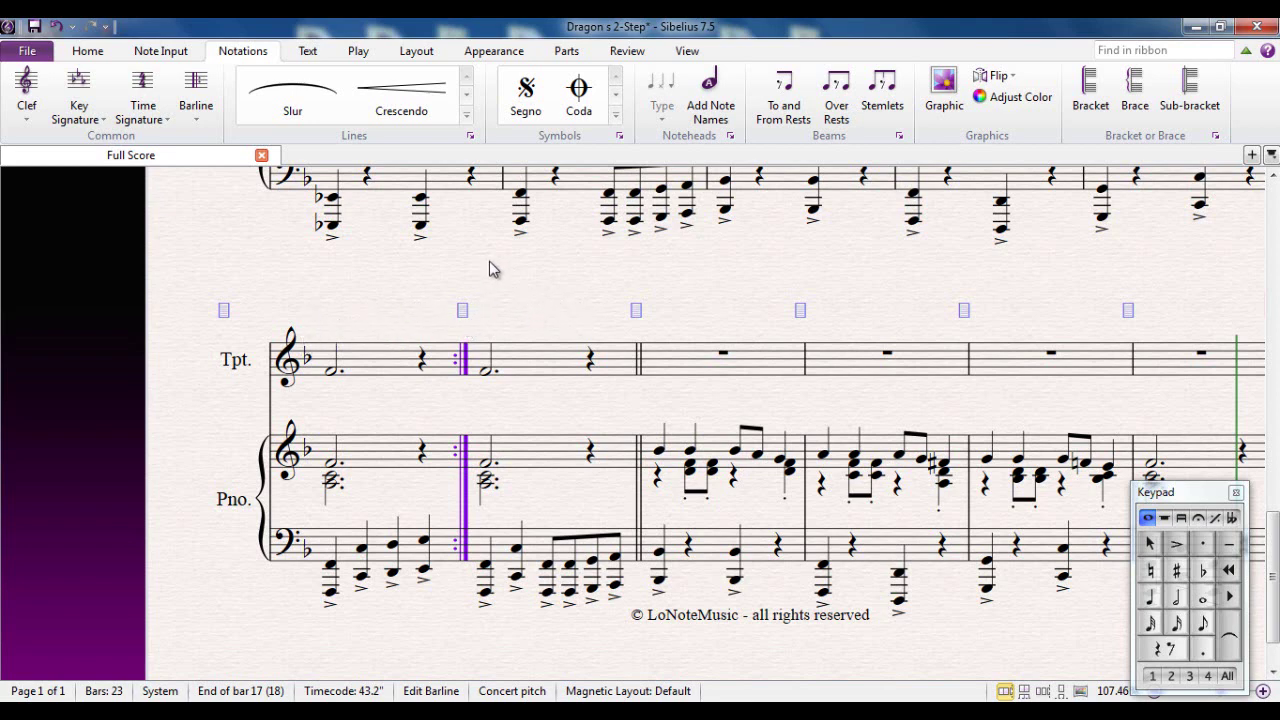
left_click(465, 119)
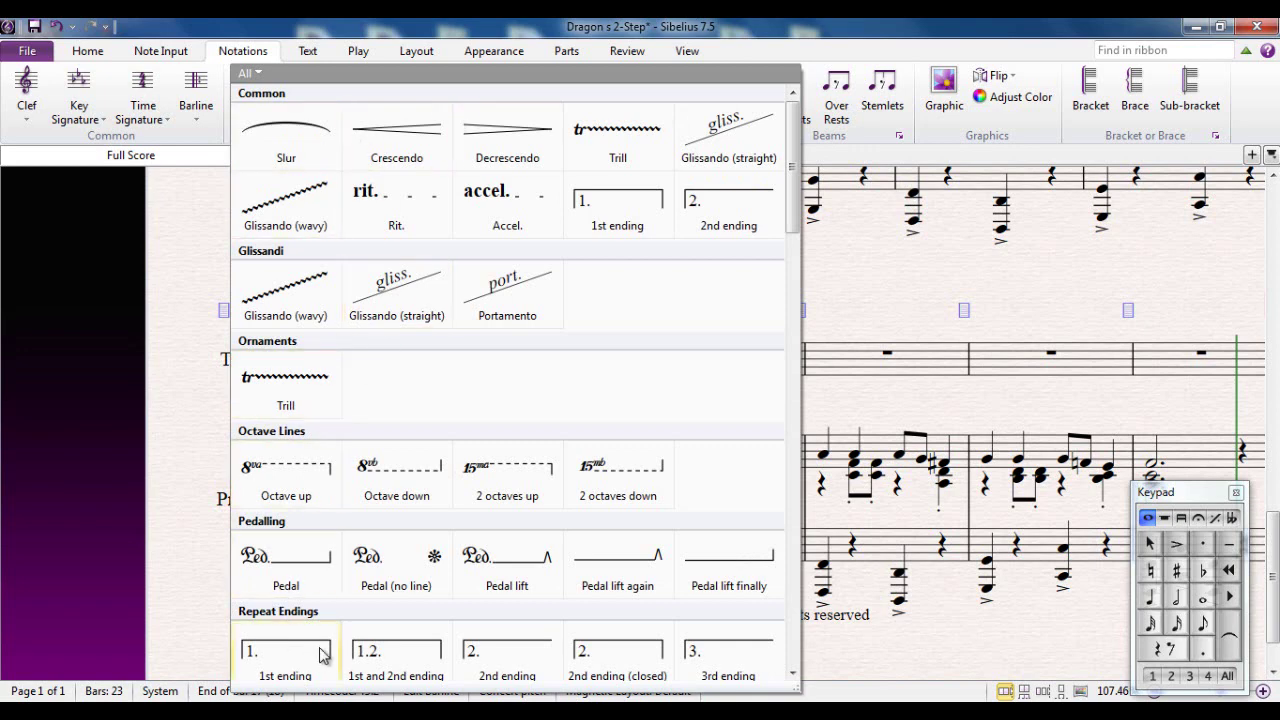
left_click(912, 278)
key("Escape")
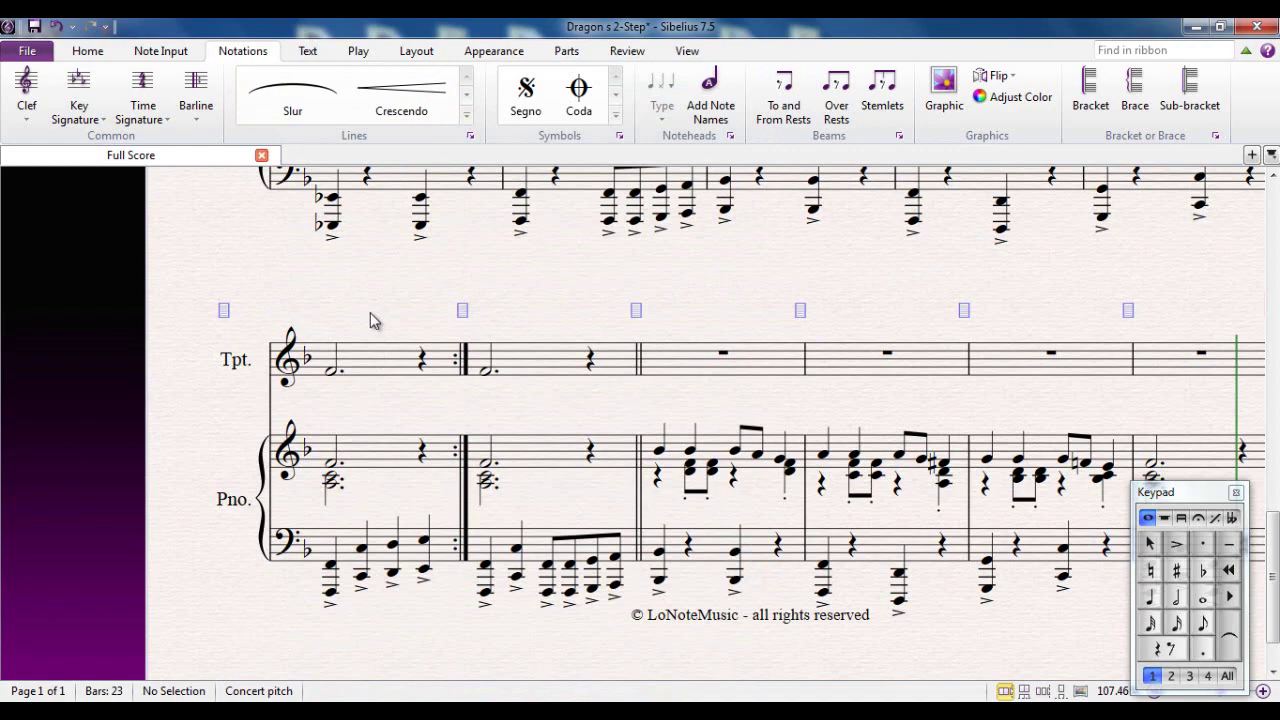
key("l")
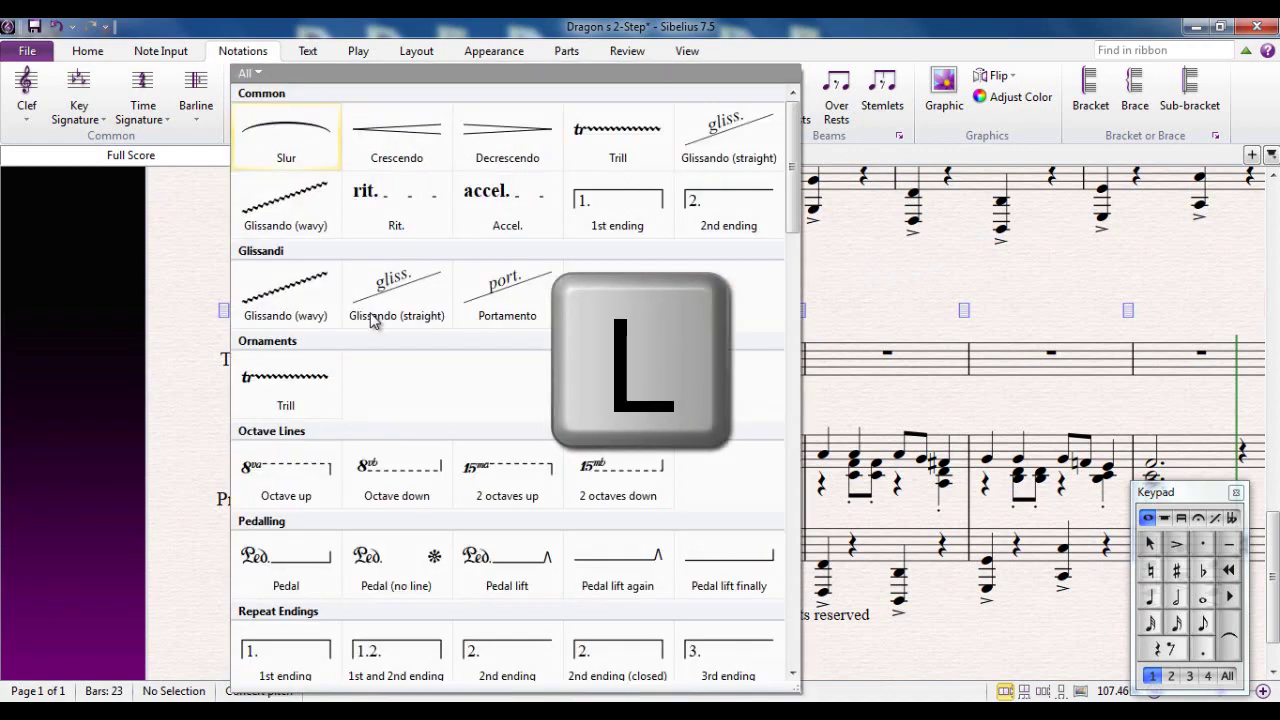
scroll(427, 396, "down", 5)
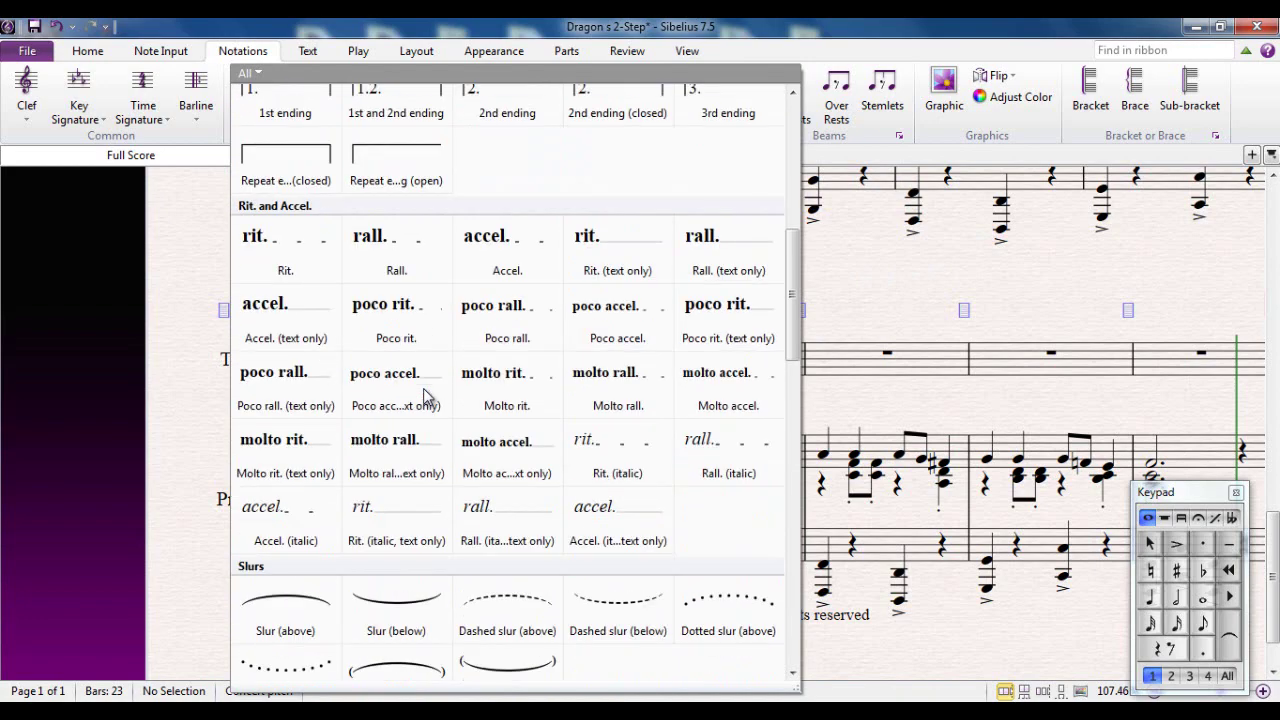
scroll(423, 390, "up", 3)
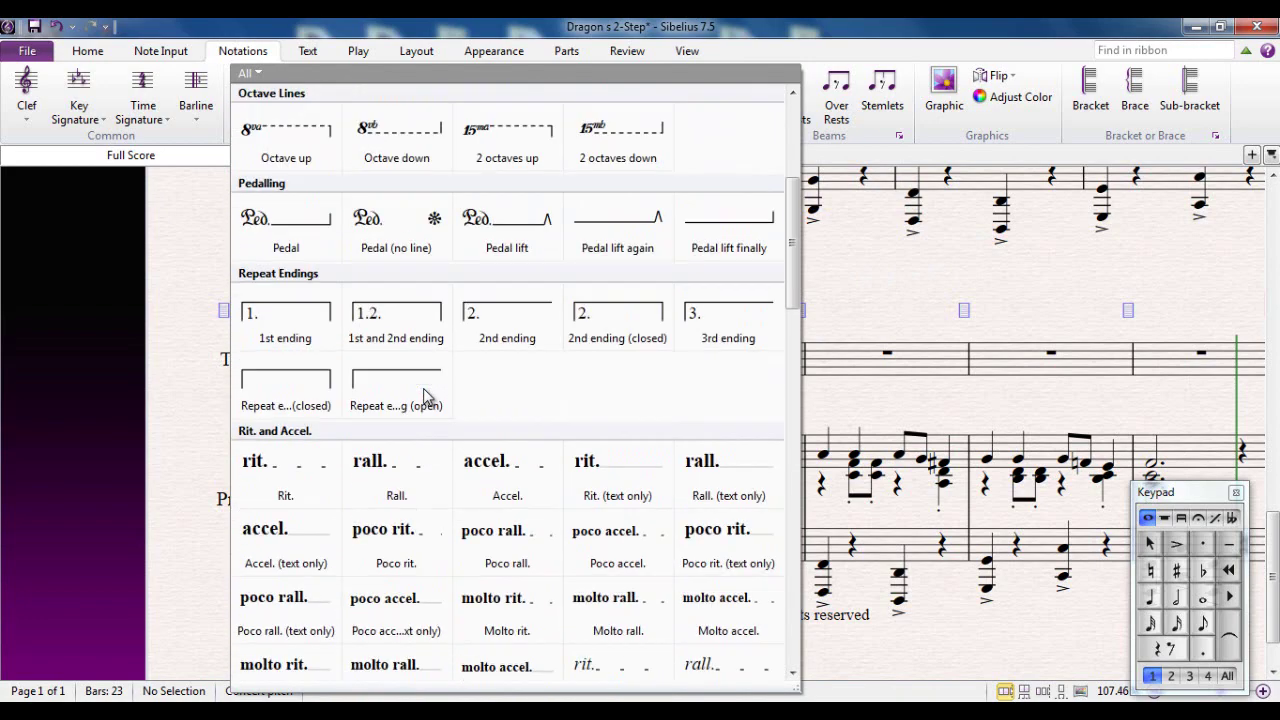
left_click(880, 278)
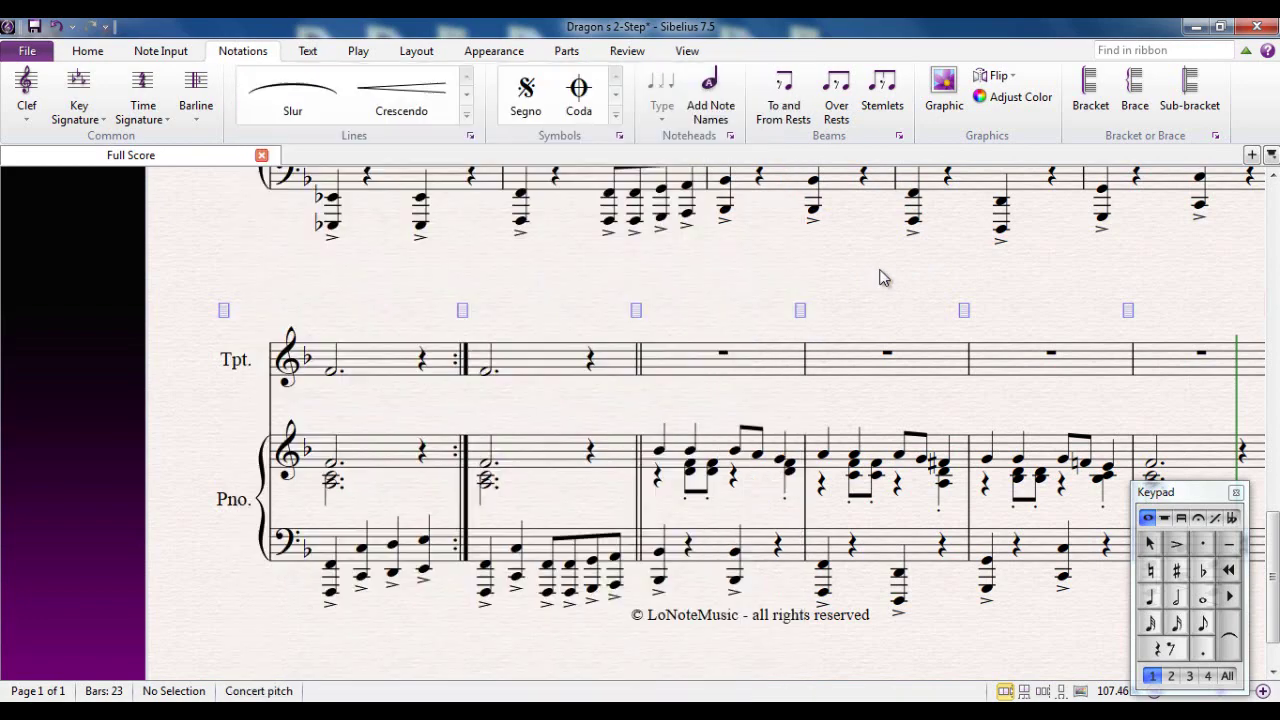
left_click(362, 371)
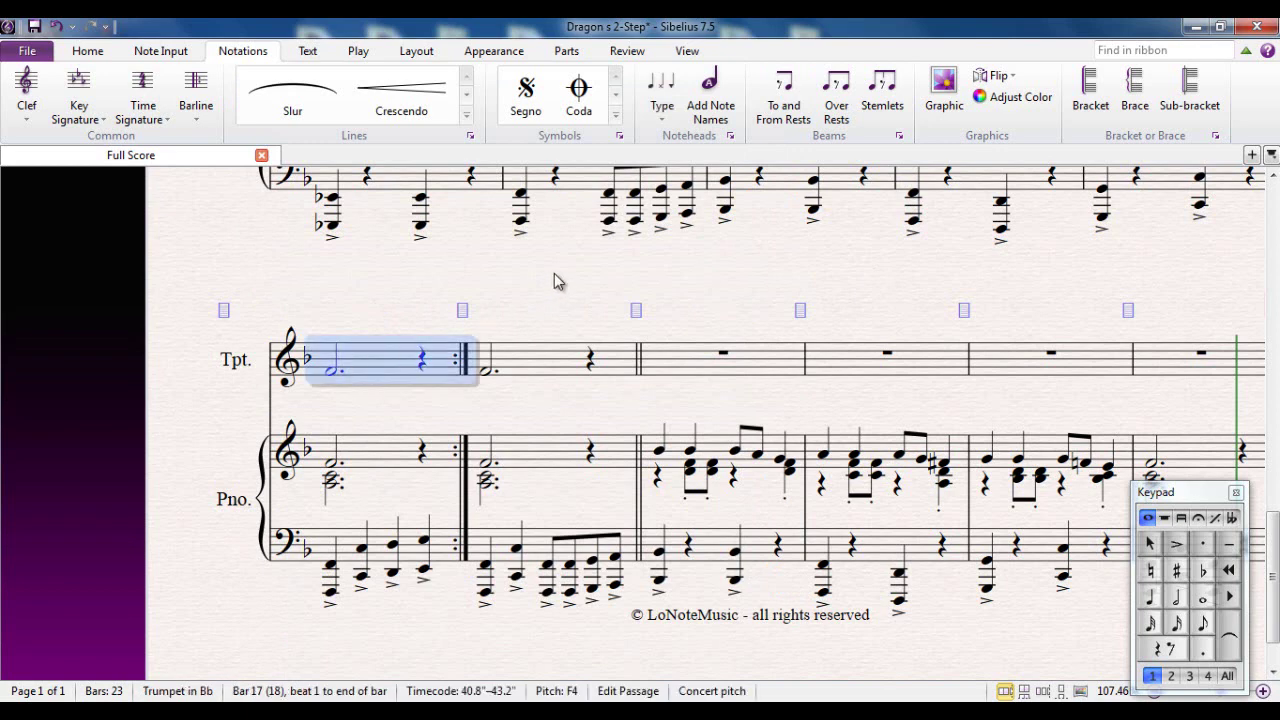
key("l")
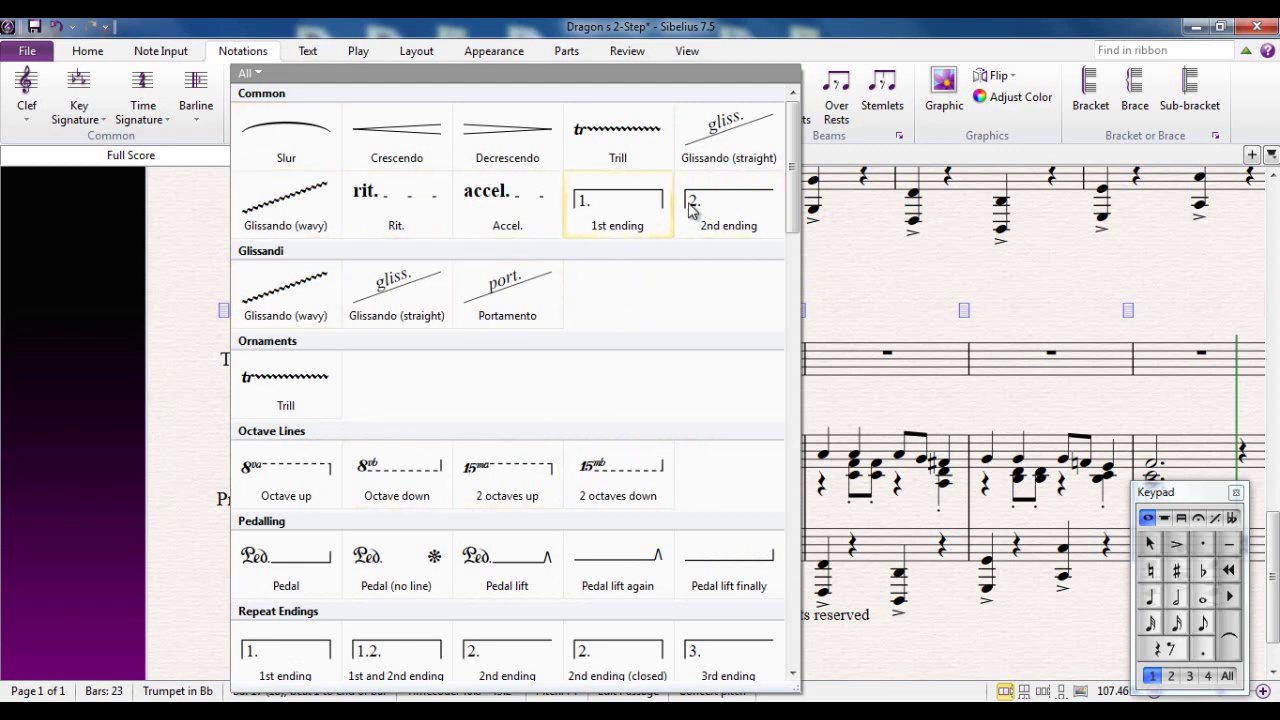
left_click(628, 202)
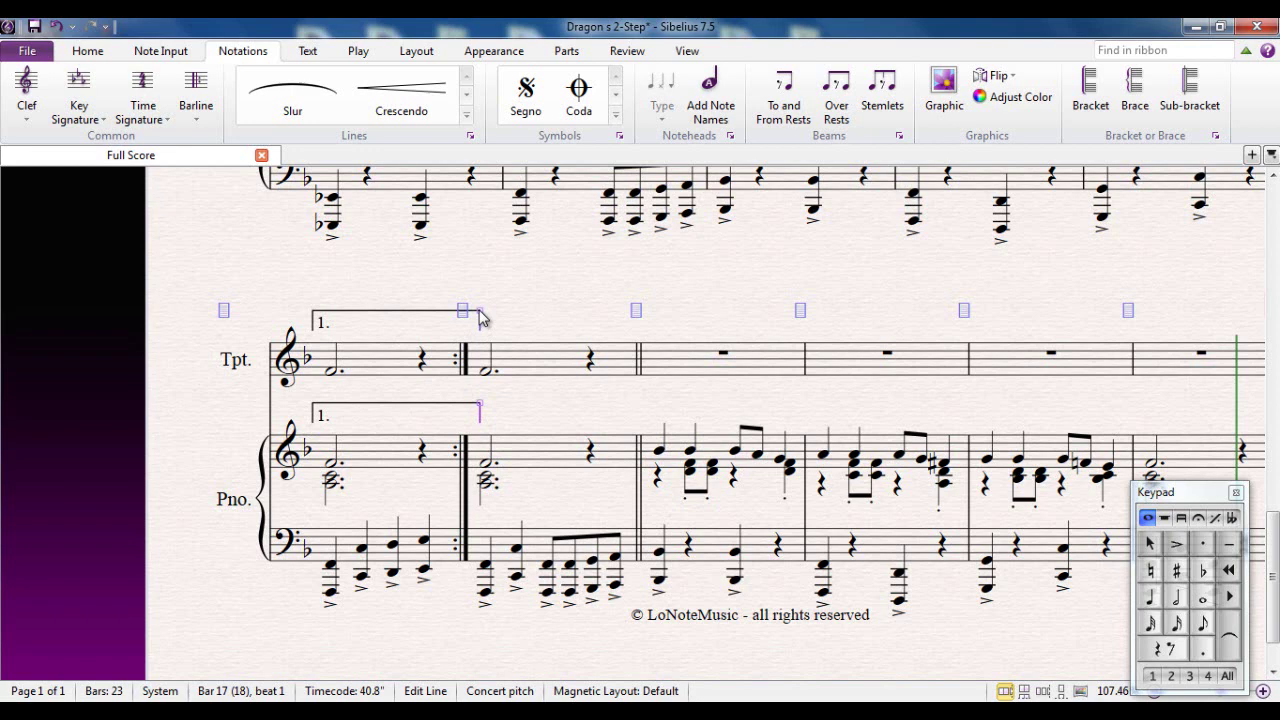
left_click(423, 311)
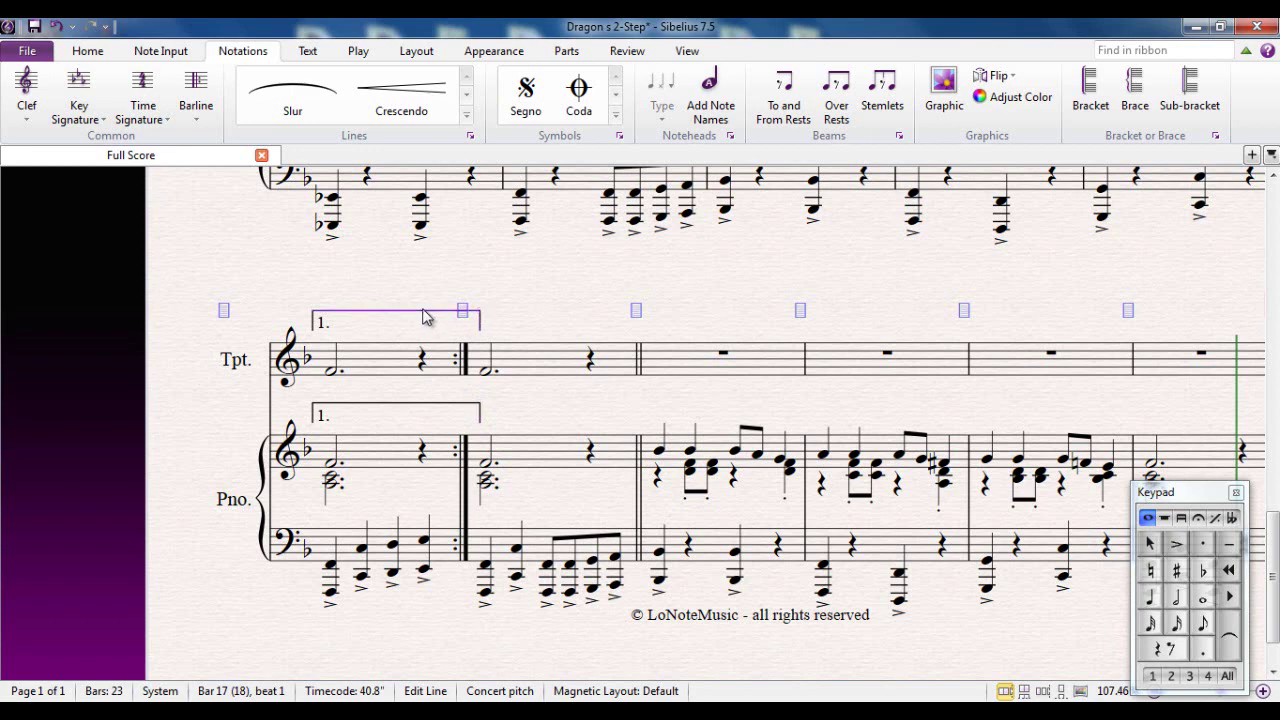
key("Delete")
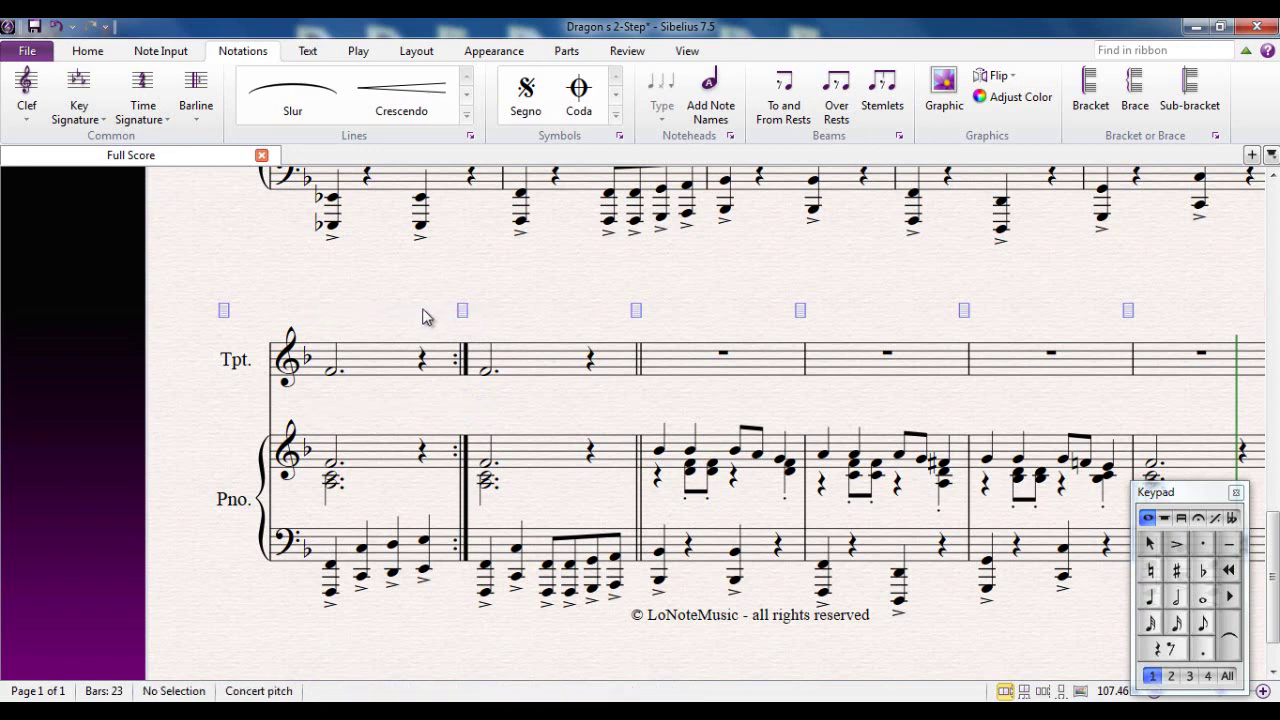
- Add a 1st-ending bracket over trumpet bar 17, ending at the repeat barline
left_click(369, 364)
left_click(371, 304)
left_click(333, 374)
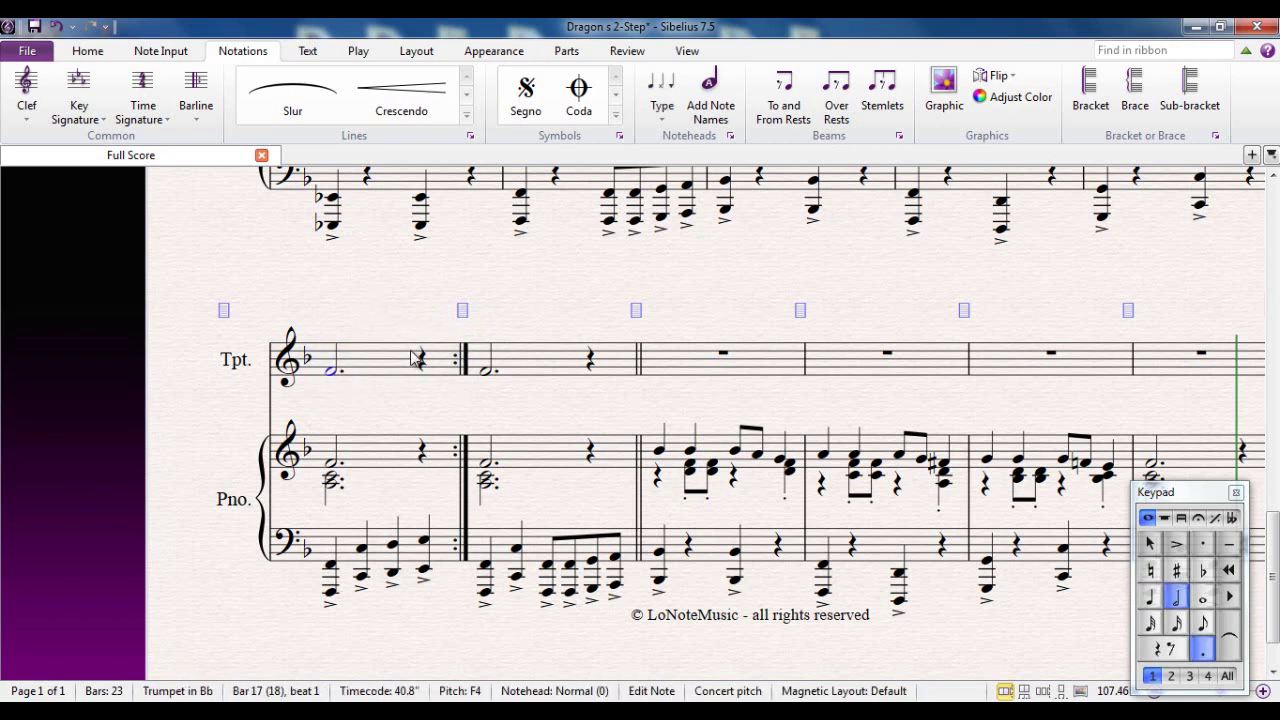
left_click(422, 362)
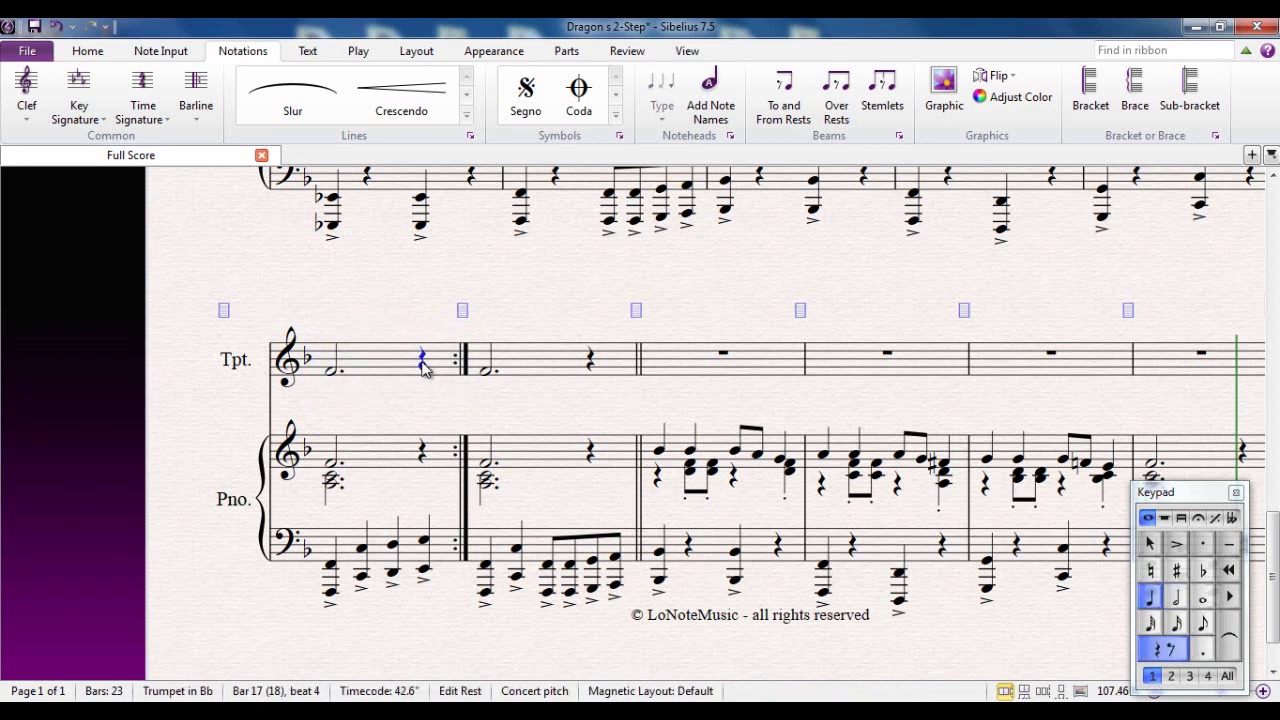
left_click(332, 374)
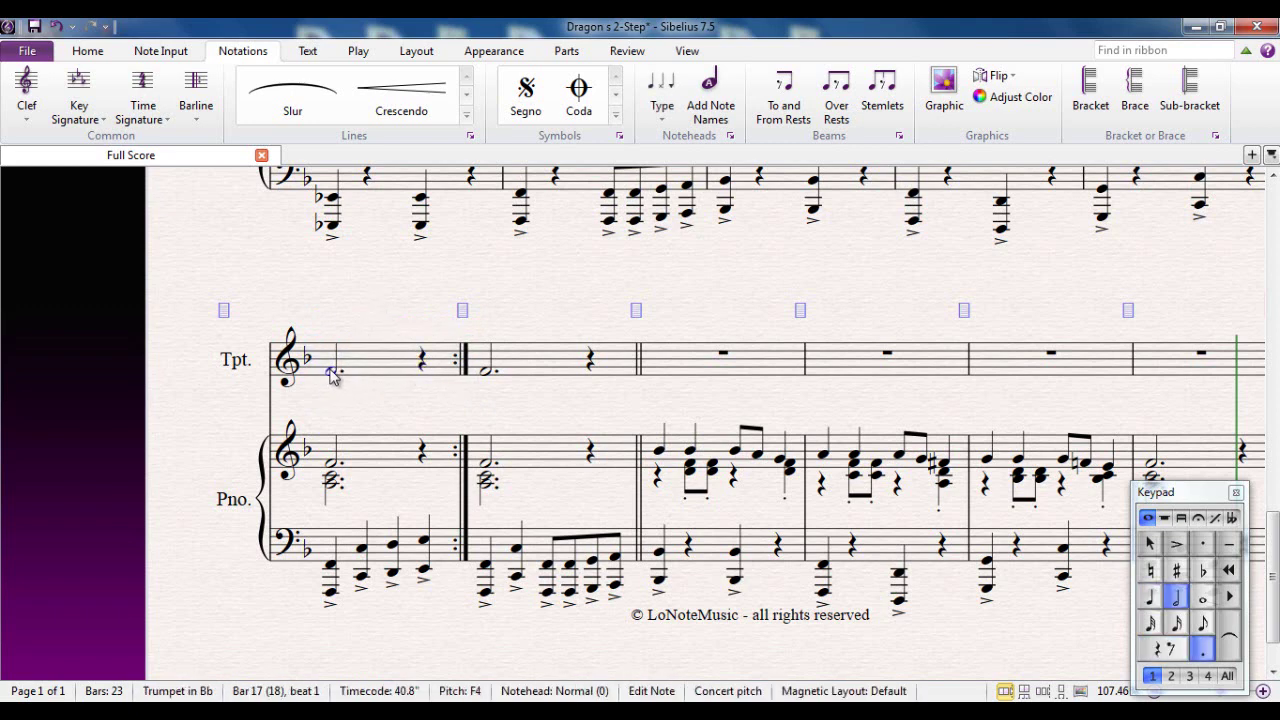
left_click(423, 364, "shift")
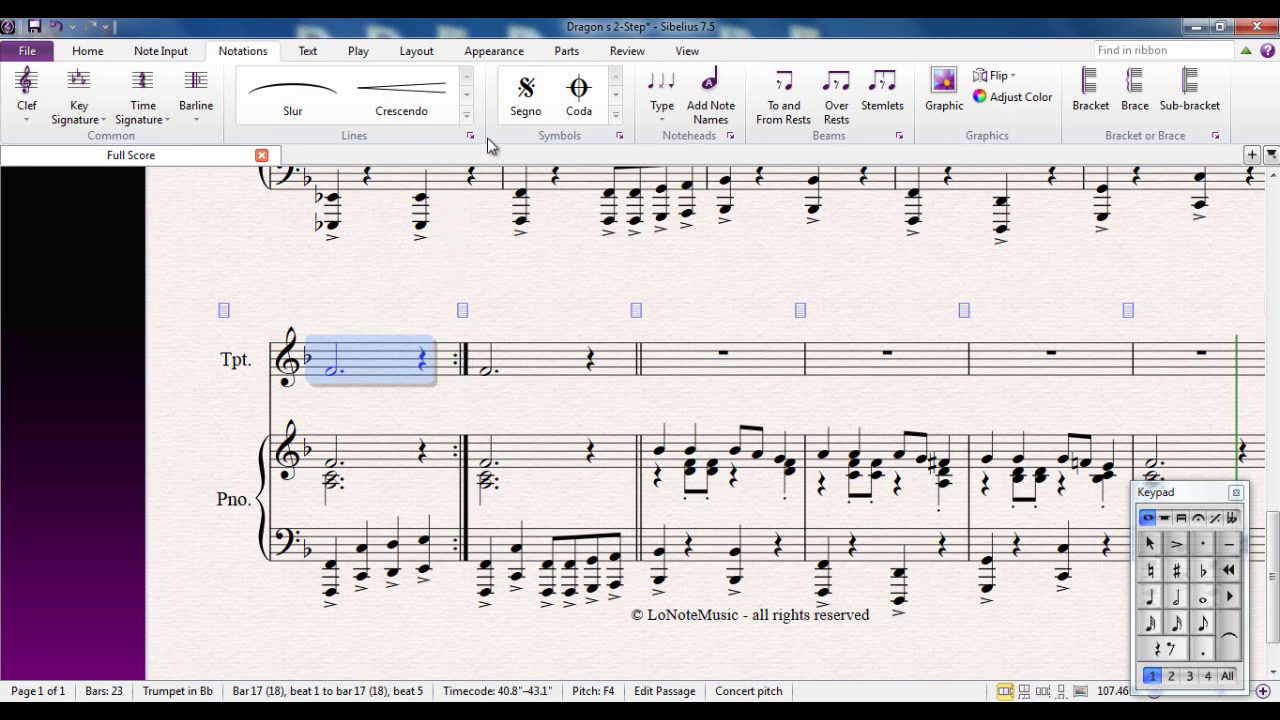
left_click(466, 114)
left_click(614, 203)
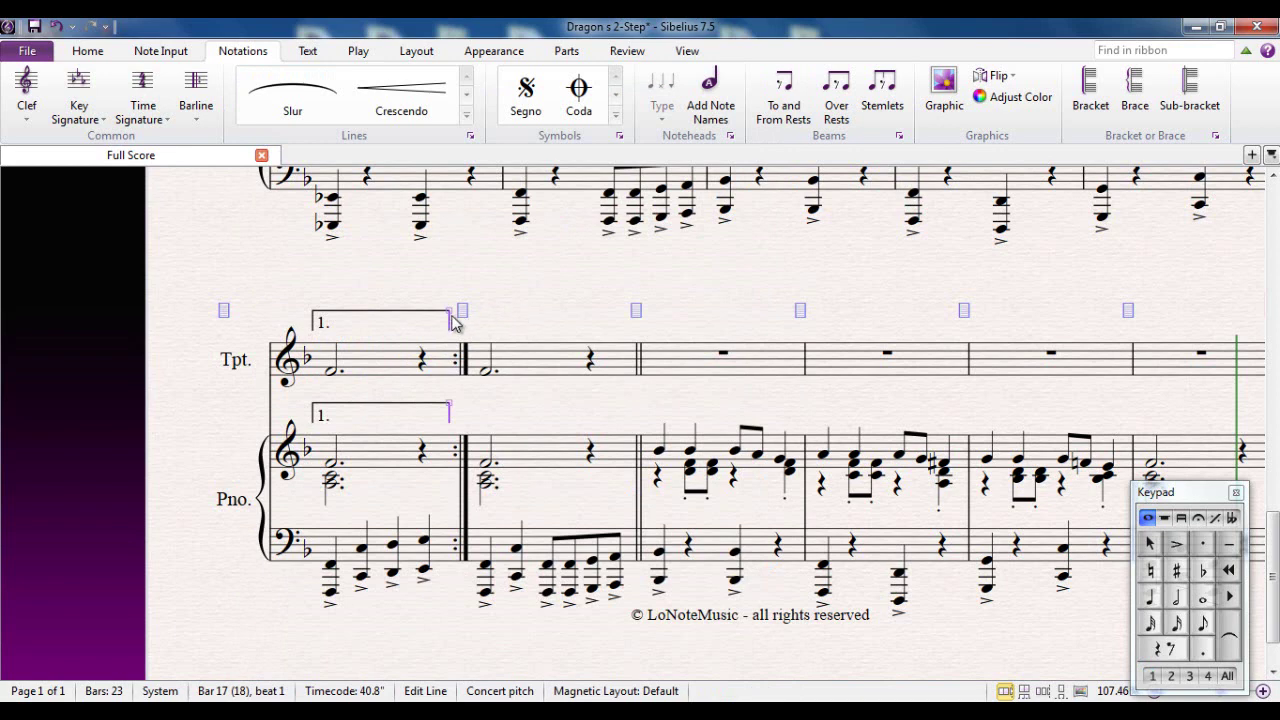
left_click_drag(460, 317, 461, 320)
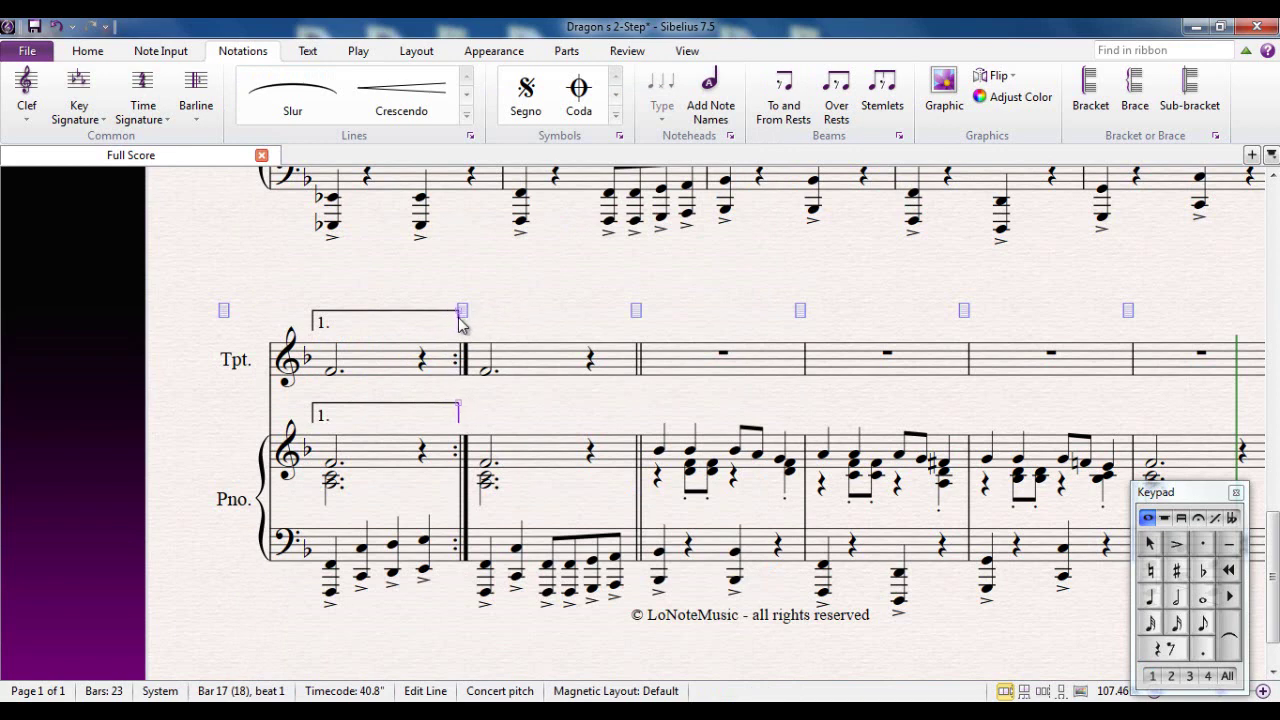
left_click(534, 364)
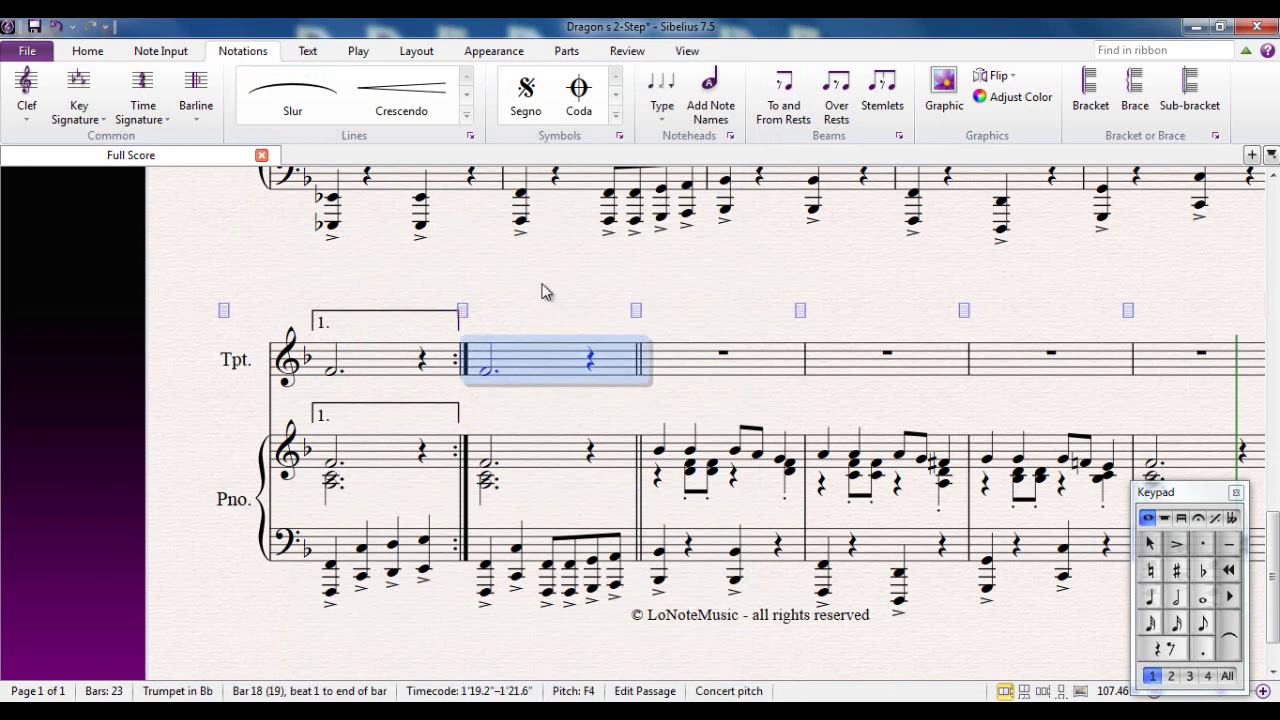
- Place a '2.' second-ending bracket over bar 18, after the first ending, on trumpet and piano
key("l")
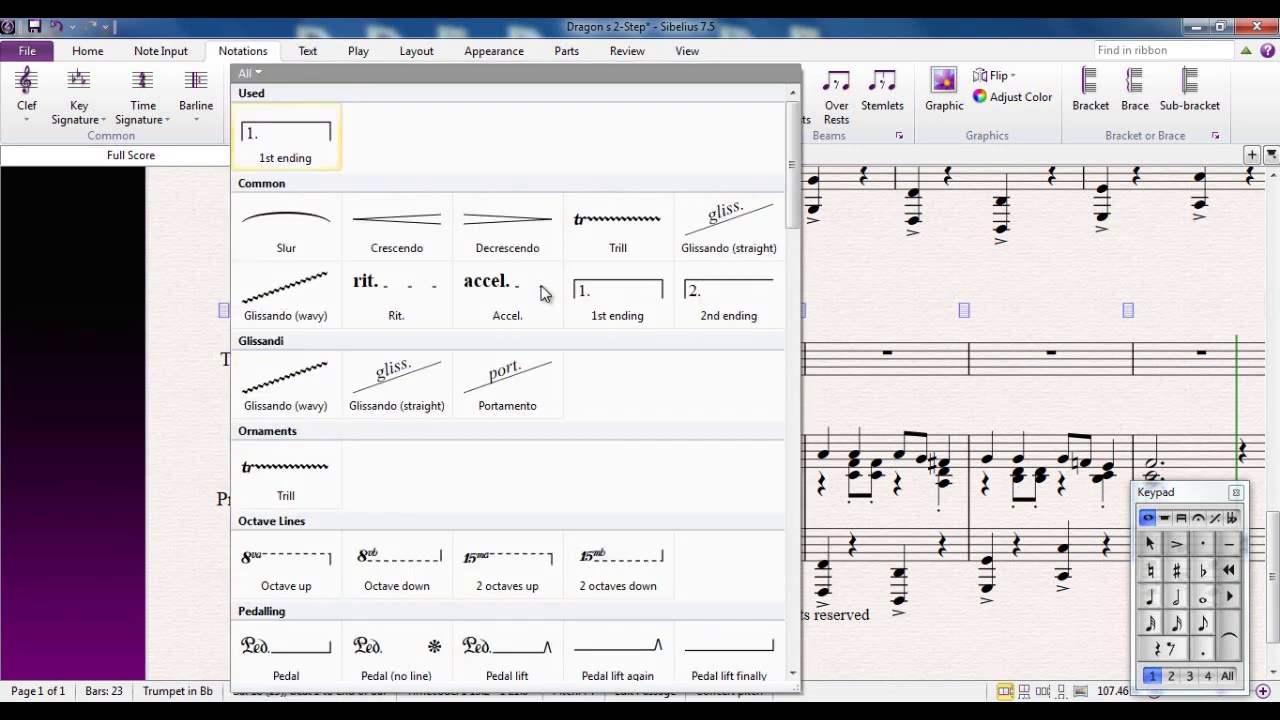
left_click(713, 290)
left_click(698, 290)
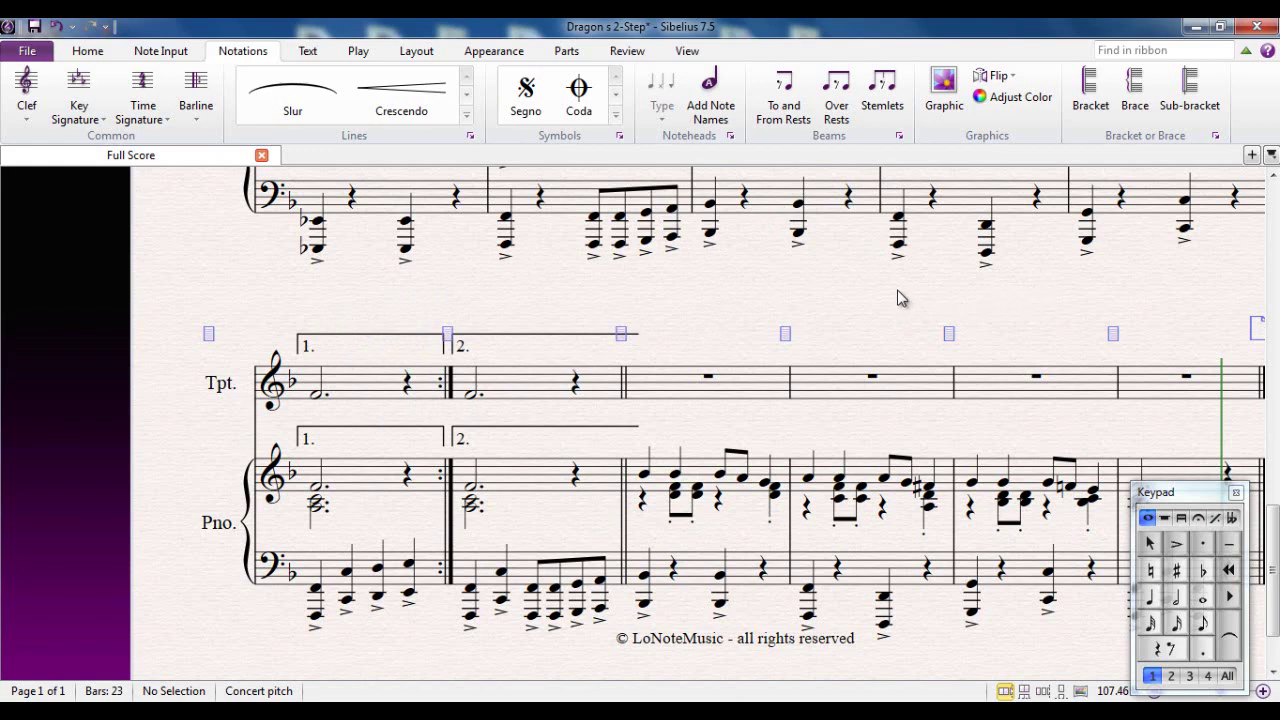
scroll(897, 297, "up", 5)
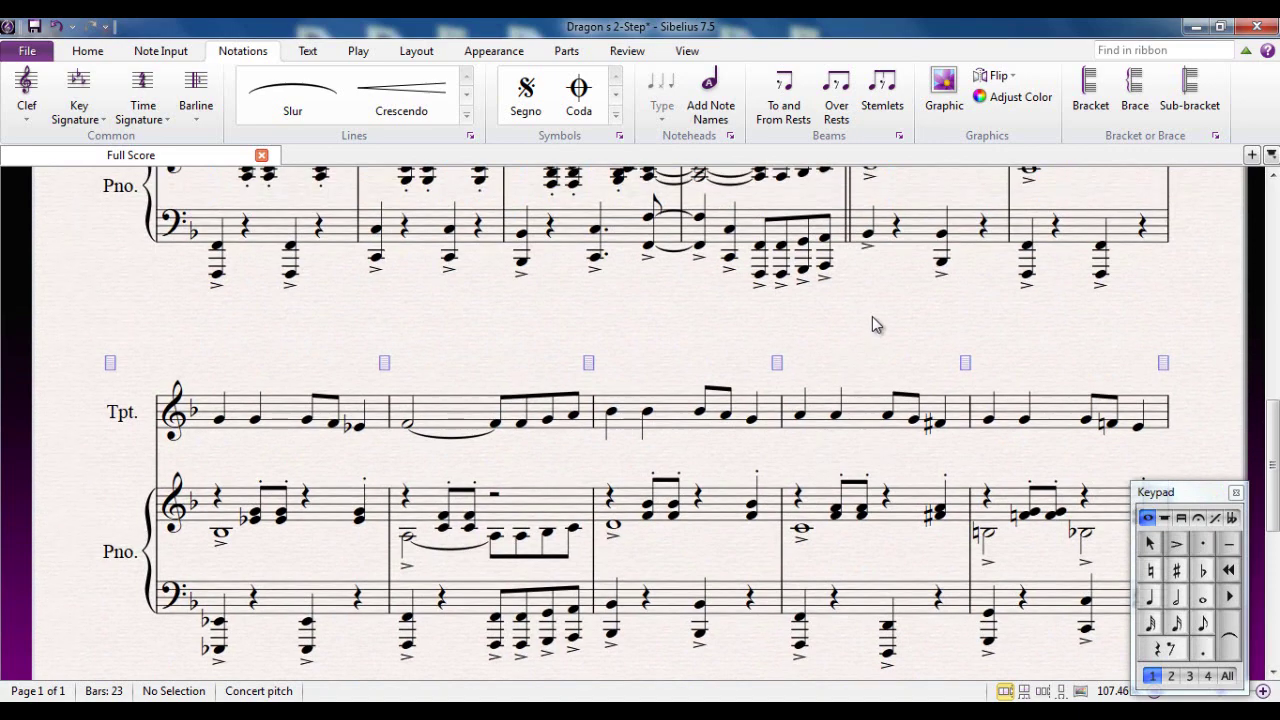
left_click_drag(872, 318, 940, 482)
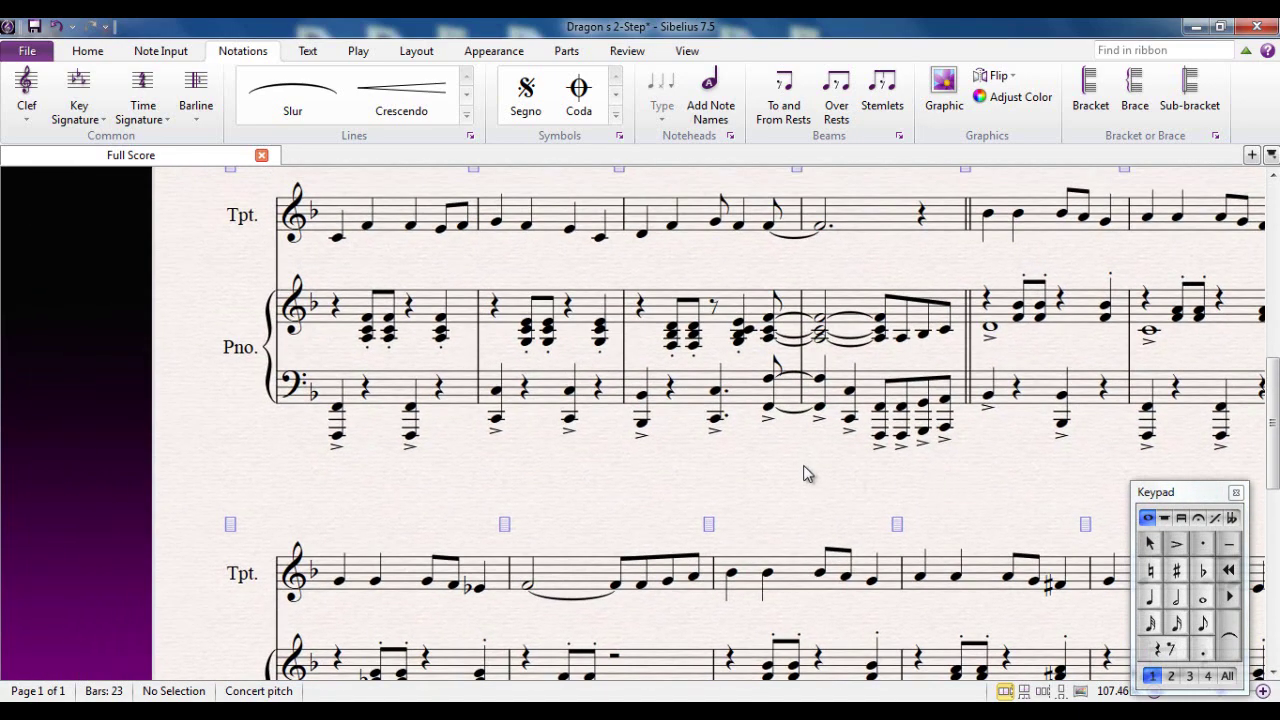
- Add a Ped. line under piano bass-staff bar 9, ending at the bar's end
left_click_drag(803, 471, 686, 438)
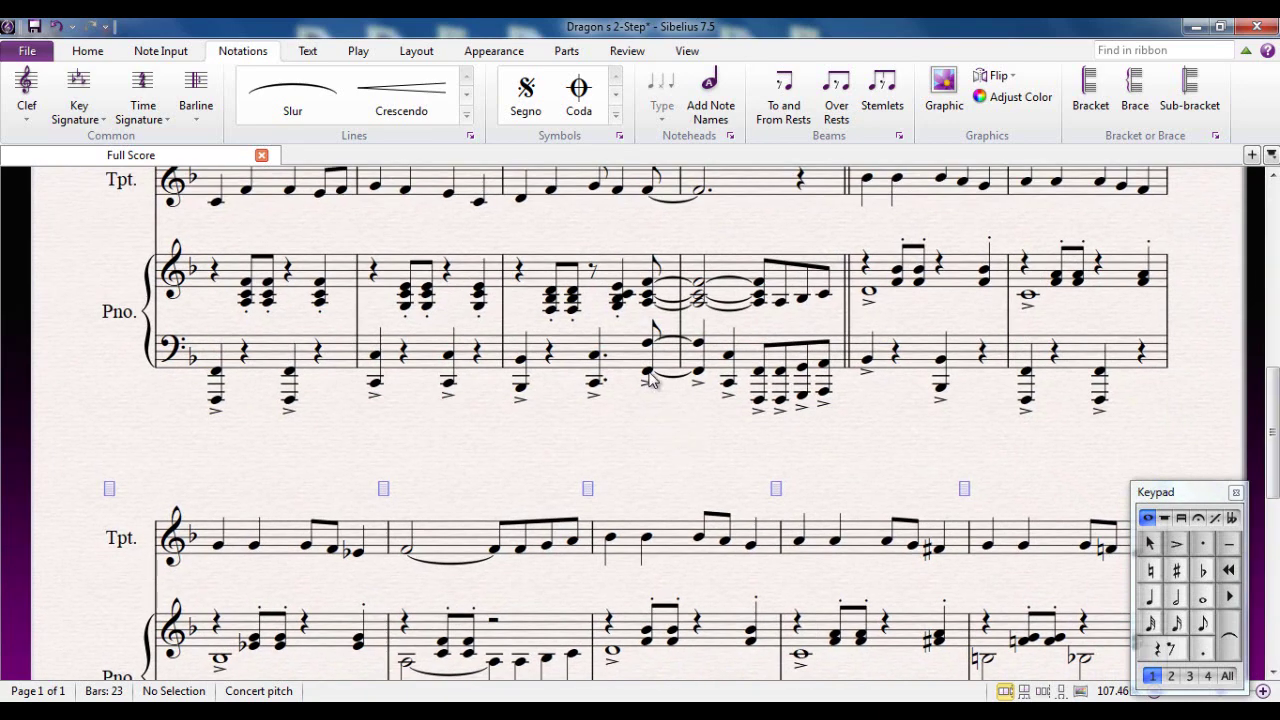
left_click(700, 378)
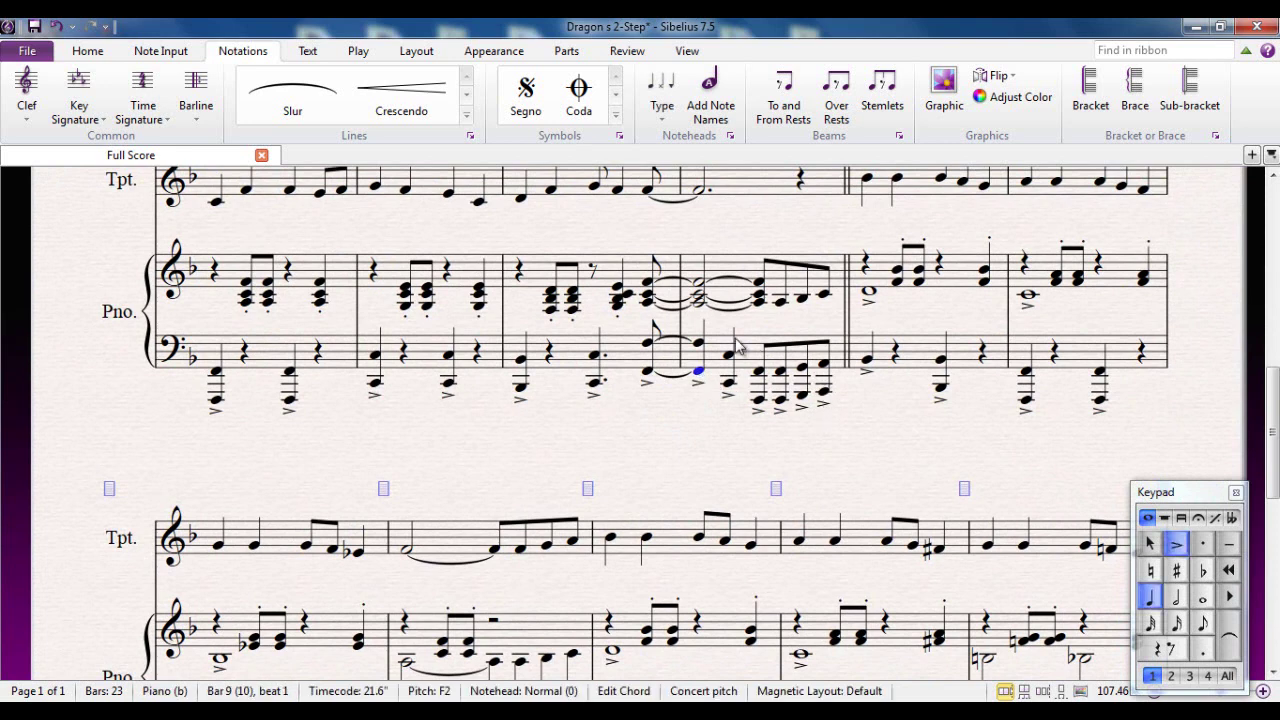
left_click(745, 355)
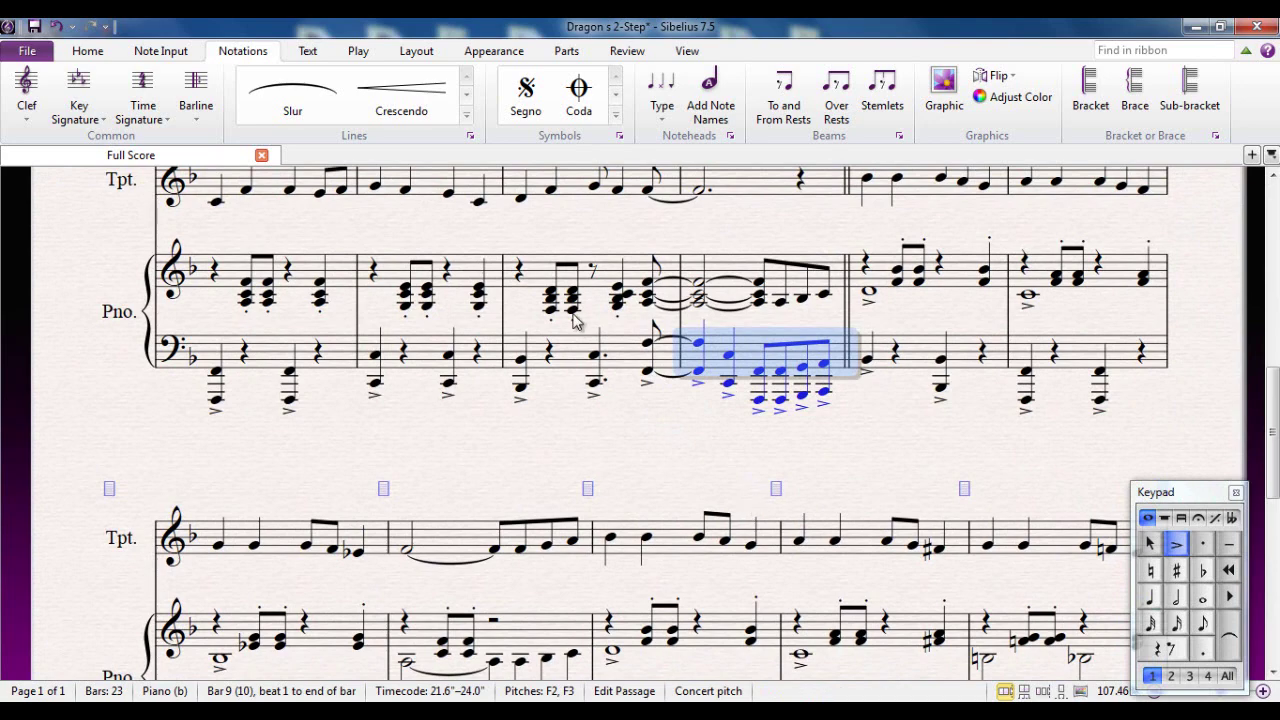
key("l")
scroll(428, 390, "down", 3)
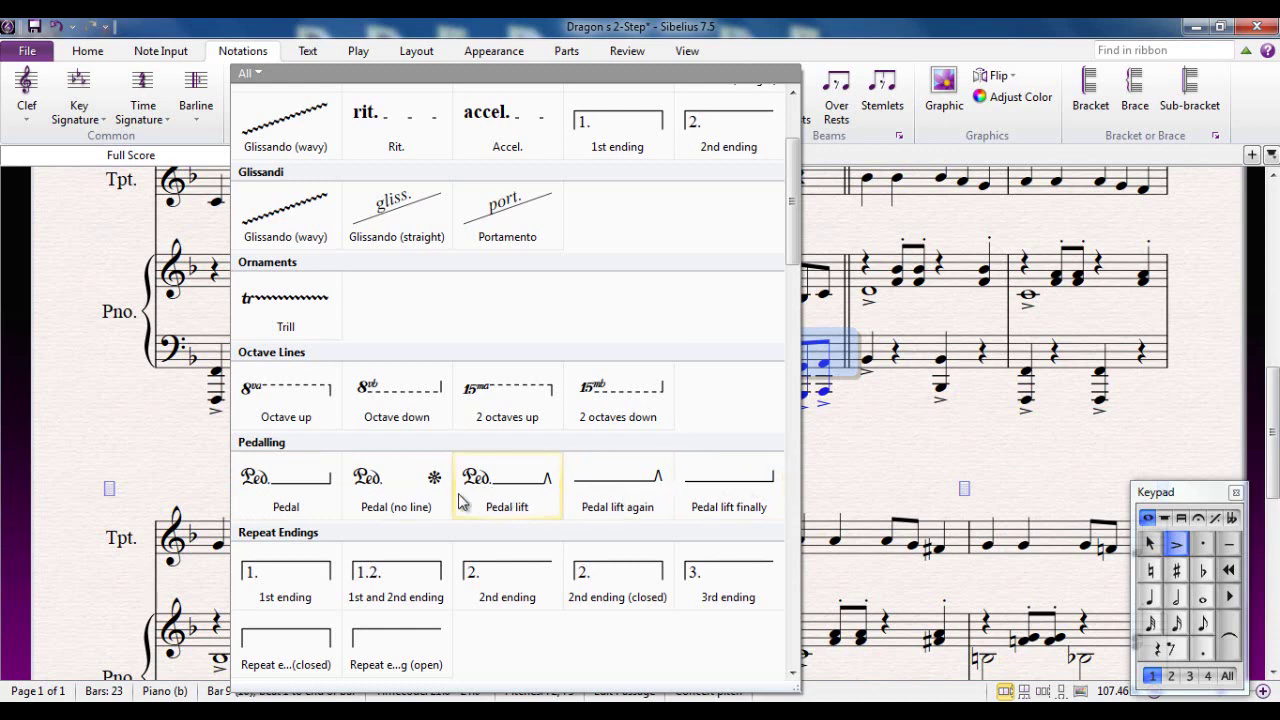
left_click(277, 487)
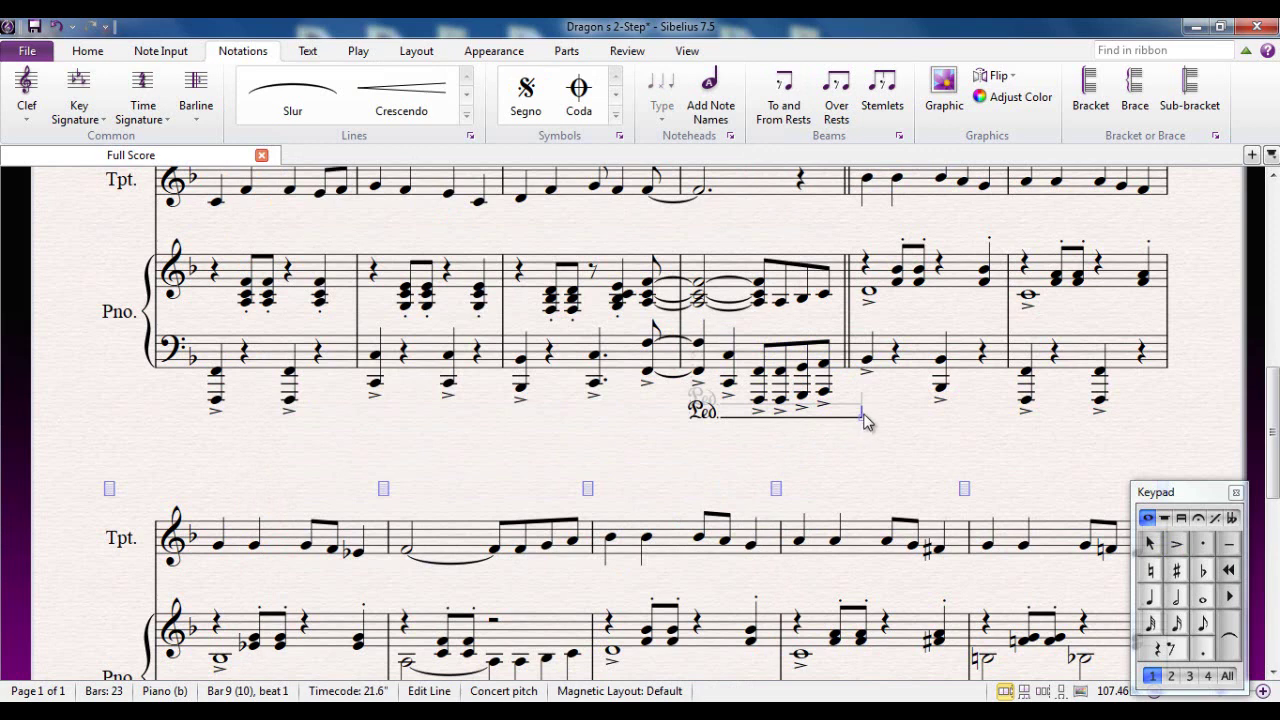
left_click_drag(866, 421, 849, 418)
left_click(870, 482)
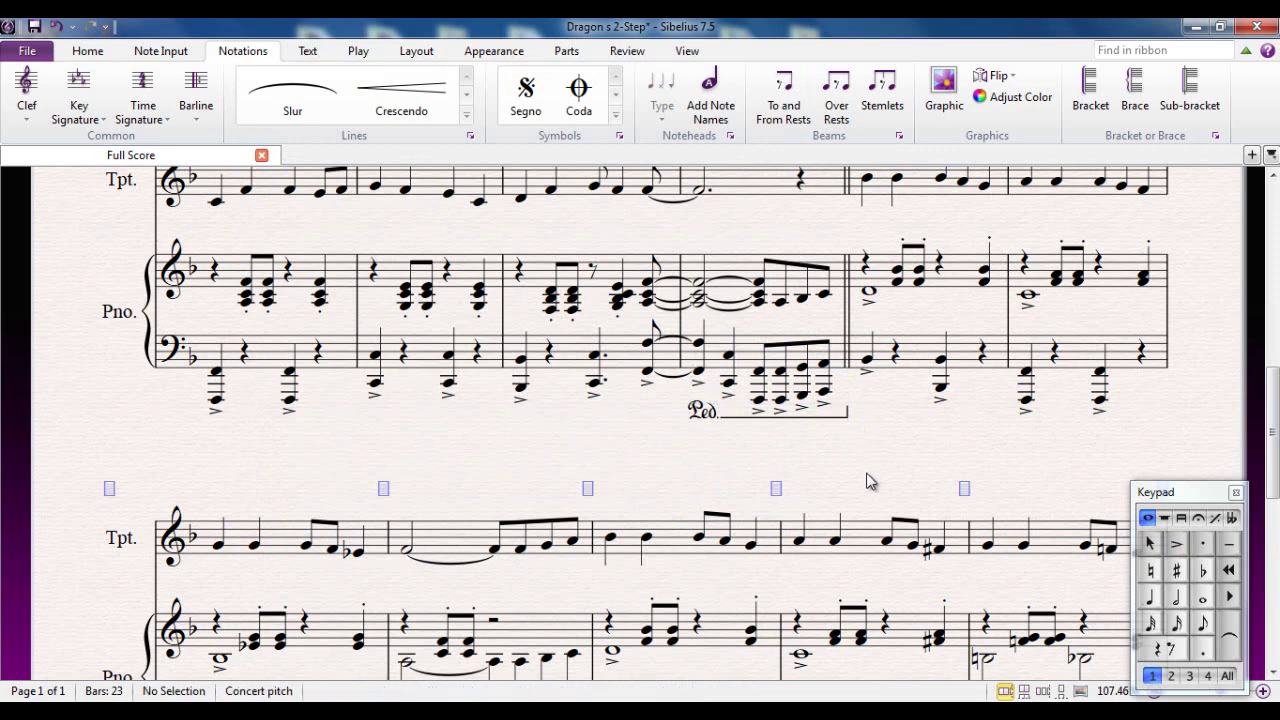
- Play the score back from bass-staff bar 8 to hear the pedal, then stop
left_click(567, 364)
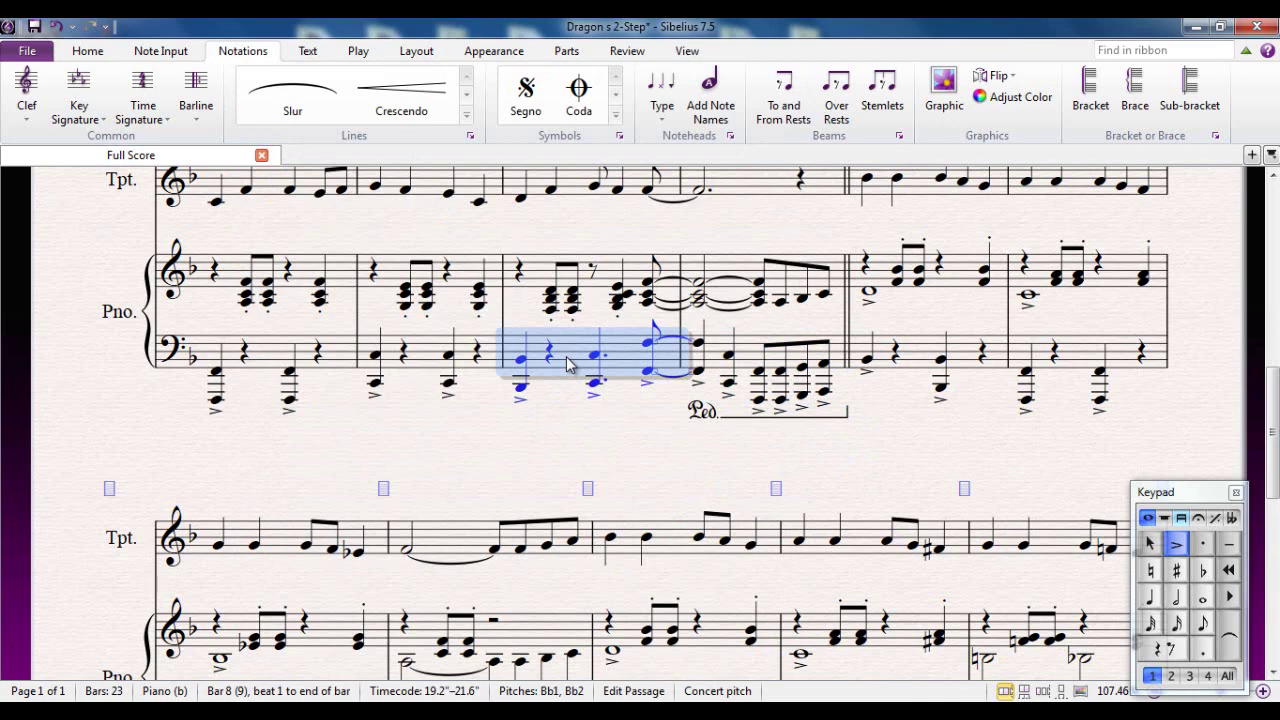
key("space")
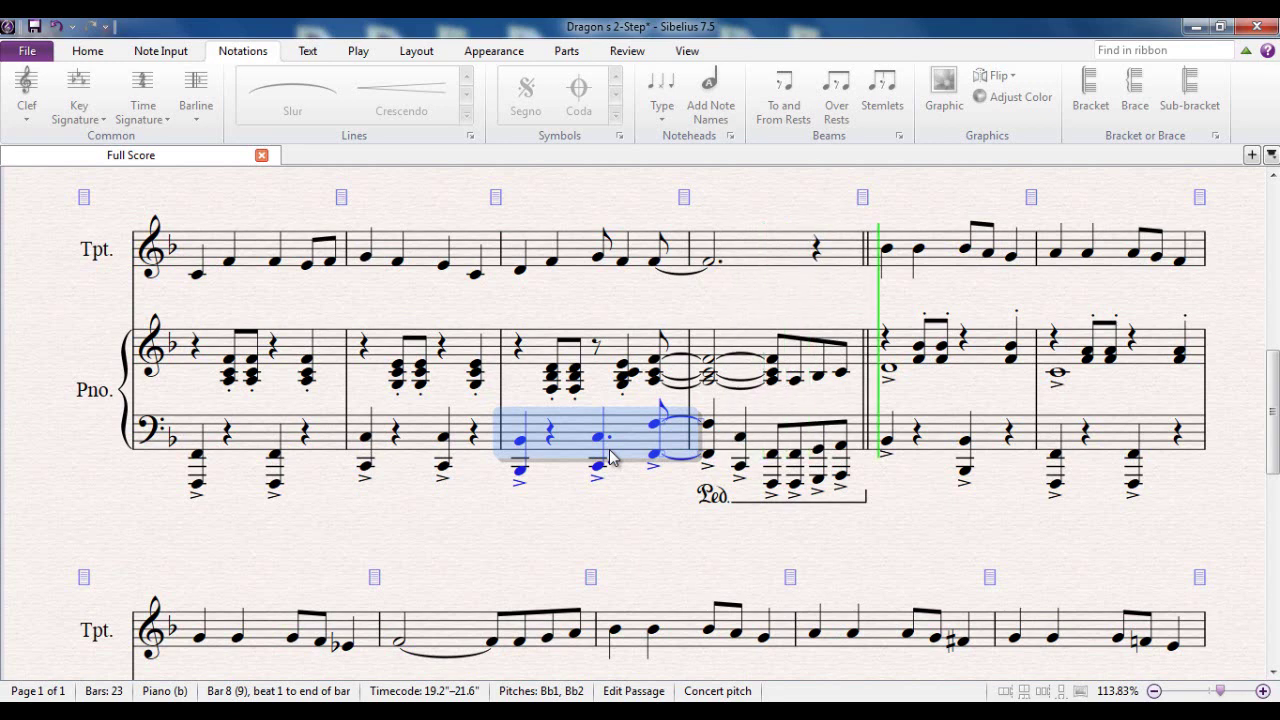
key("space")
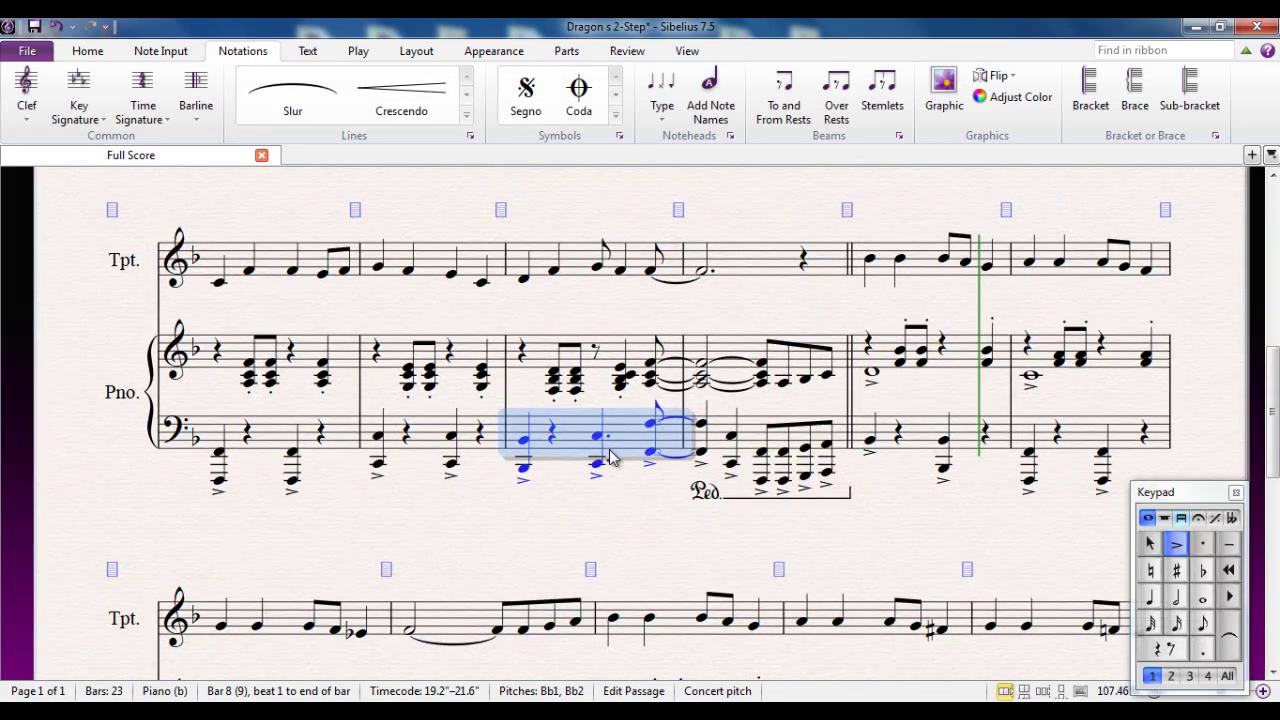
key("Escape")
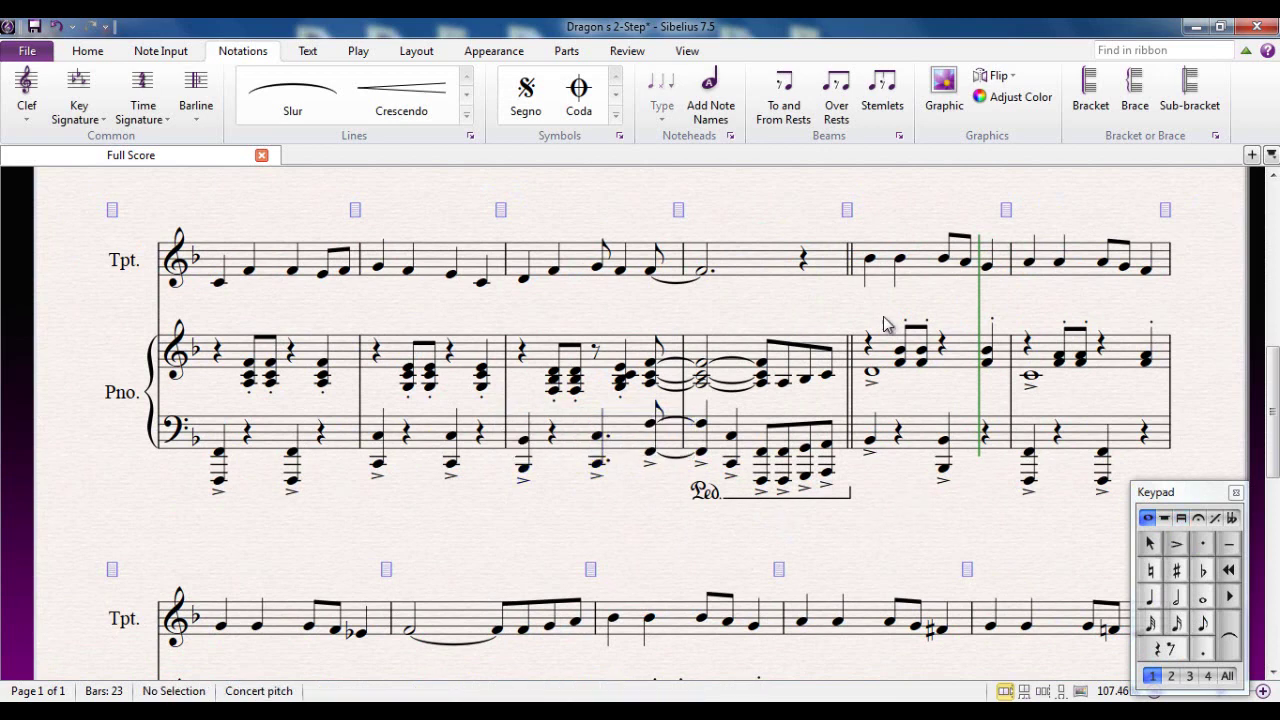
- Raise trumpet bars 10–11 an octave, then return them to their original pitch
left_click(922, 267)
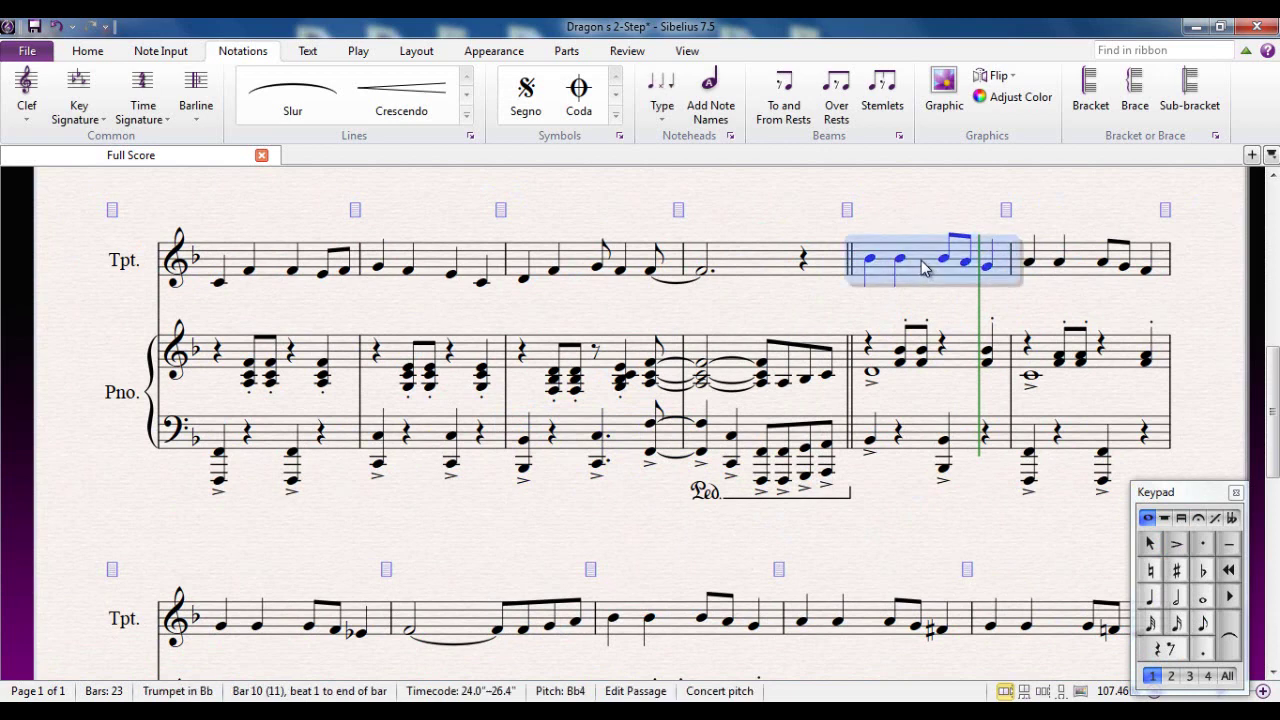
left_click(1085, 268, "shift")
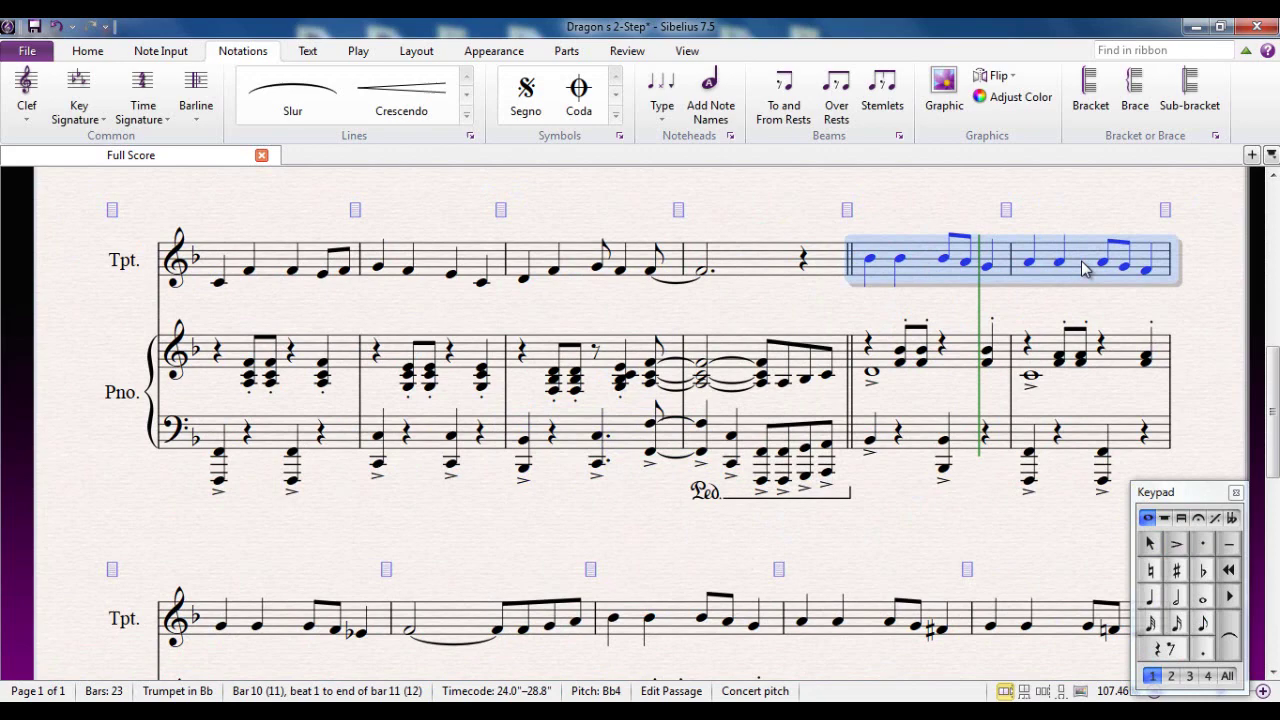
key("ctrl+Up")
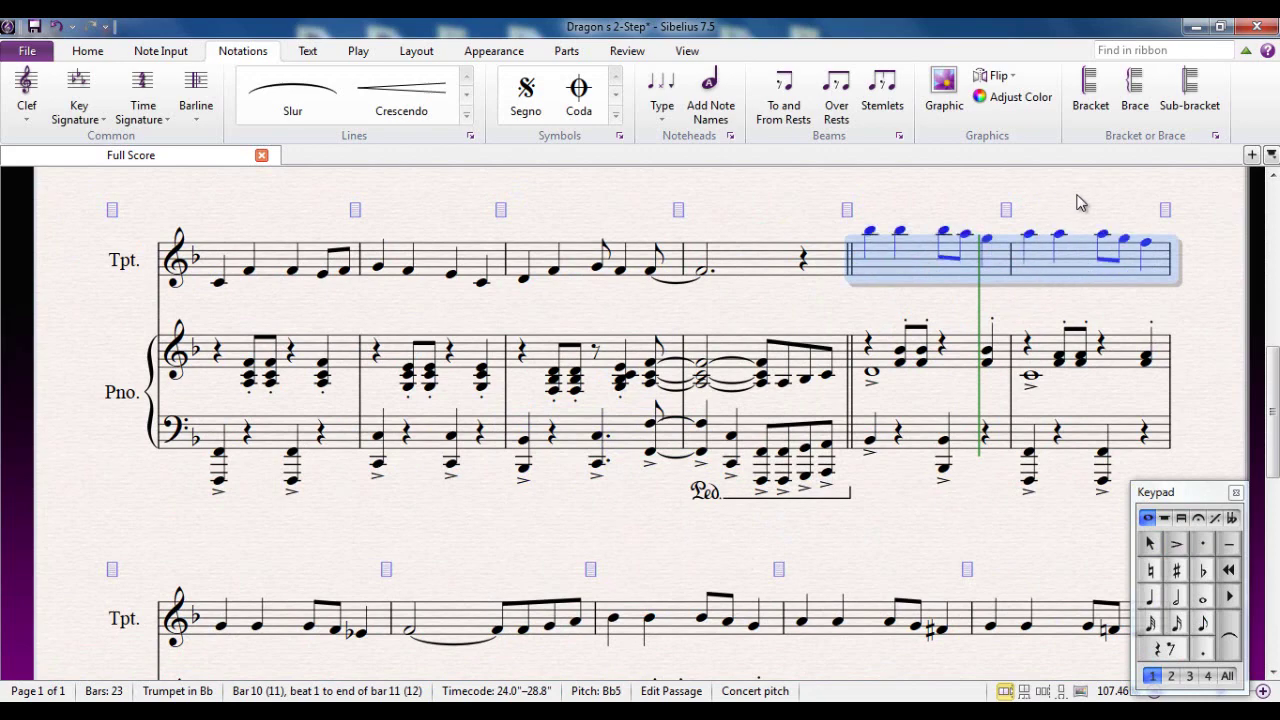
left_click_drag(1076, 202, 870, 248)
left_click(870, 248)
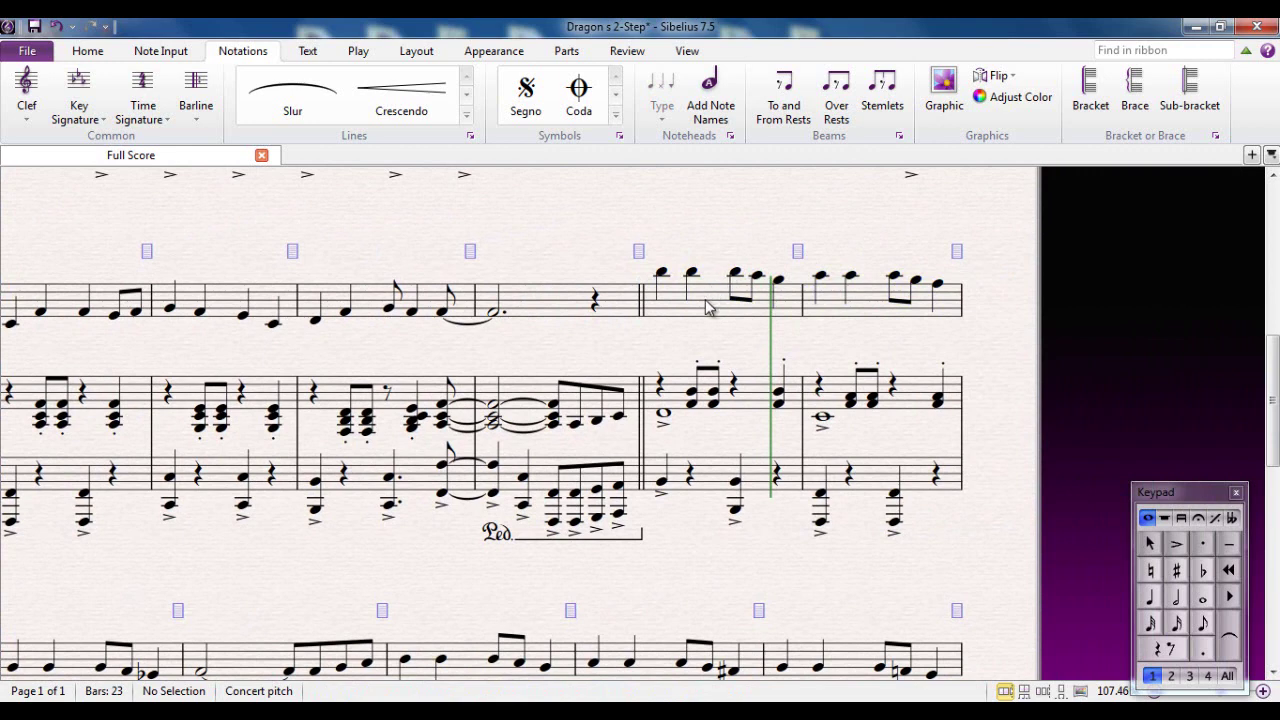
left_click(708, 308)
left_click(870, 304, "shift")
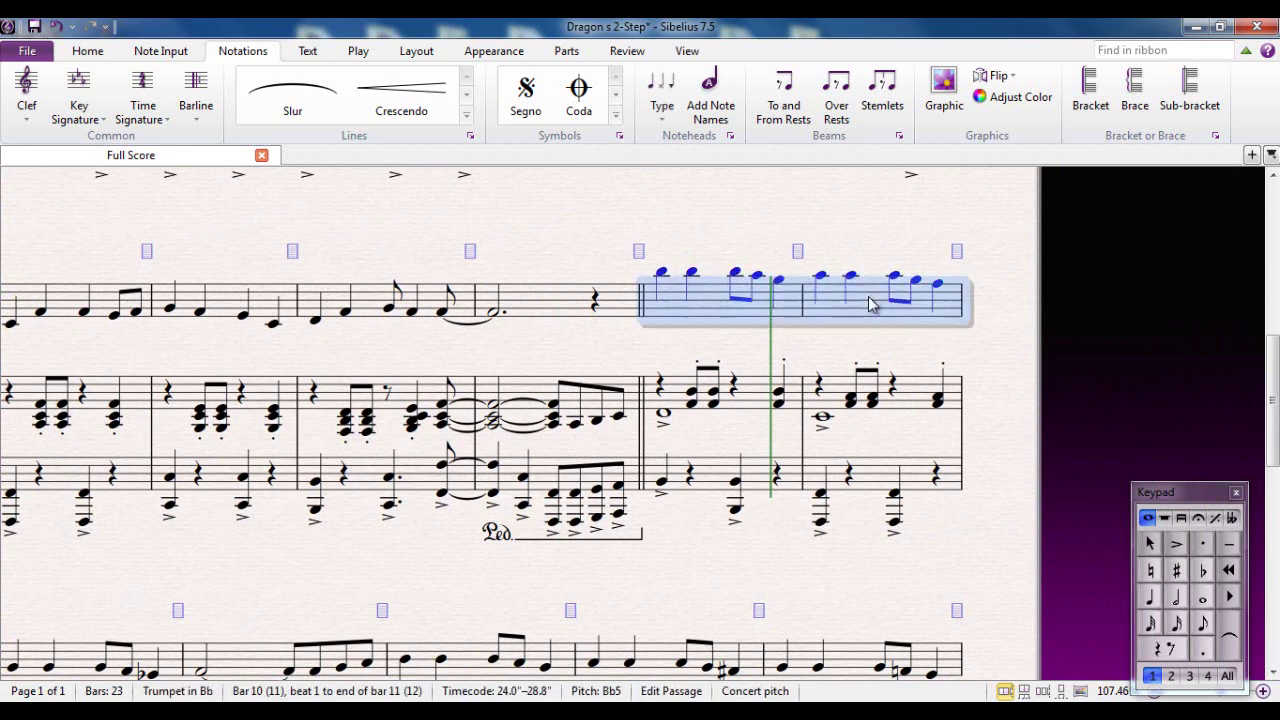
key("ctrl+Down")
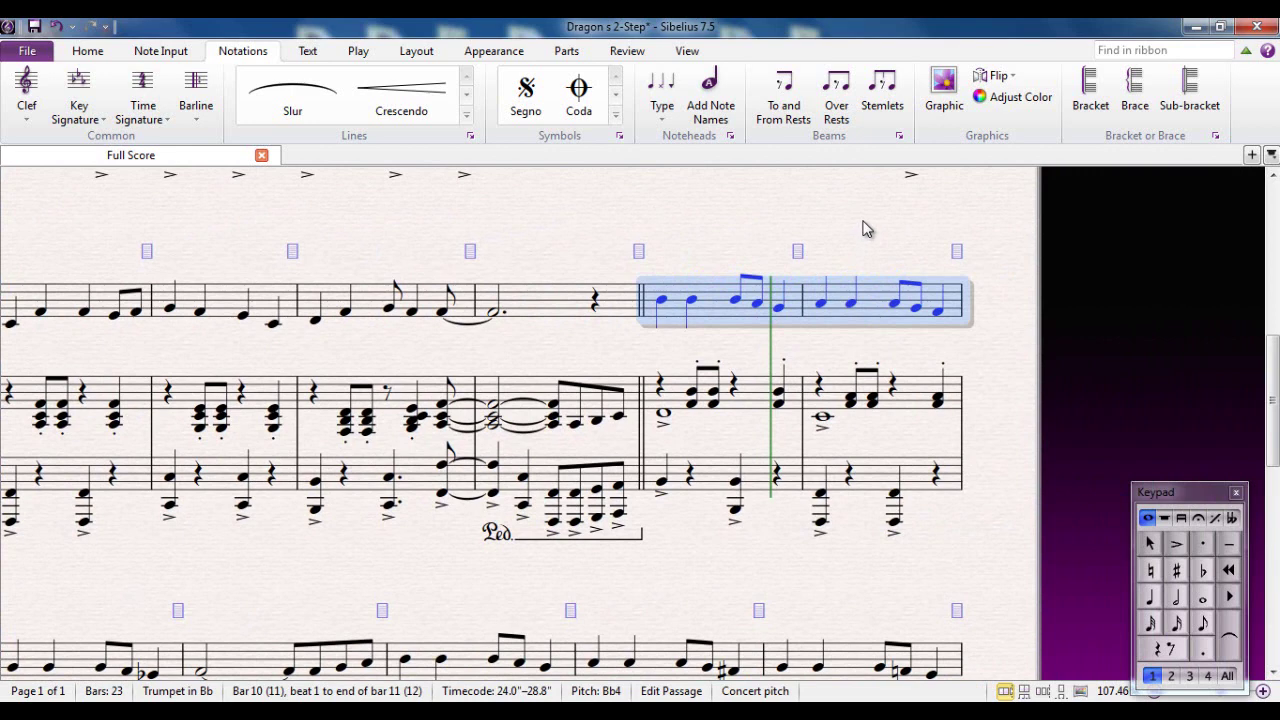
- Add an 8va line over trumpet bars 10–11 and play back from the bar 9 half note
left_click(466, 116)
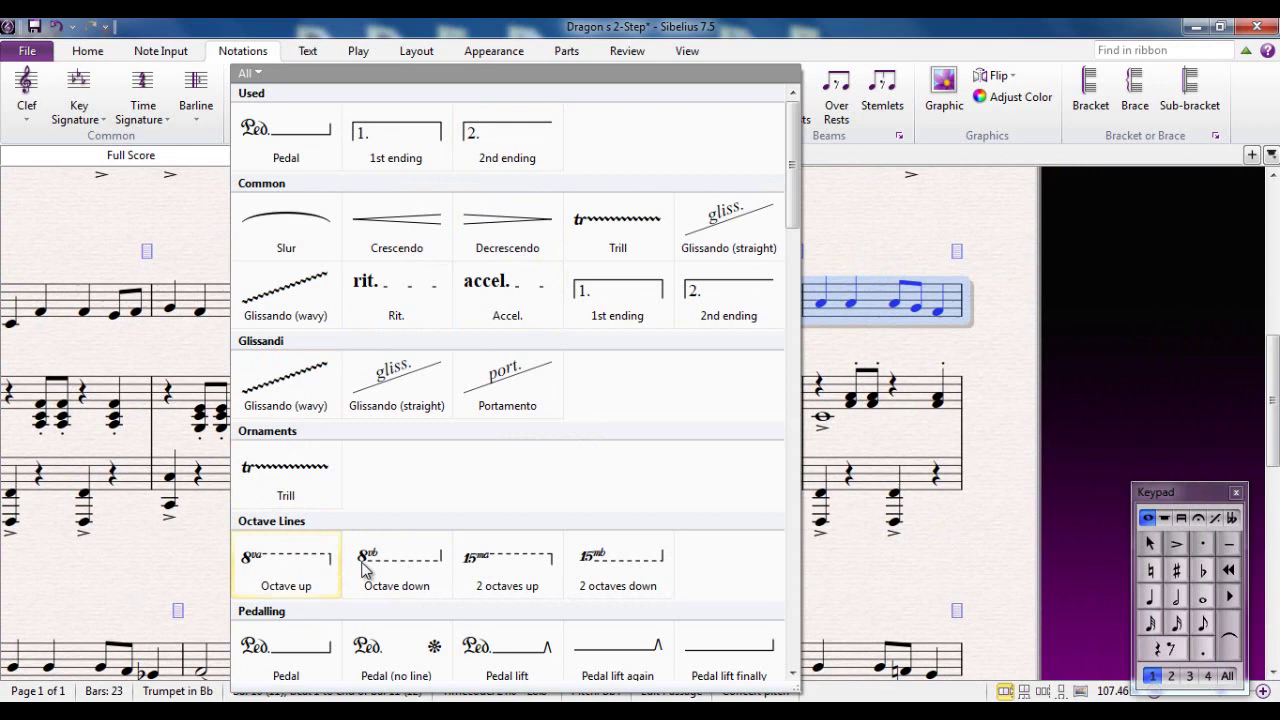
left_click(270, 566)
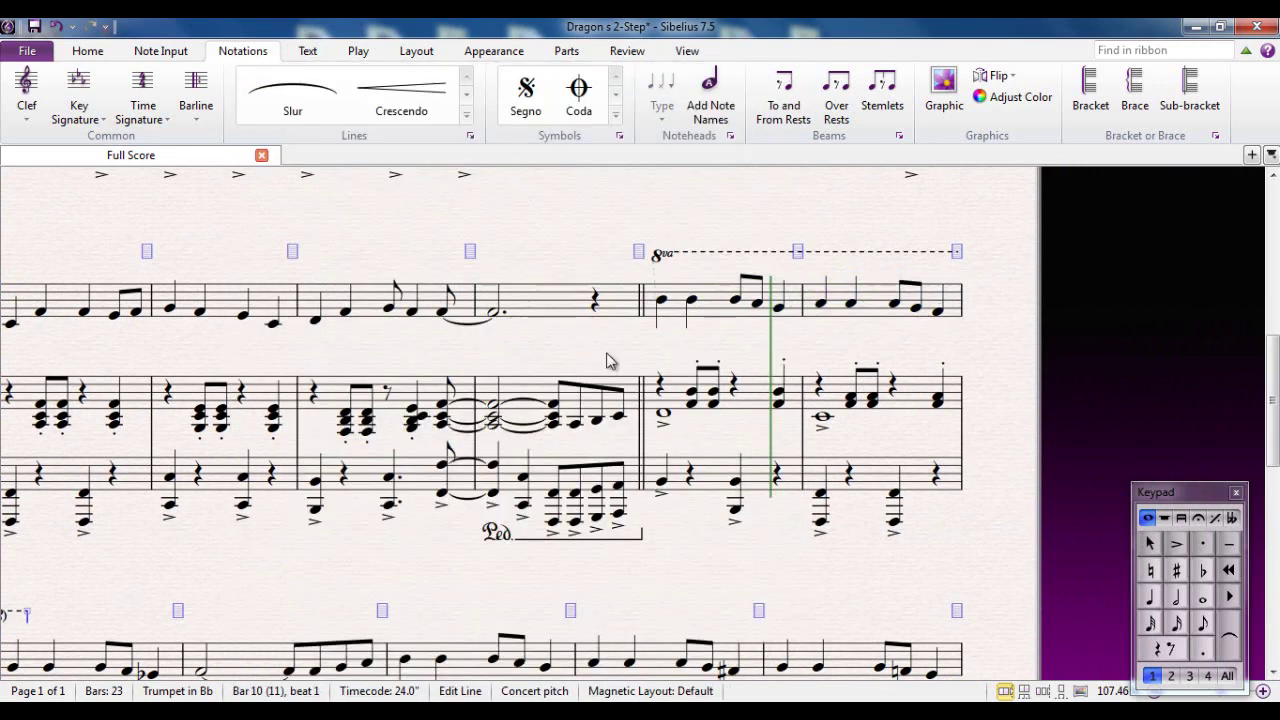
left_click(493, 315)
key("space")
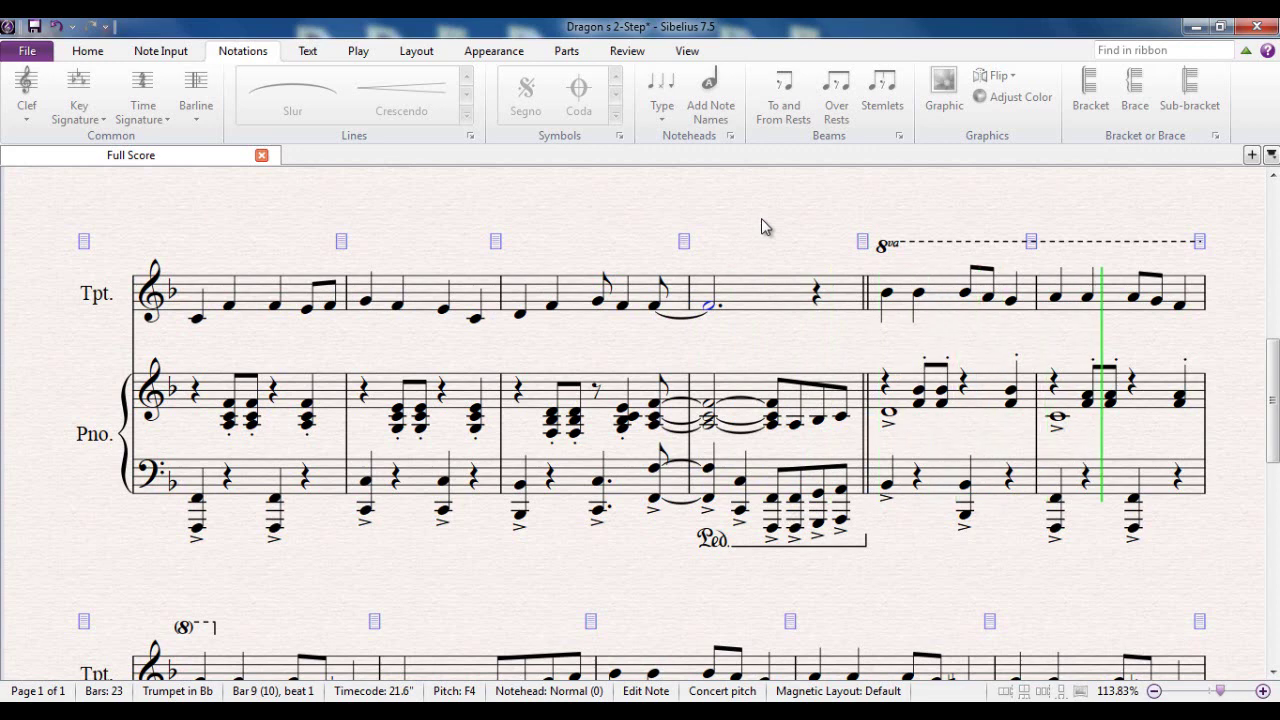
- Stop playback and add a trill line over the trumpet's tied F in bars 8–9
key("space")
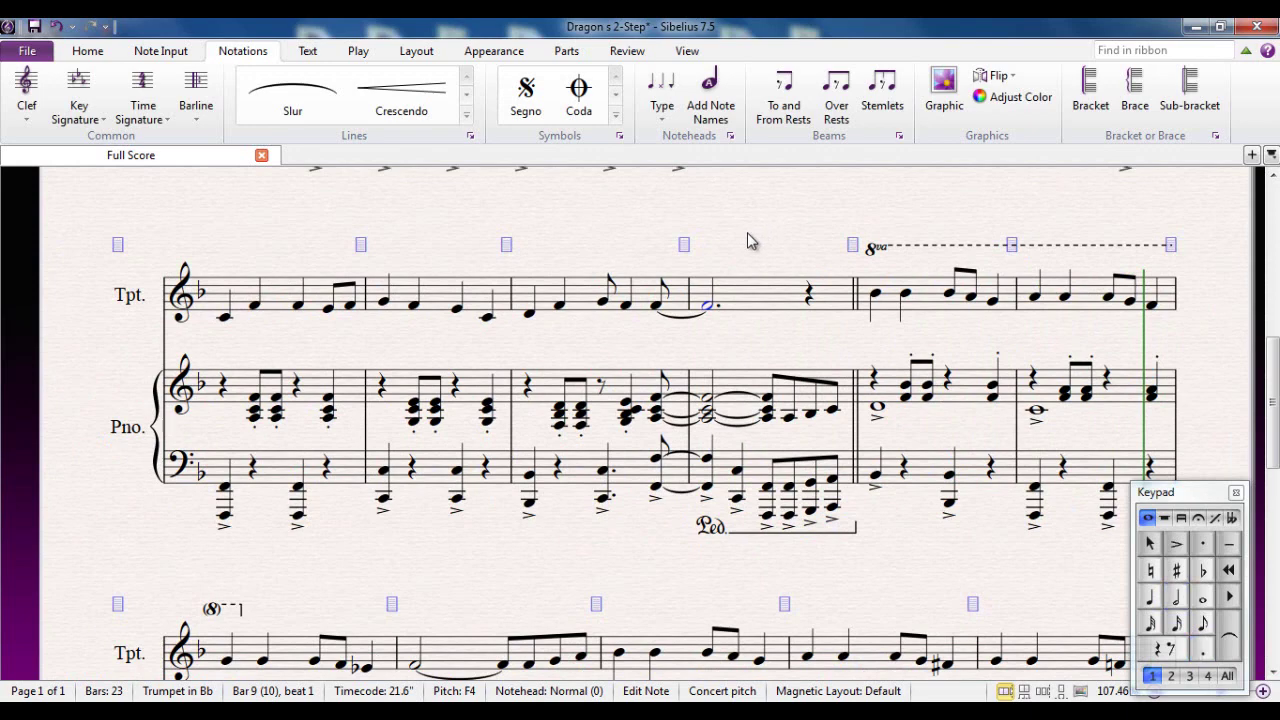
key("Escape")
left_click_drag(691, 241, 613, 227)
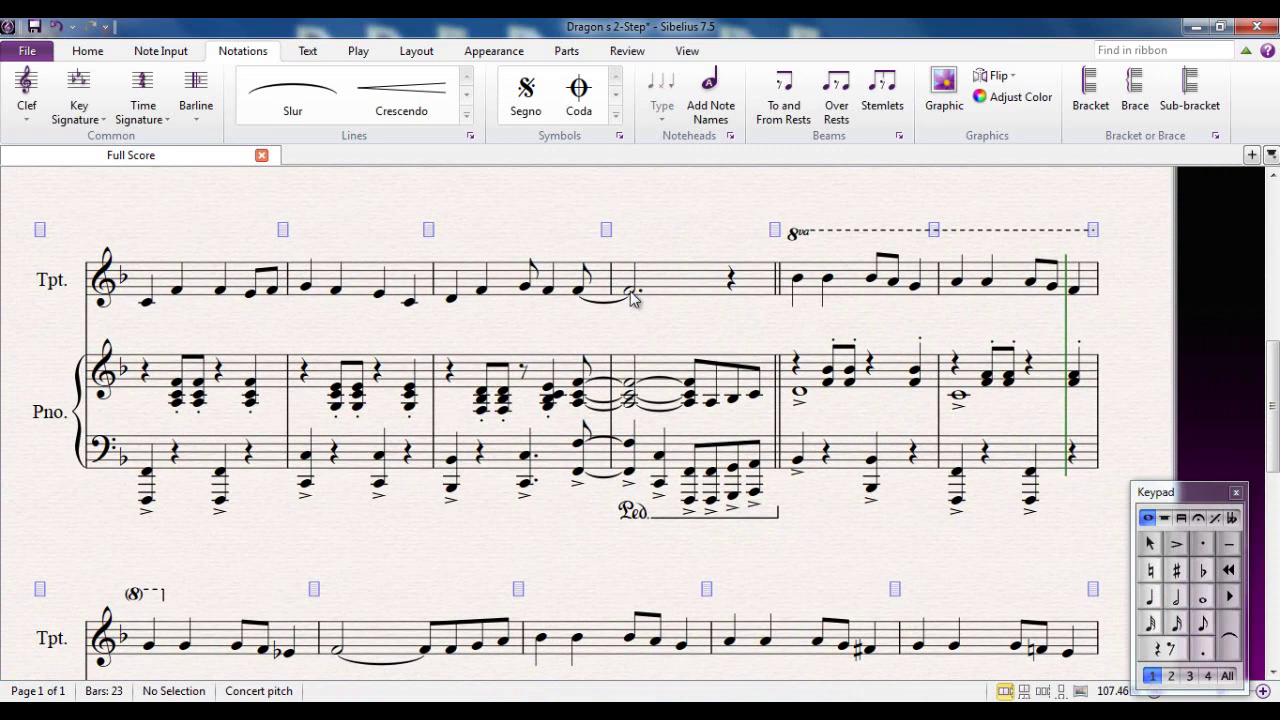
left_click(630, 294)
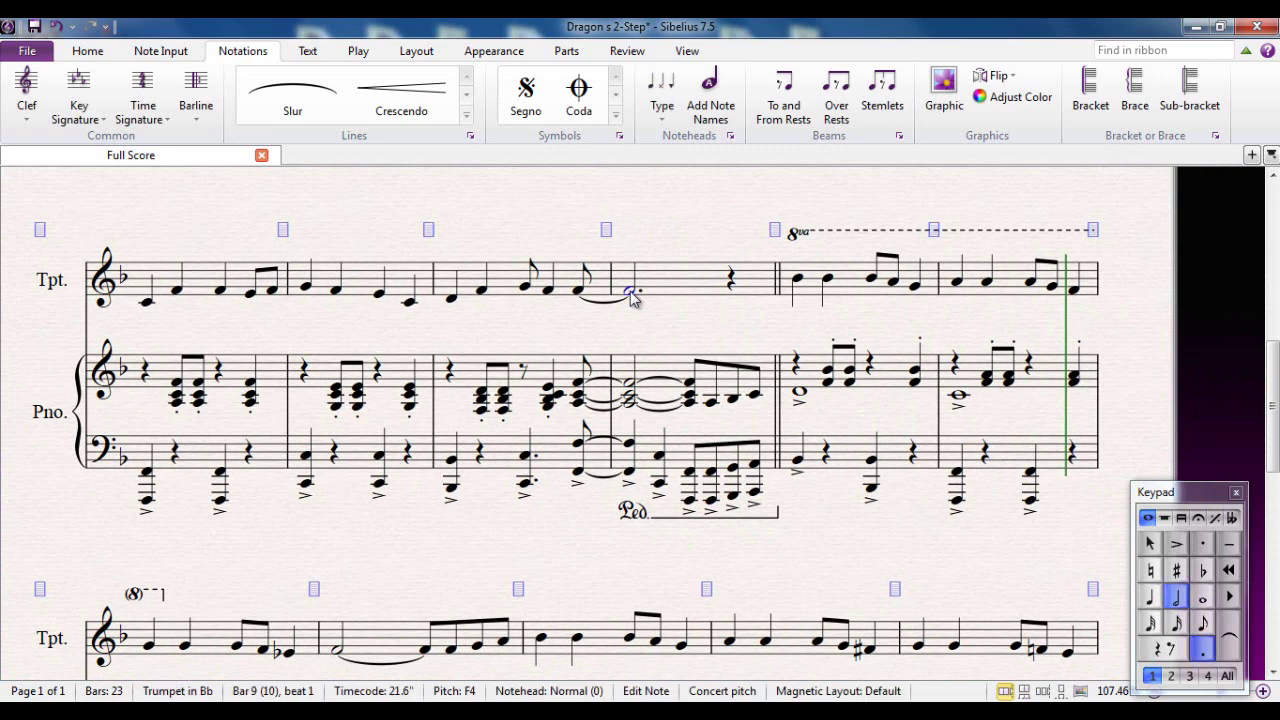
left_click(580, 296, "shift")
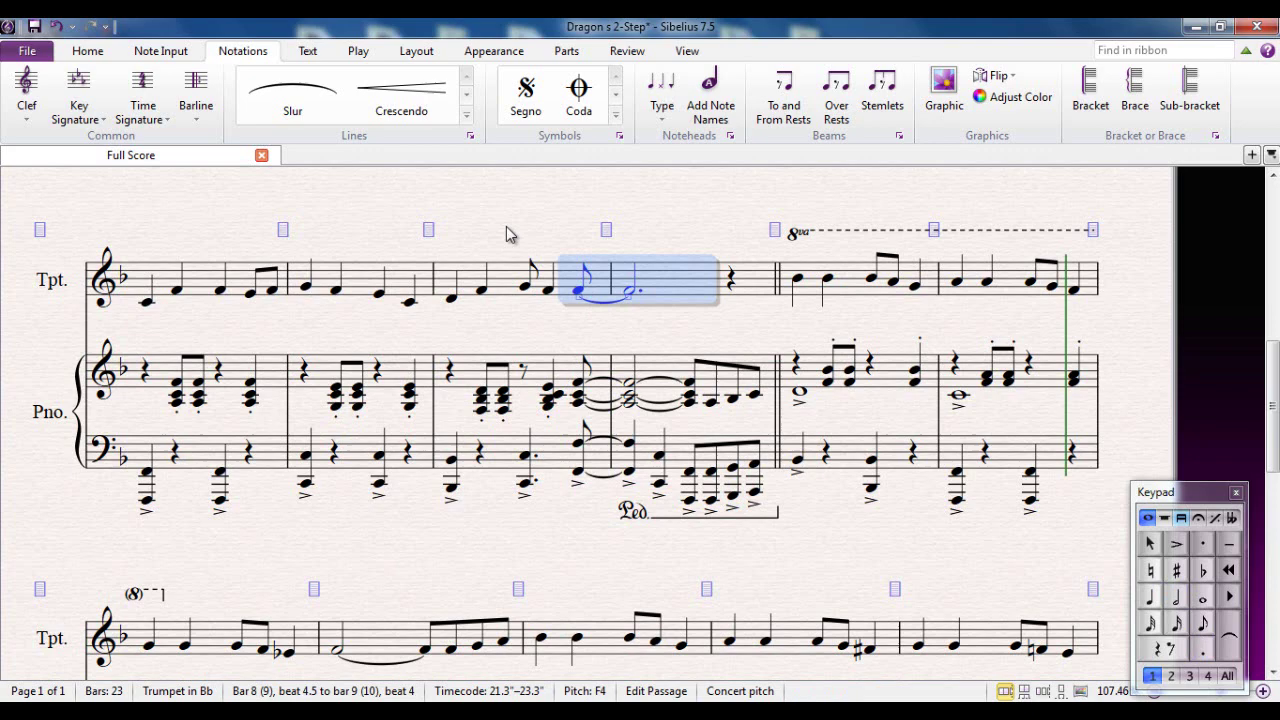
left_click(466, 115)
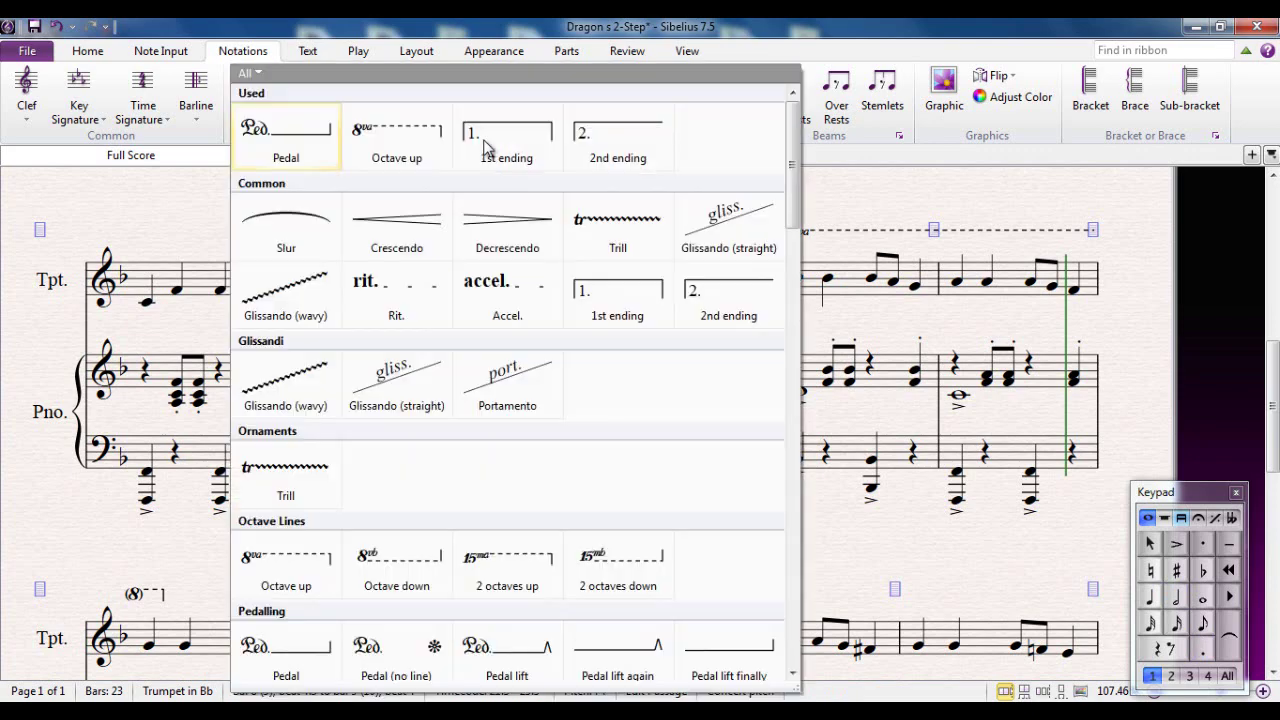
left_click(608, 223)
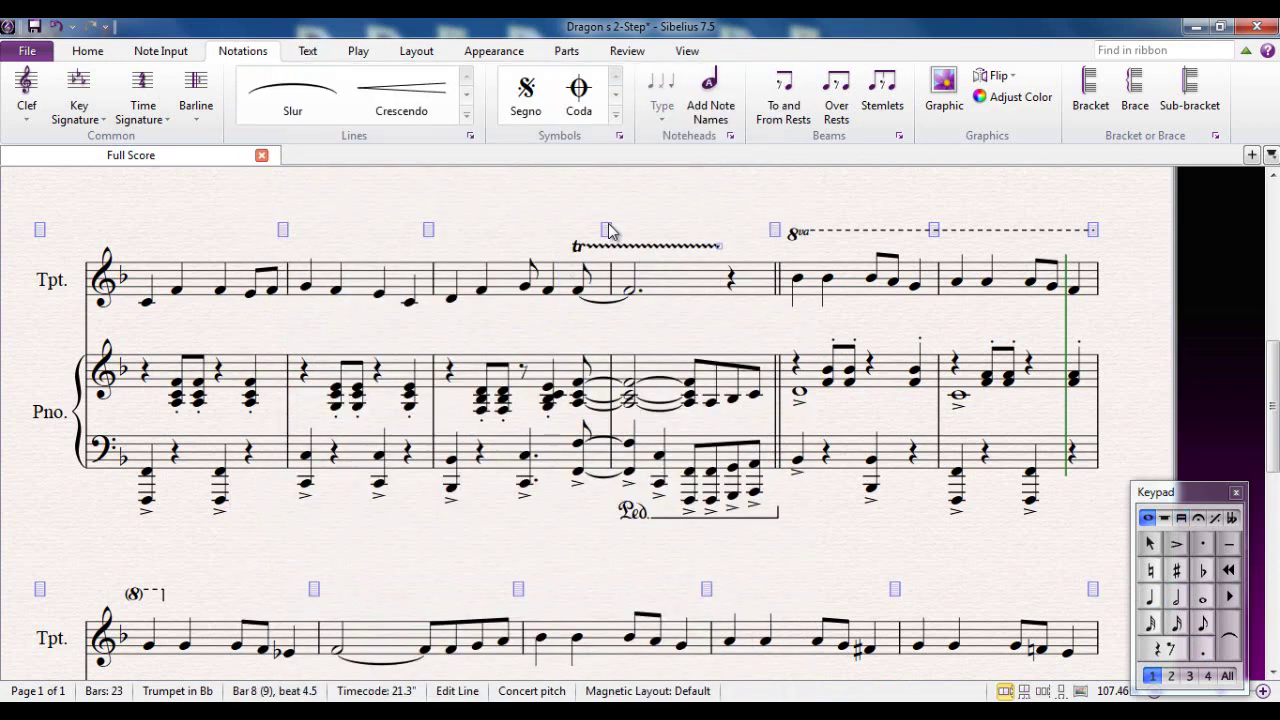
- Play back from trumpet bar 8 to hear the trill, then stop and deselect
left_click(470, 283)
key("p")
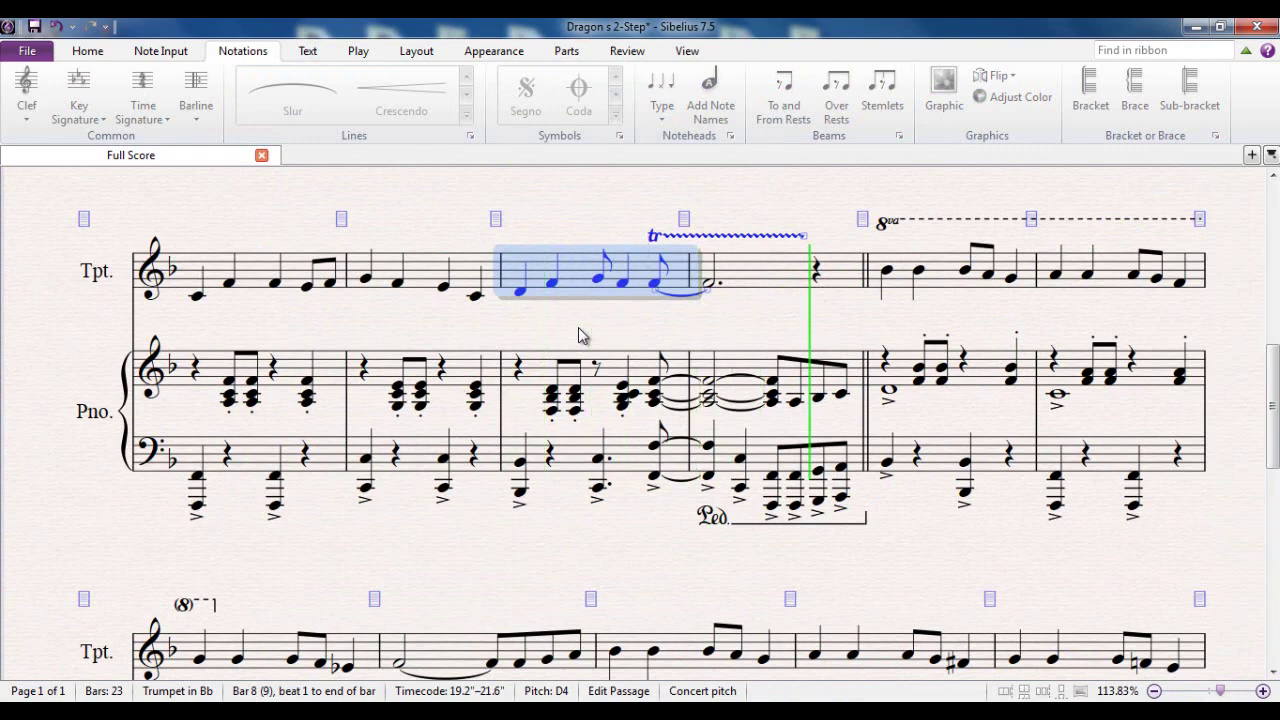
key("Escape")
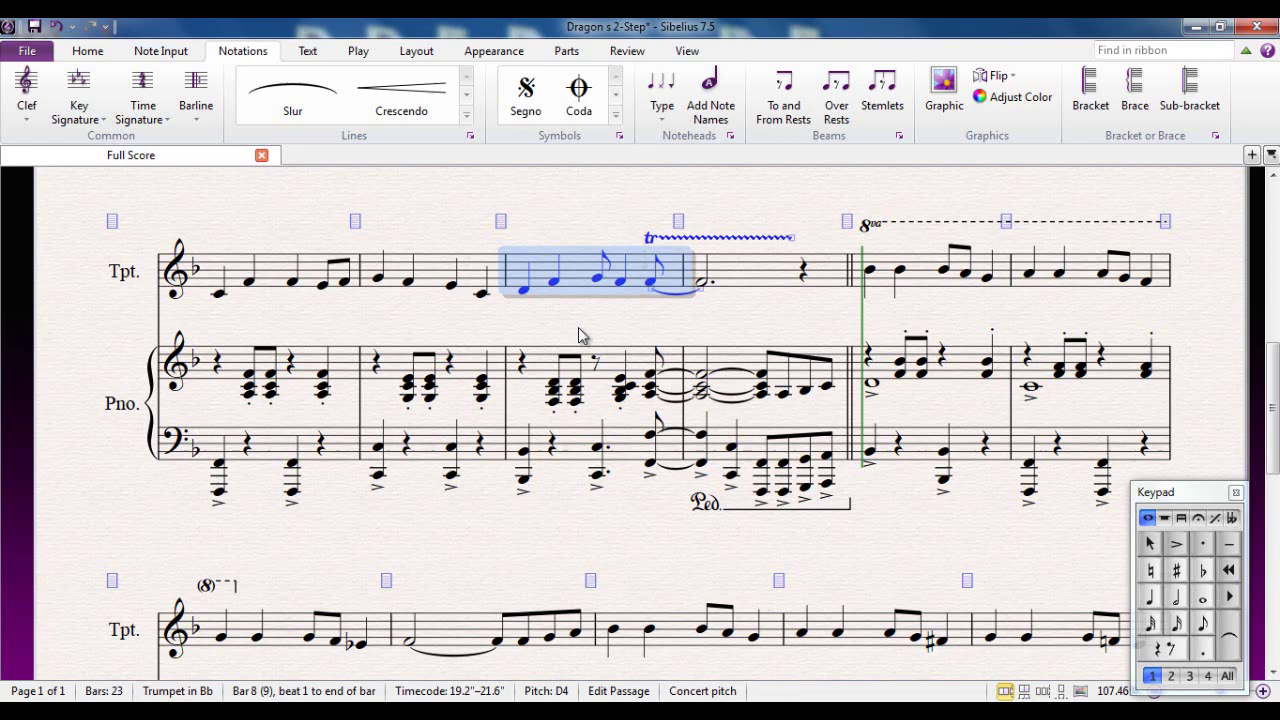
key("Escape")
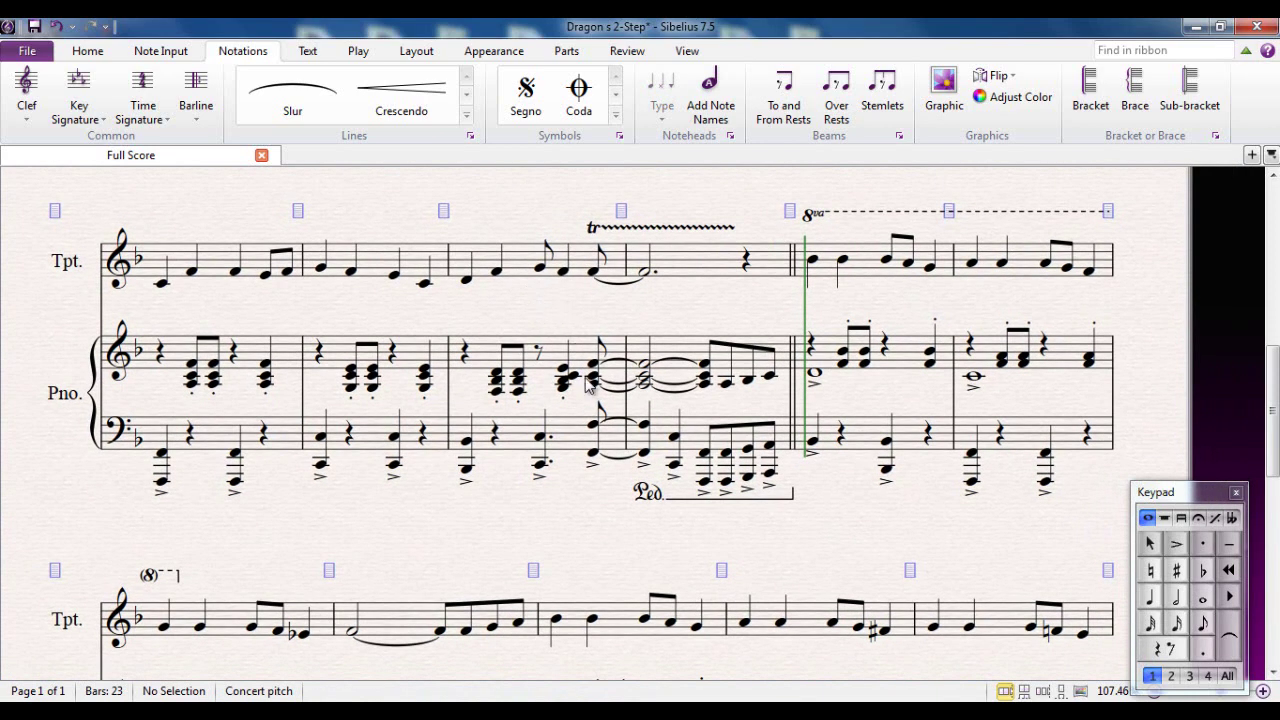
- Add a molto rit. line spanning trumpet bars 19–21 at the end of the score
scroll(590, 385, "down", 5)
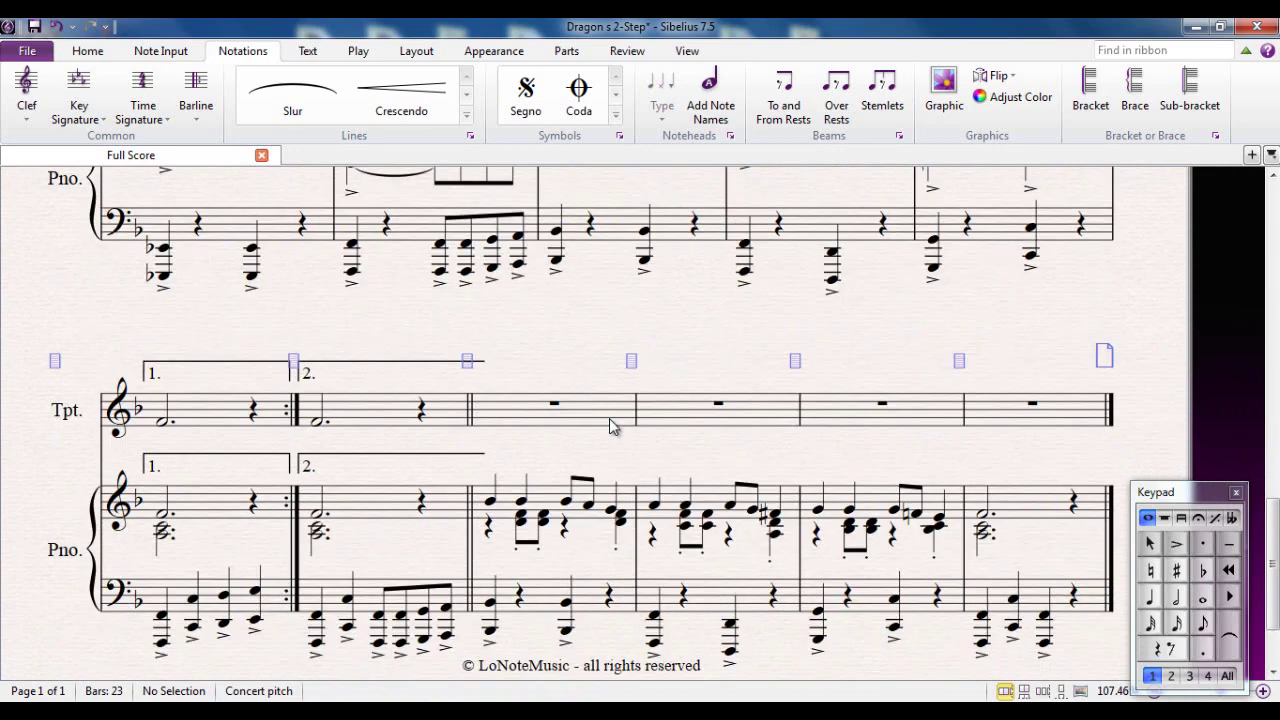
scroll(662, 365, "down", 2)
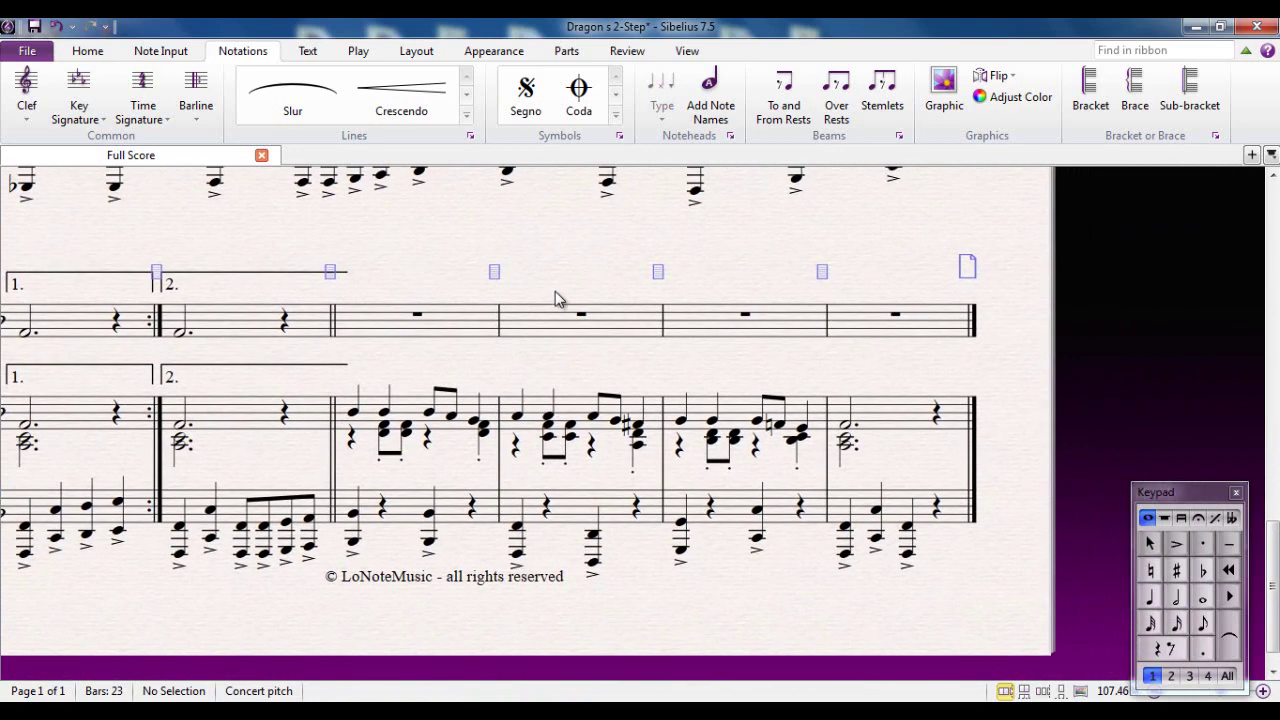
left_click(458, 330)
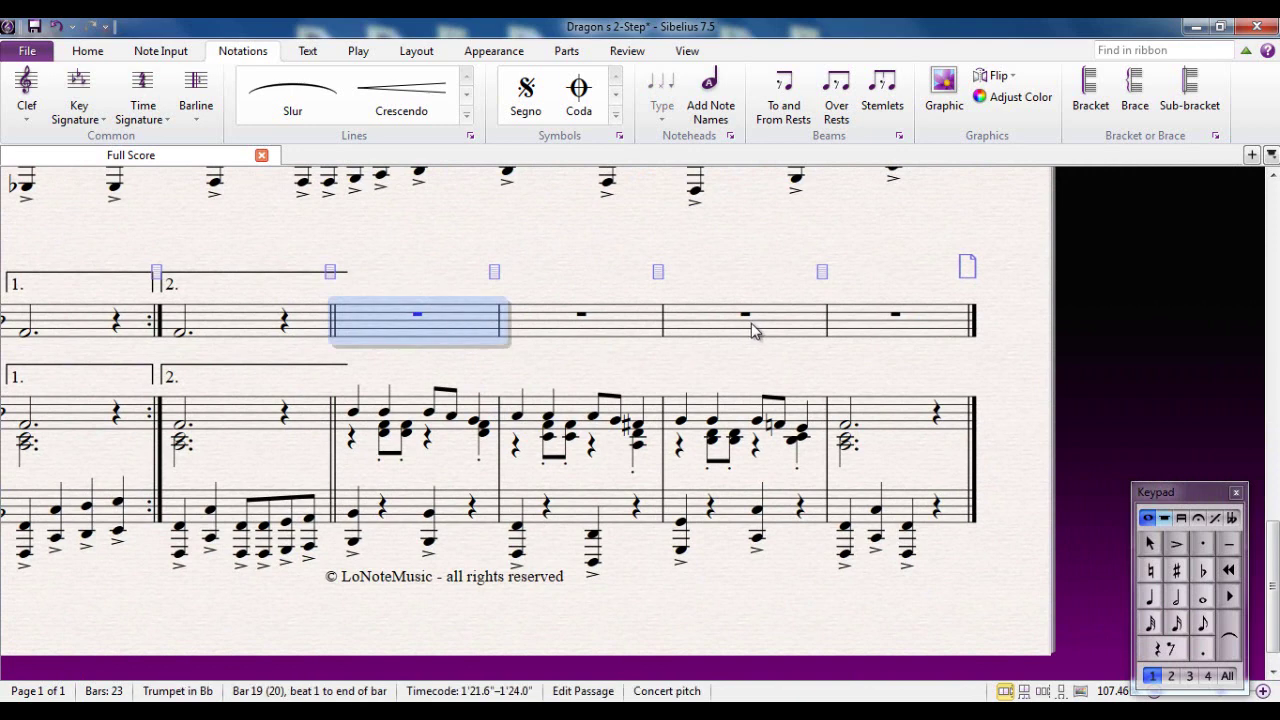
left_click(755, 330, "shift")
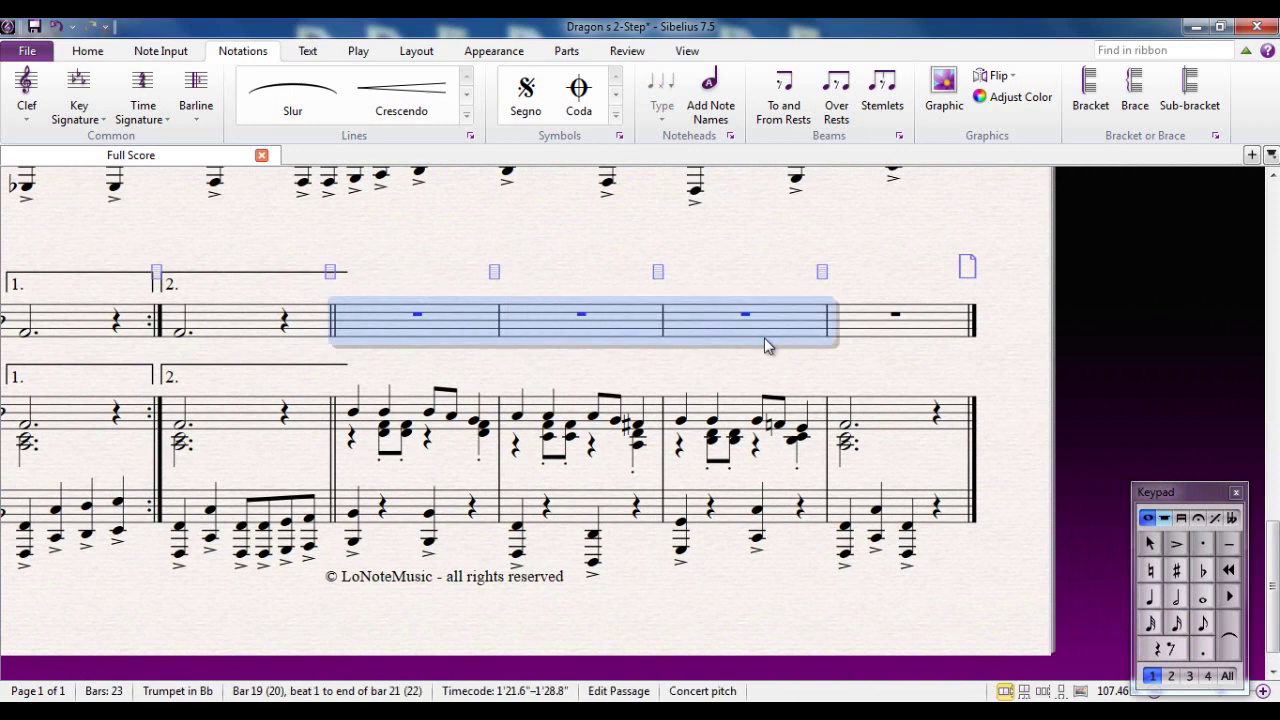
key("l")
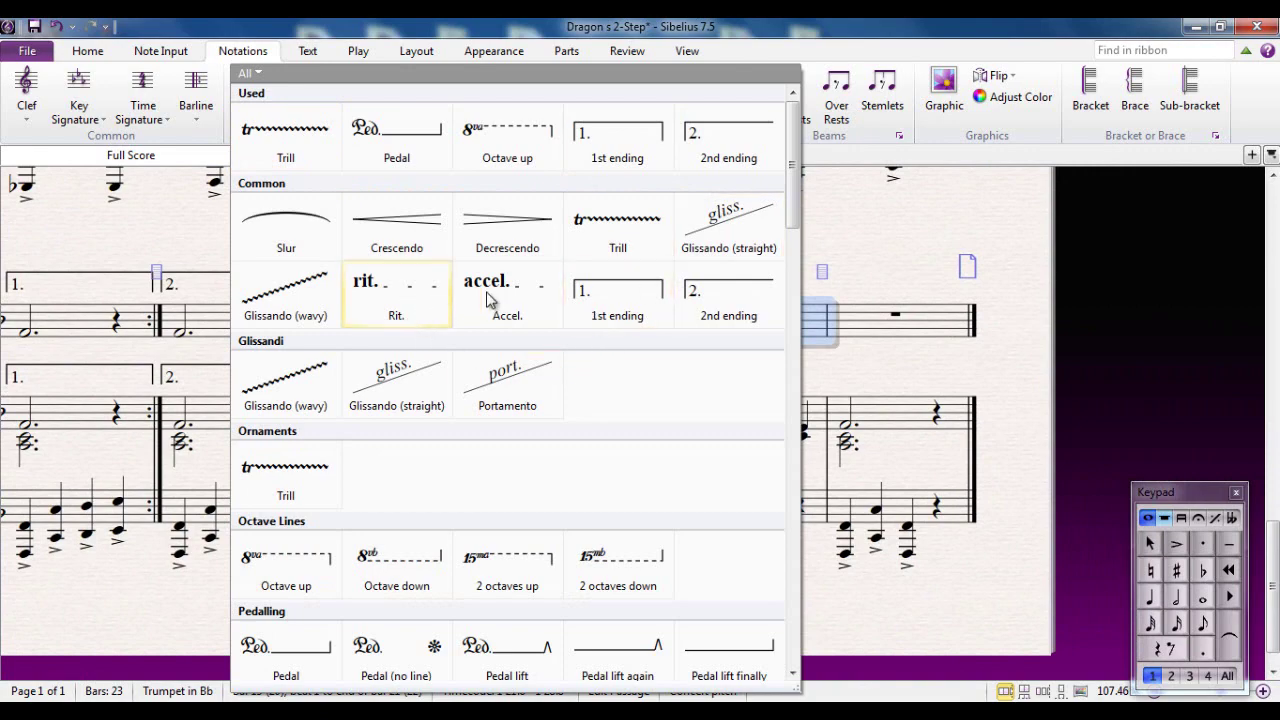
scroll(651, 394, "down", 9)
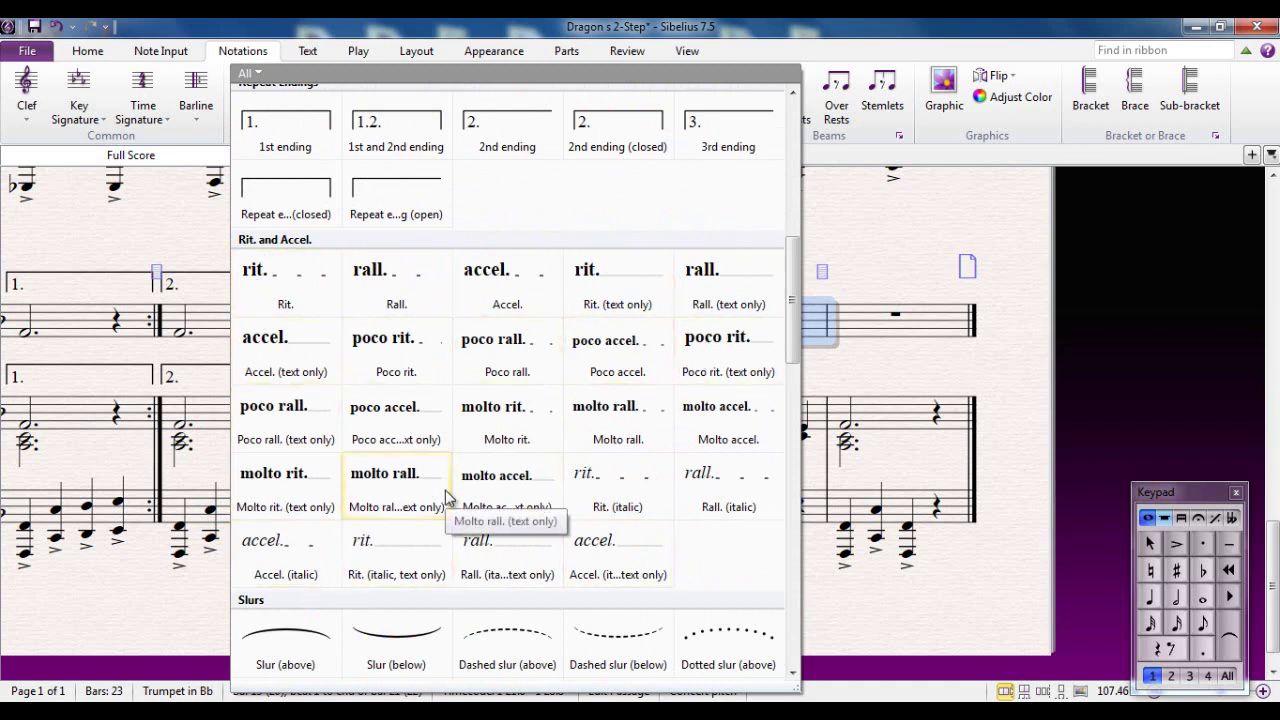
left_click(499, 418)
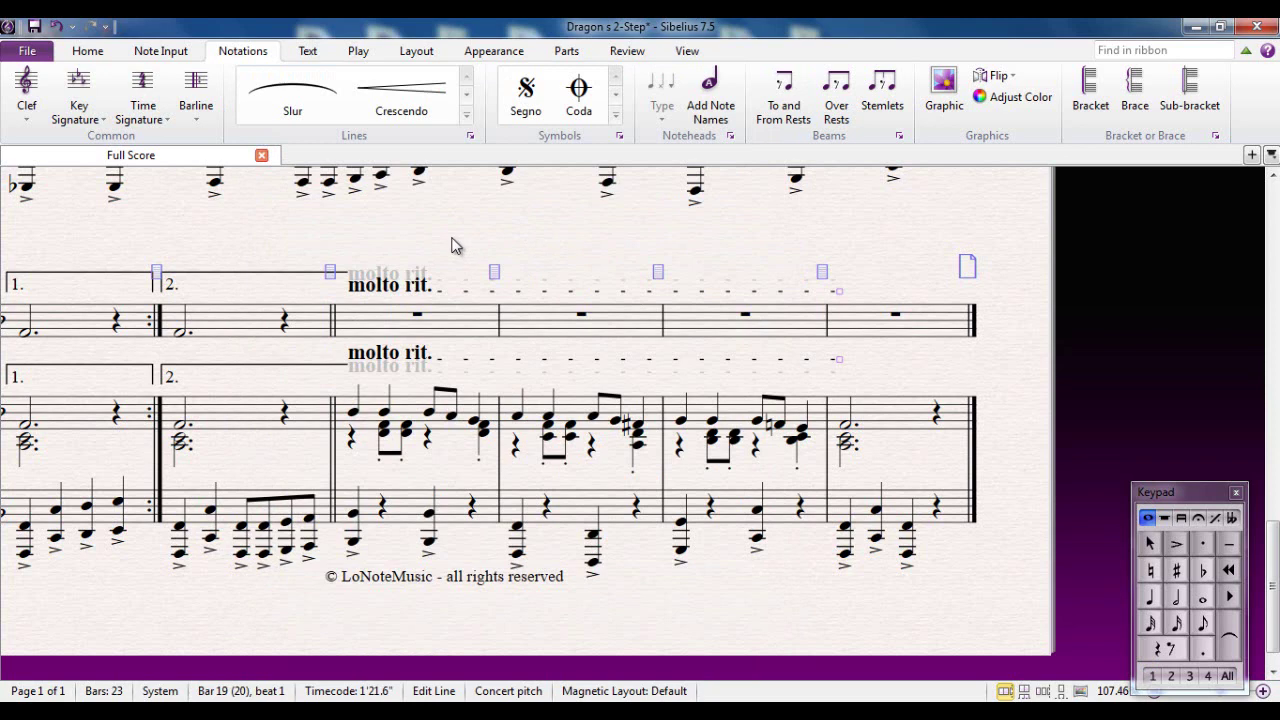
- Show the Transport panel and move it out of the way
key("Escape")
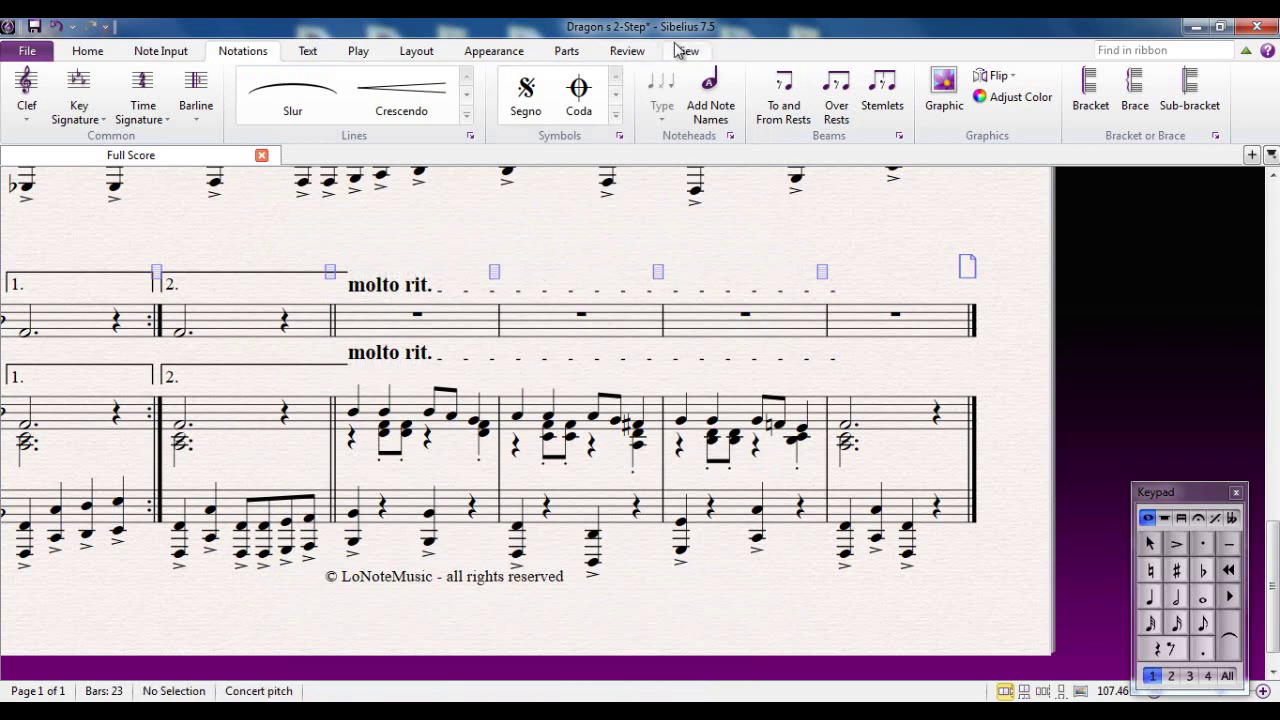
left_click(680, 50)
left_click(1128, 105)
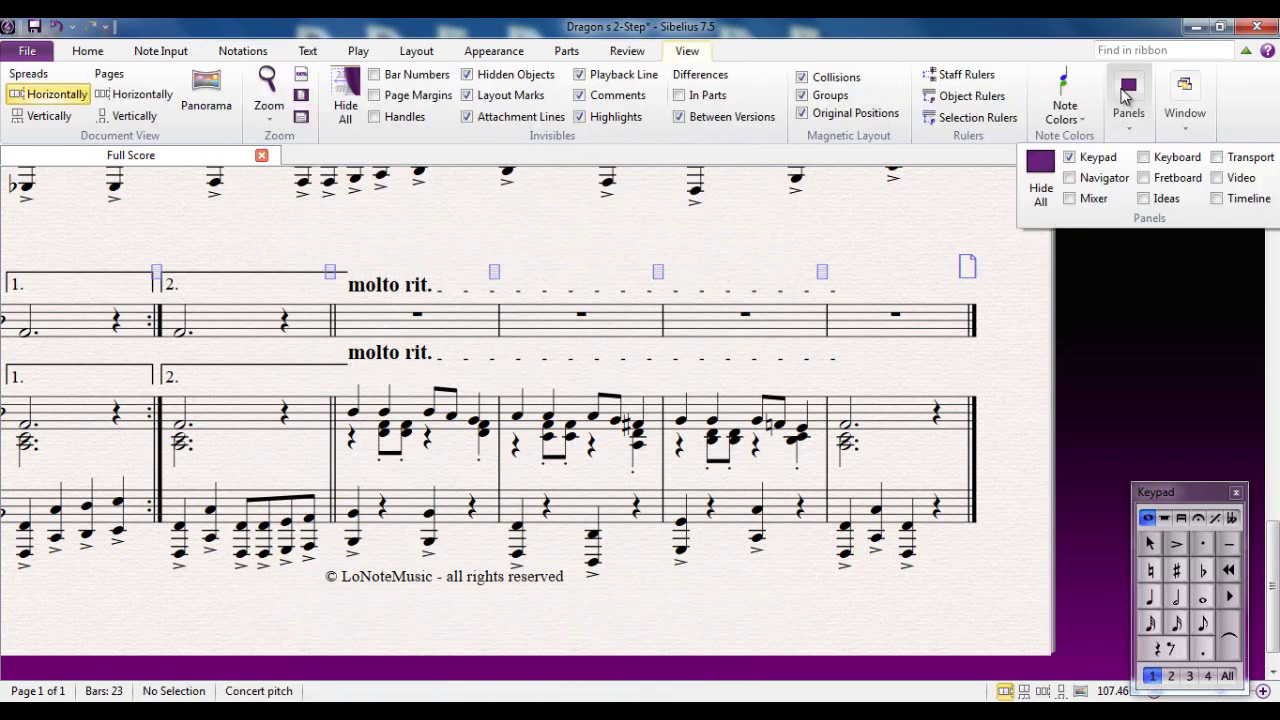
left_click(1218, 158)
left_click_drag(1140, 203, 1094, 178)
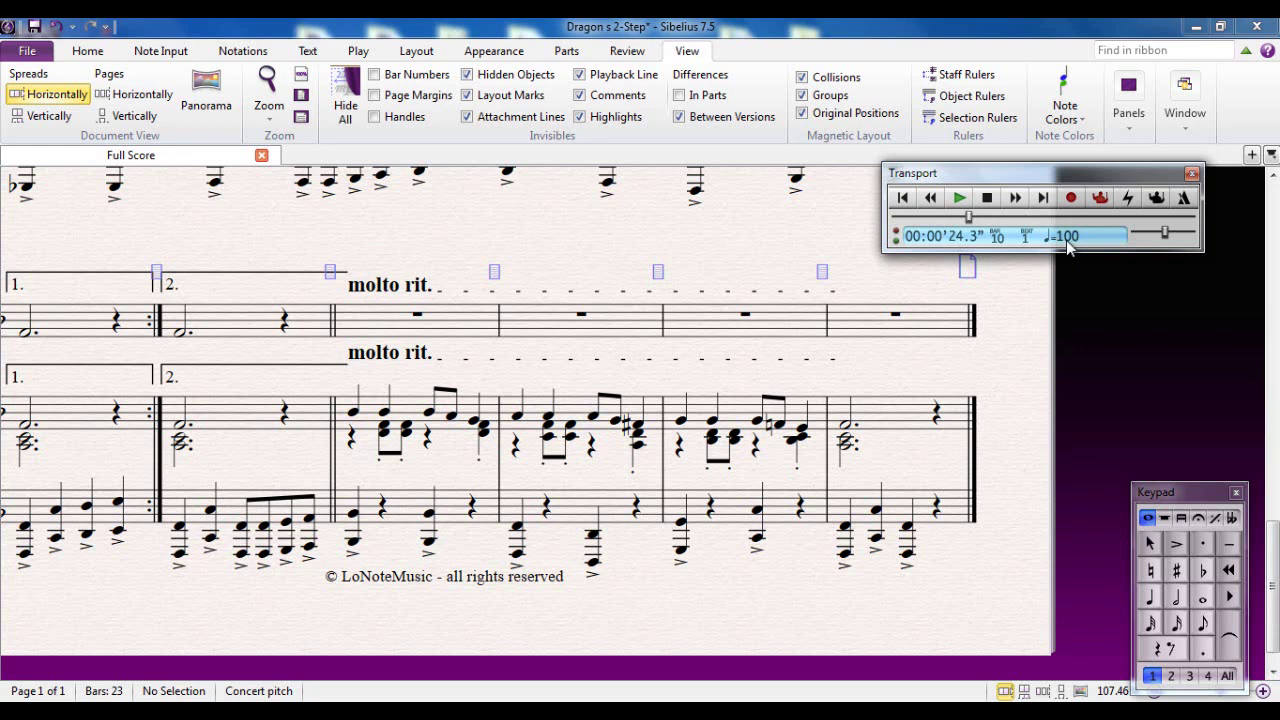
- Play from the trumpet's bar 18 half note through the slowing molto rit. ending
left_click(180, 335)
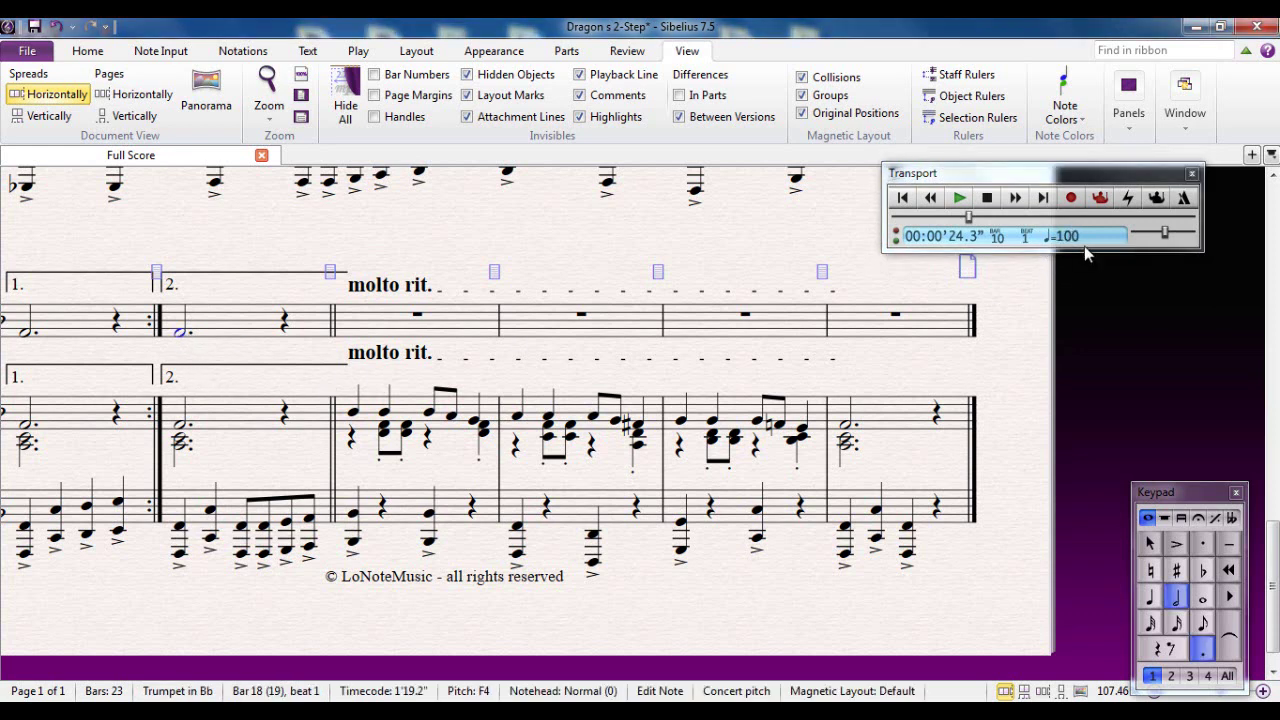
key("p")
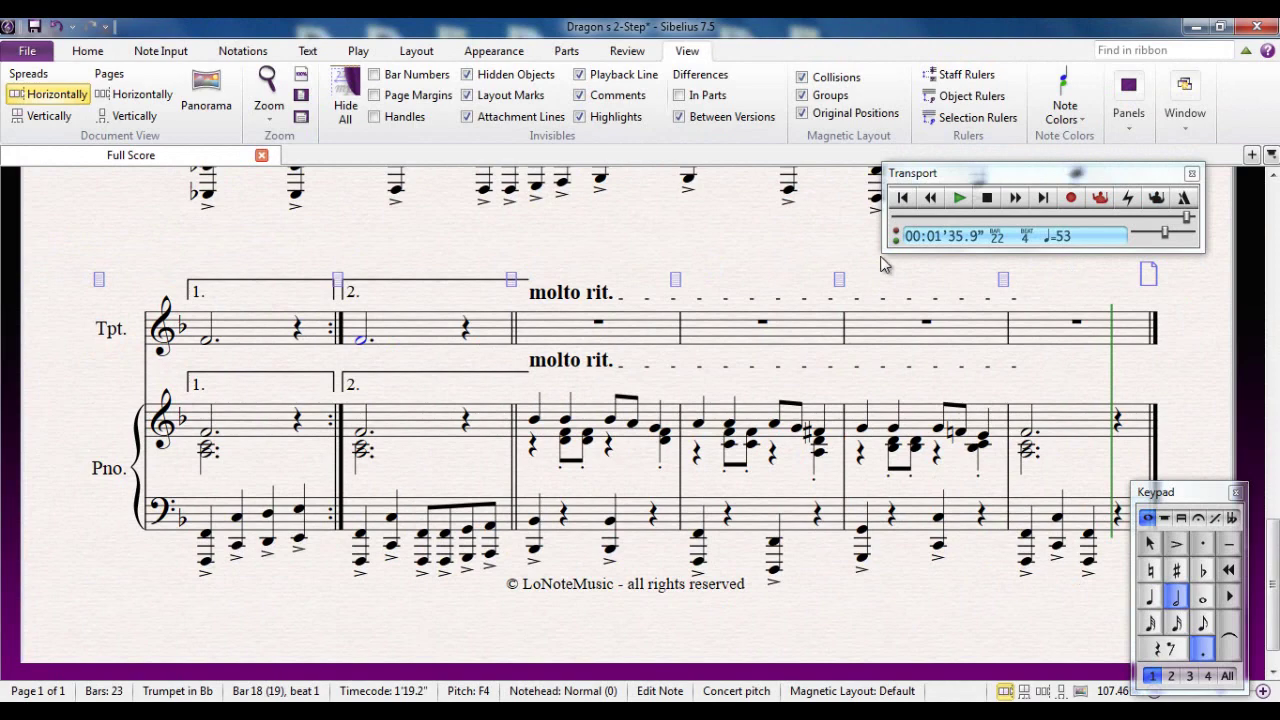
left_click(731, 240)
scroll(731, 252, "down", 2)
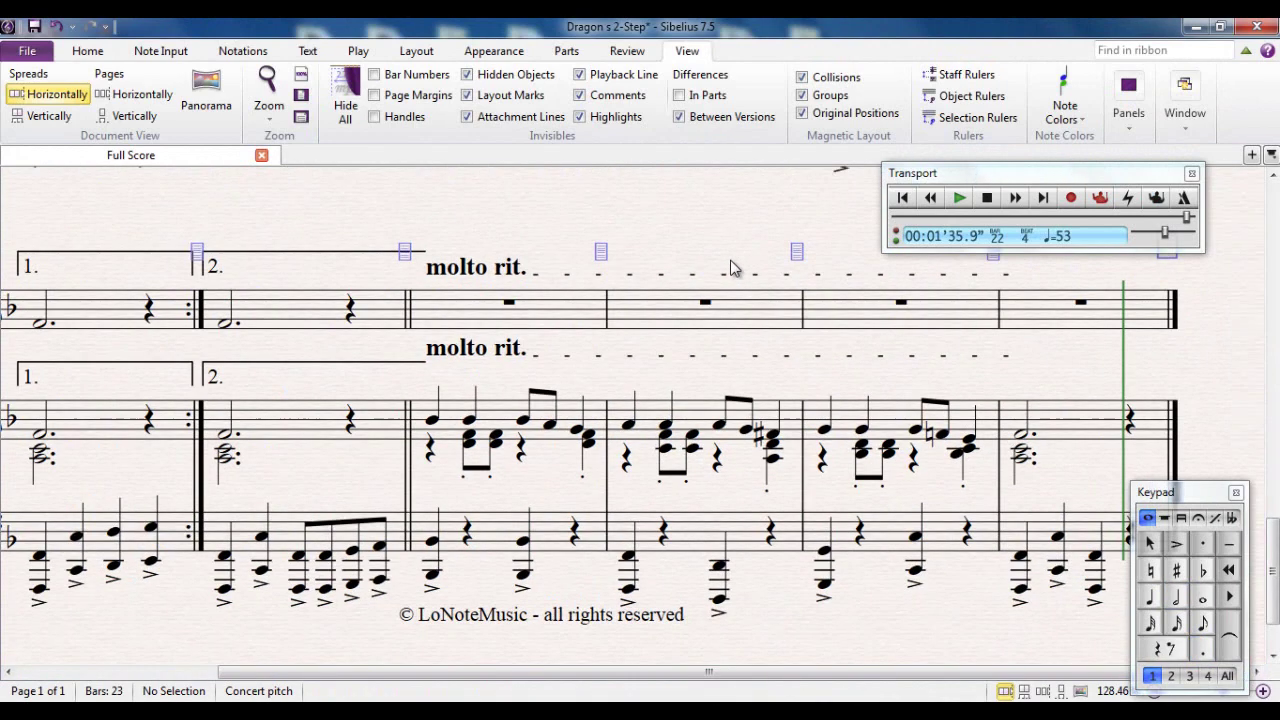
left_click_drag(731, 290, 692, 454)
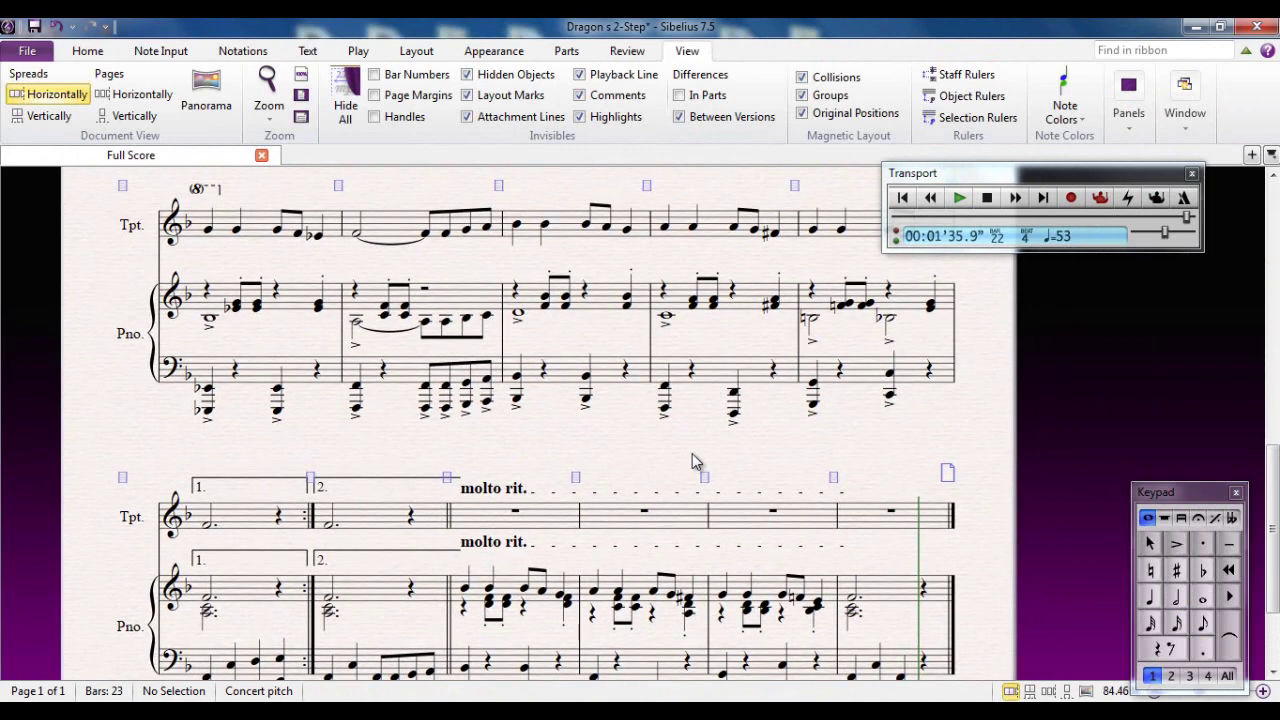